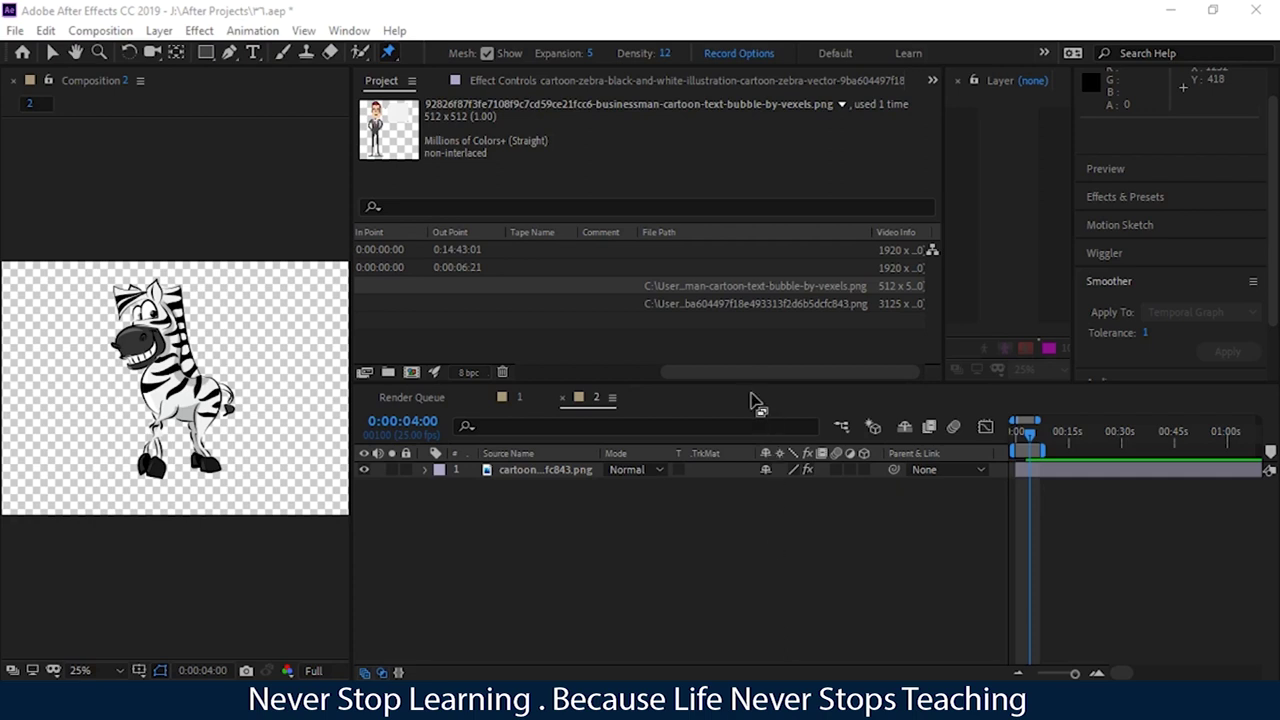
Select the zebra layer in composition 2 and switch to the Selection tool
drag(753, 383, 583, 387)
click(574, 354)
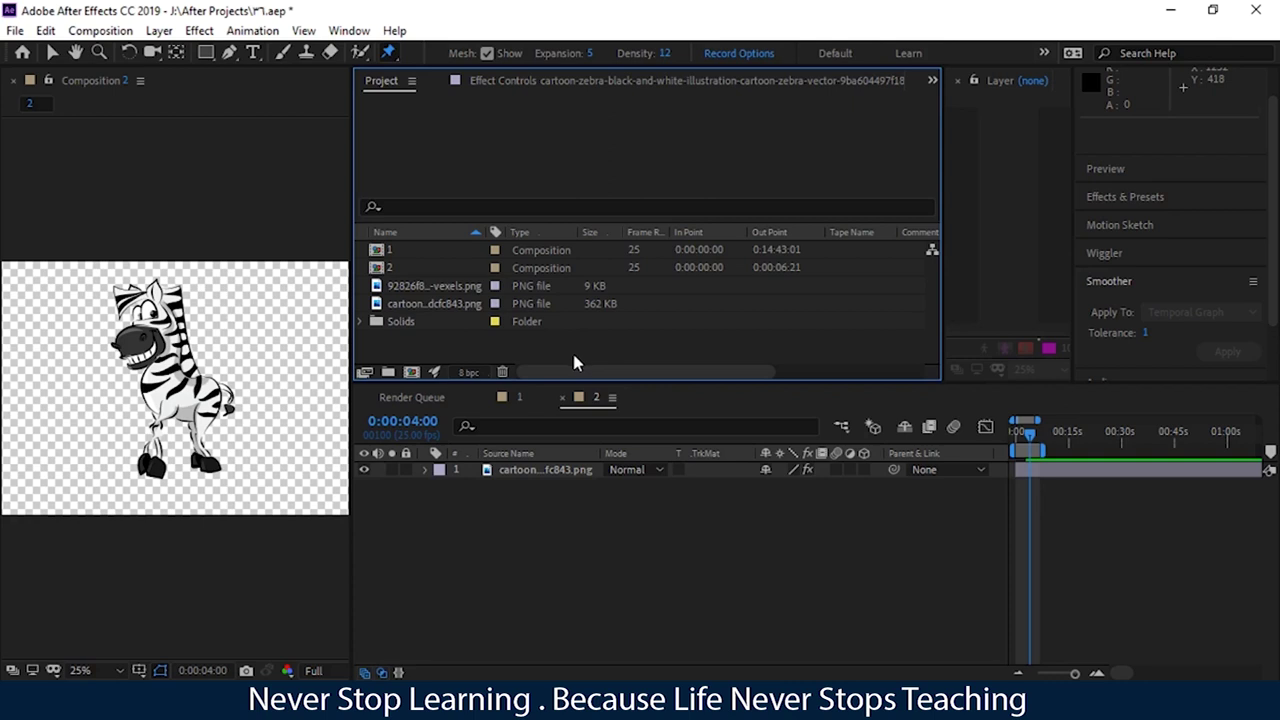
click(490, 470)
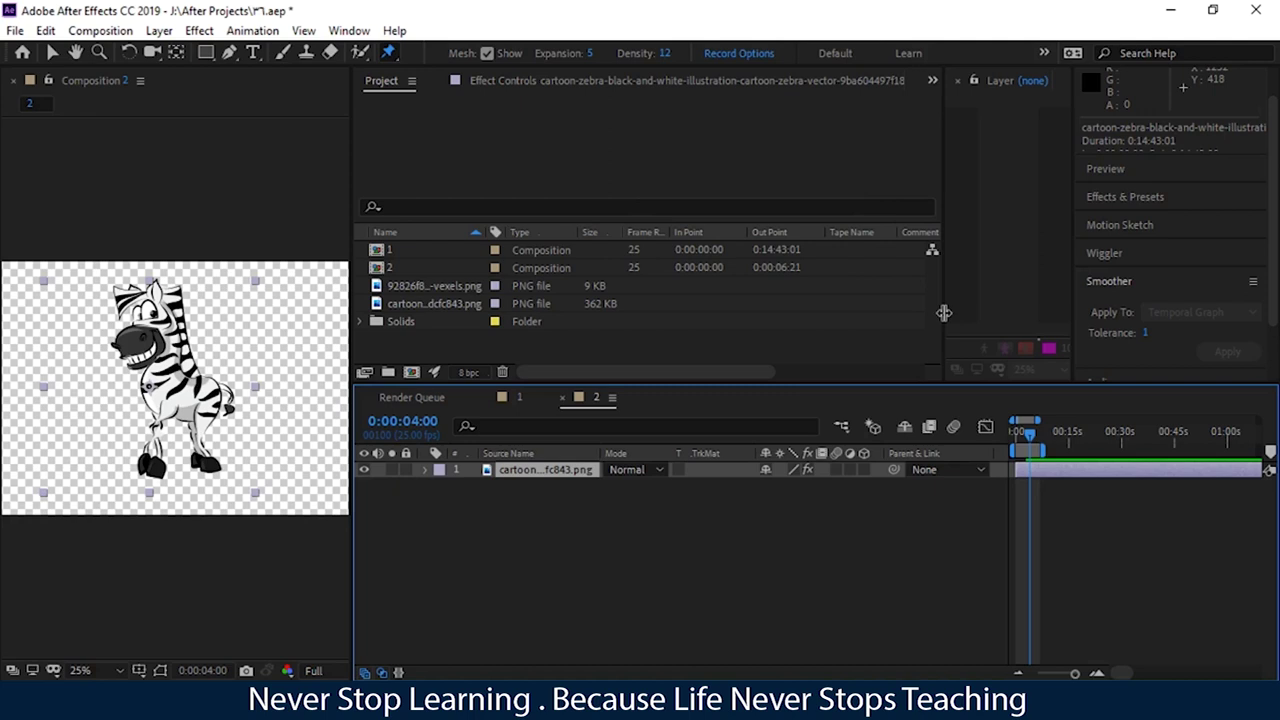
click(435, 159)
click(176, 232)
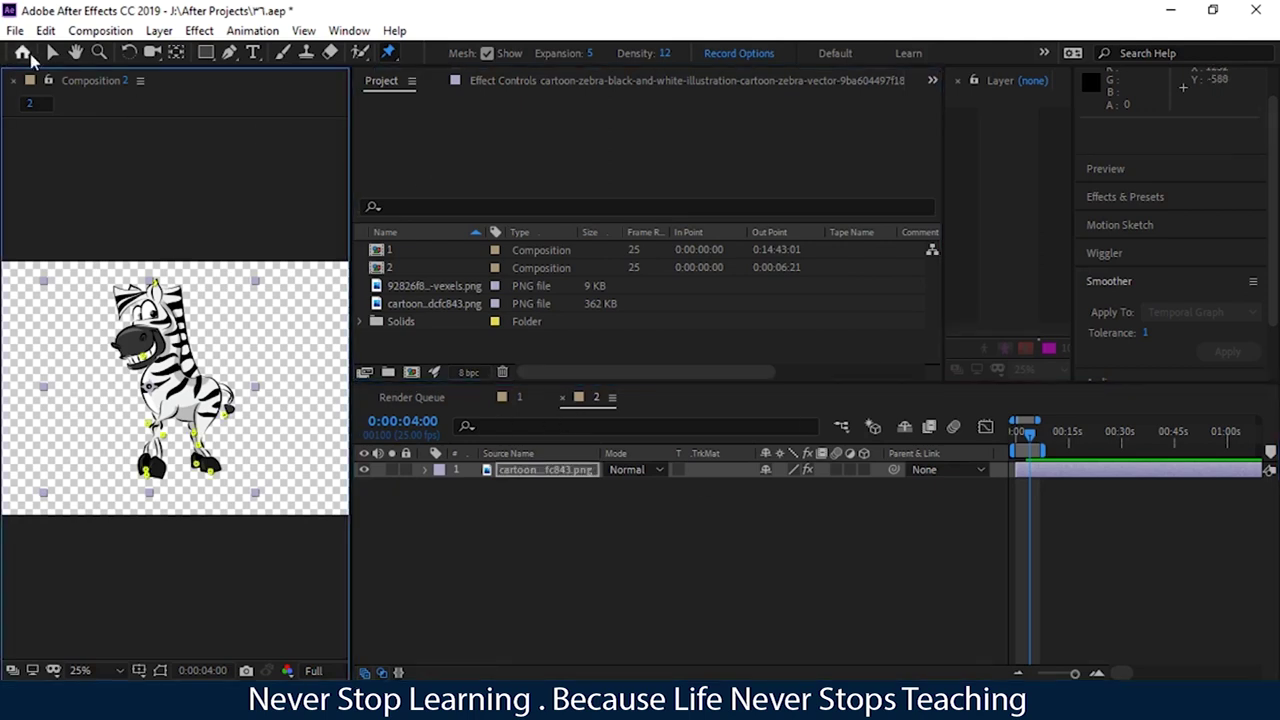
click(52, 55)
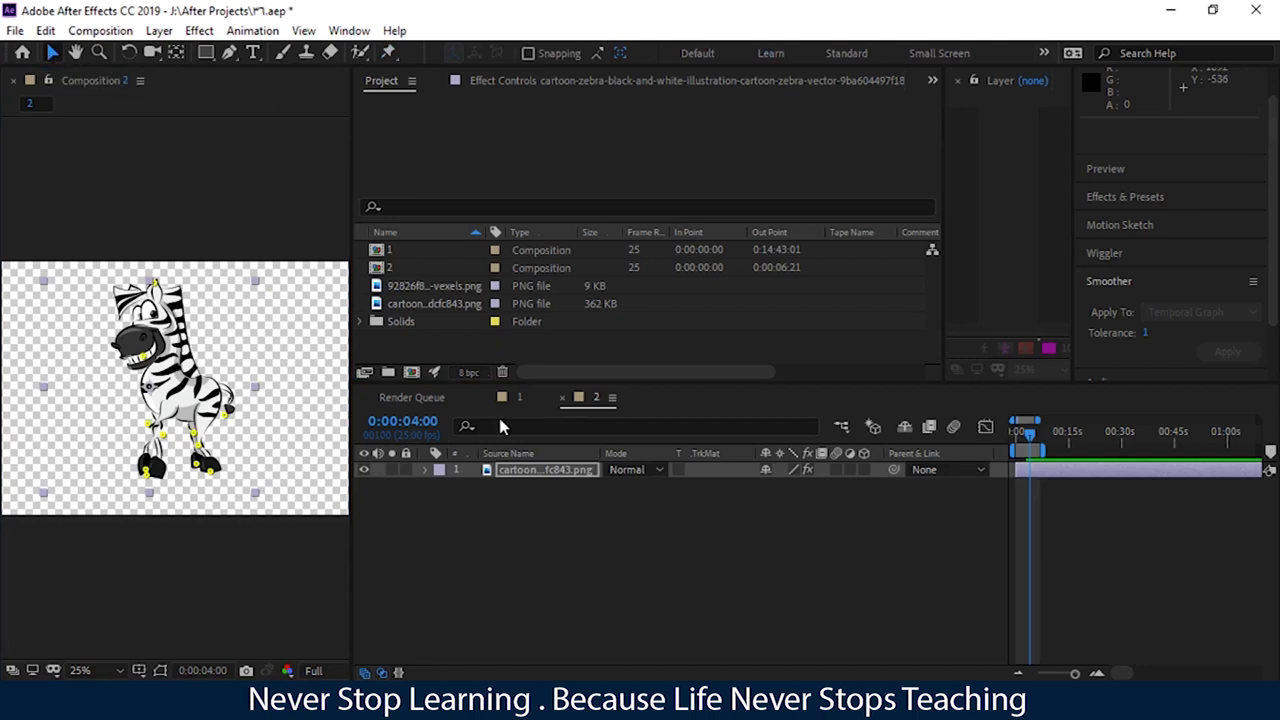
Expand the zebra layer's Puppet effect down to its individual pins and return the playhead to 0:00:00:00
click(425, 469)
click(463, 510)
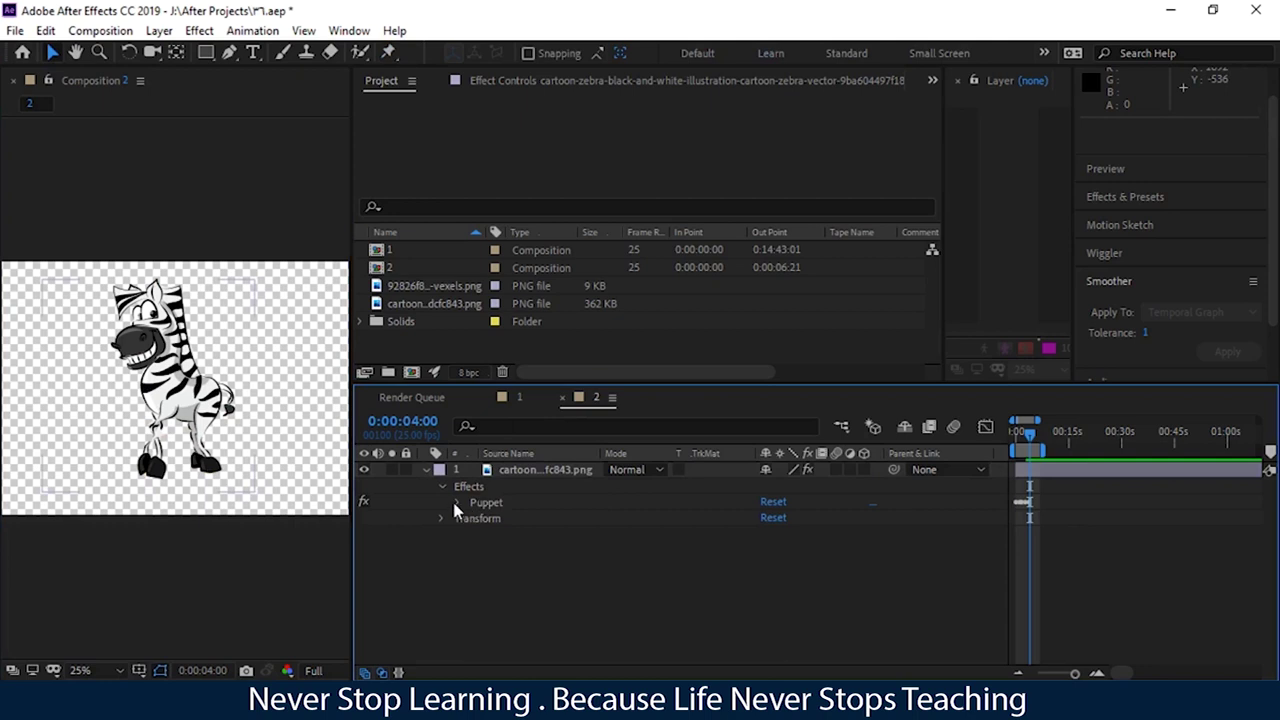
click(456, 502)
scroll(455, 510, down, 1)
drag(1029, 436, 993, 437)
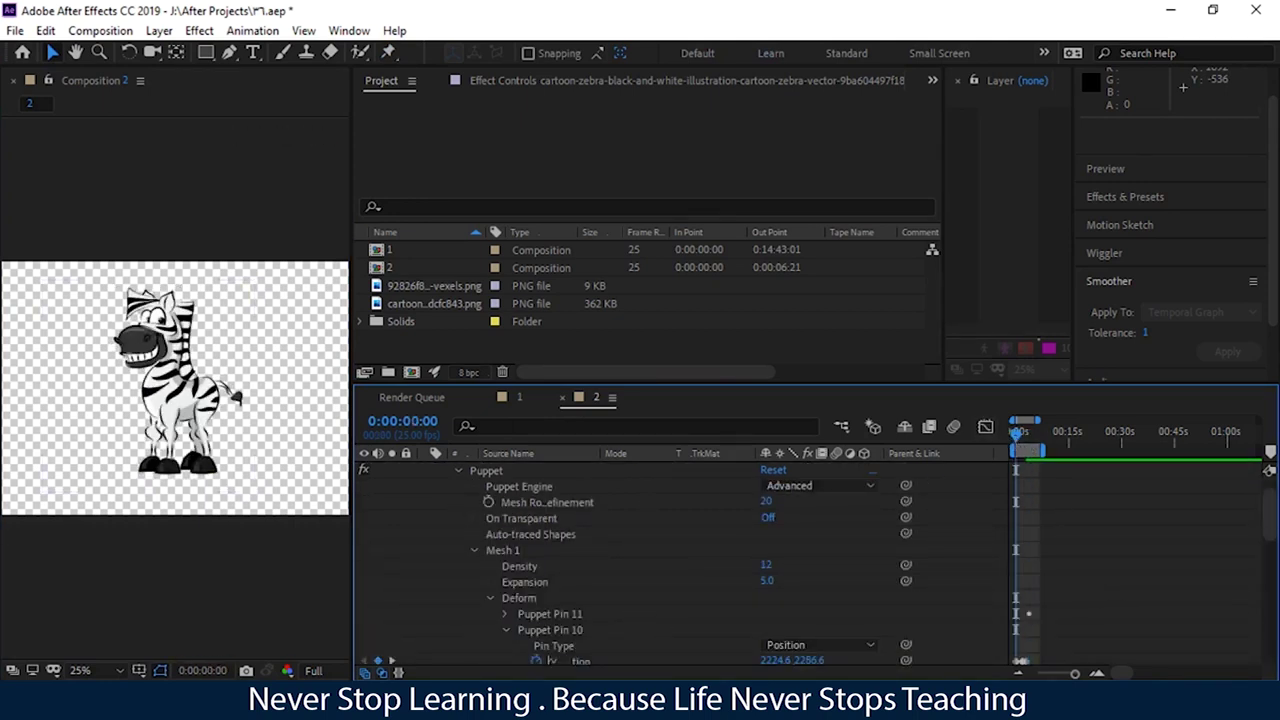
scroll(1268, 510, down, 5)
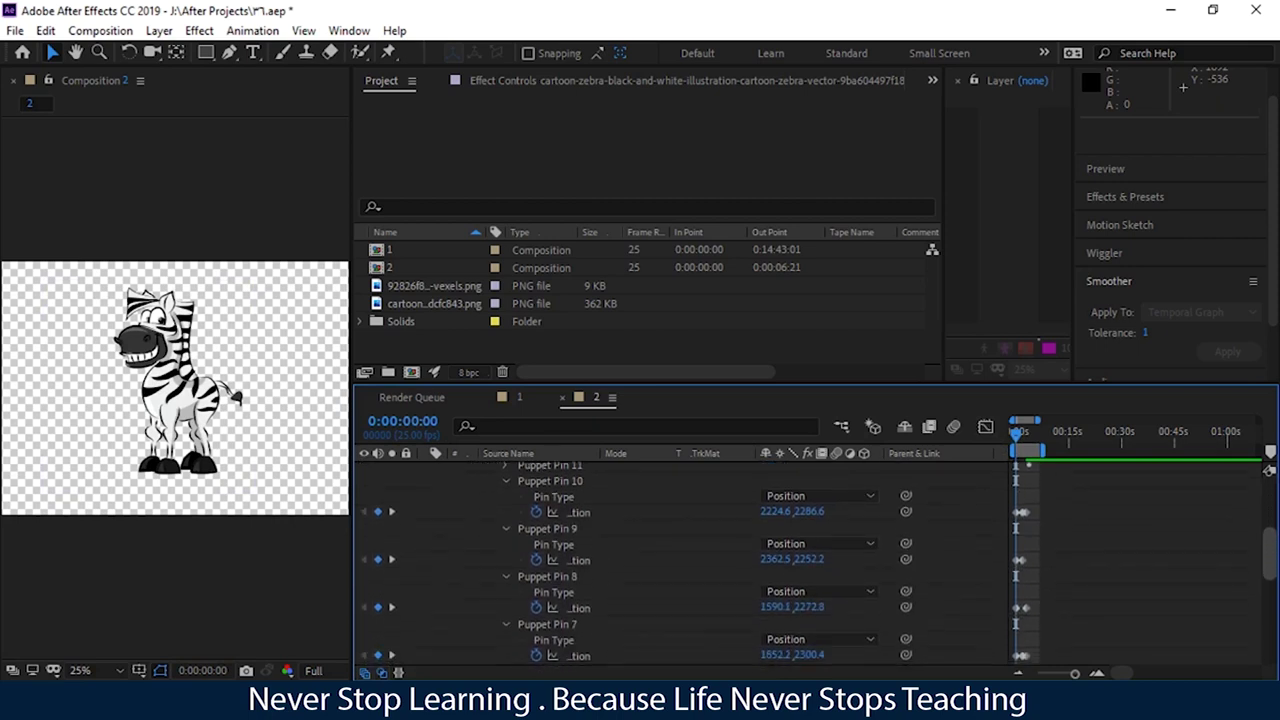
scroll(977, 548, down, 2)
scroll(977, 548, up, 2)
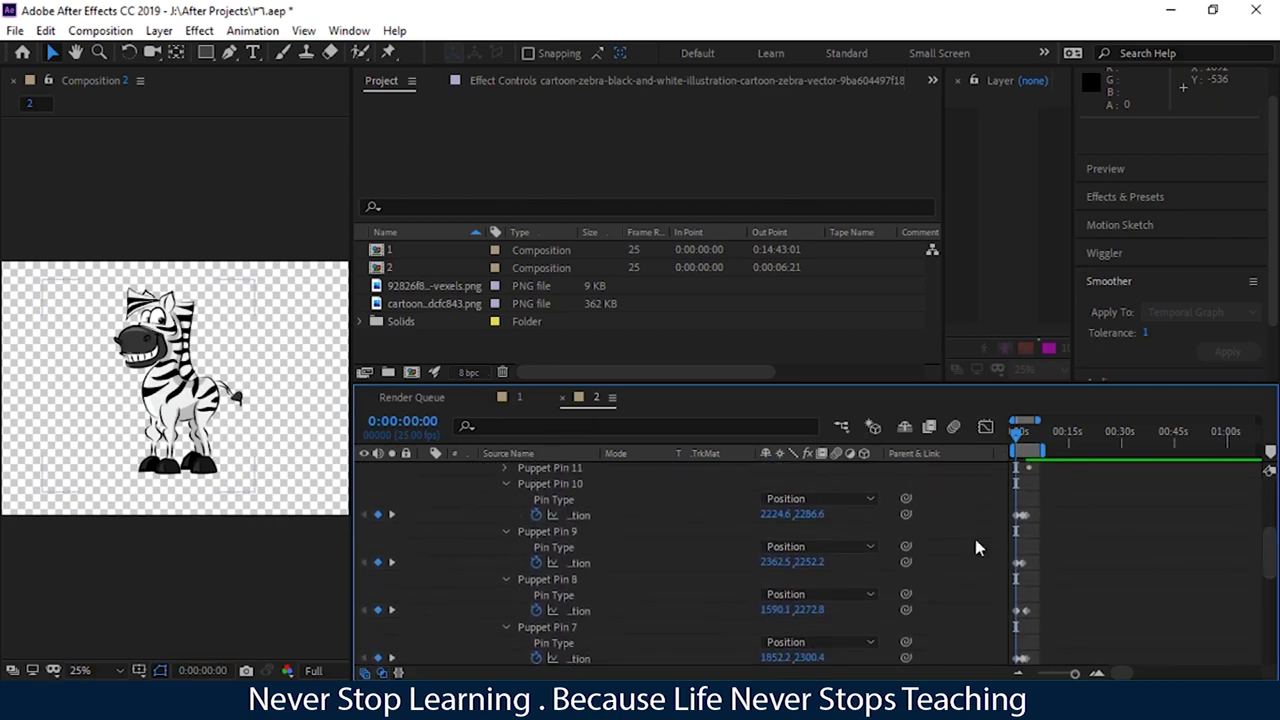
Delete the existing puppet pins and Puppet effect from the zebra layer, and collapse the layer's properties
click(576, 470)
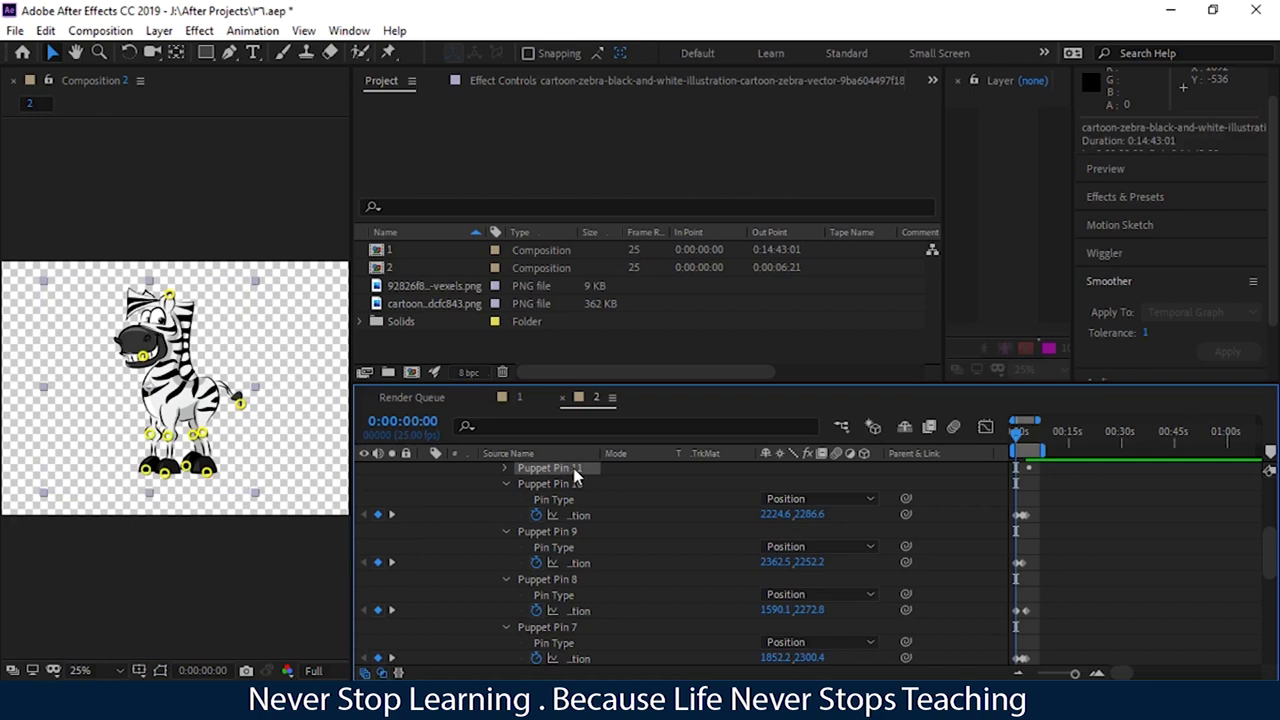
scroll(576, 478, down, 1)
click(576, 470)
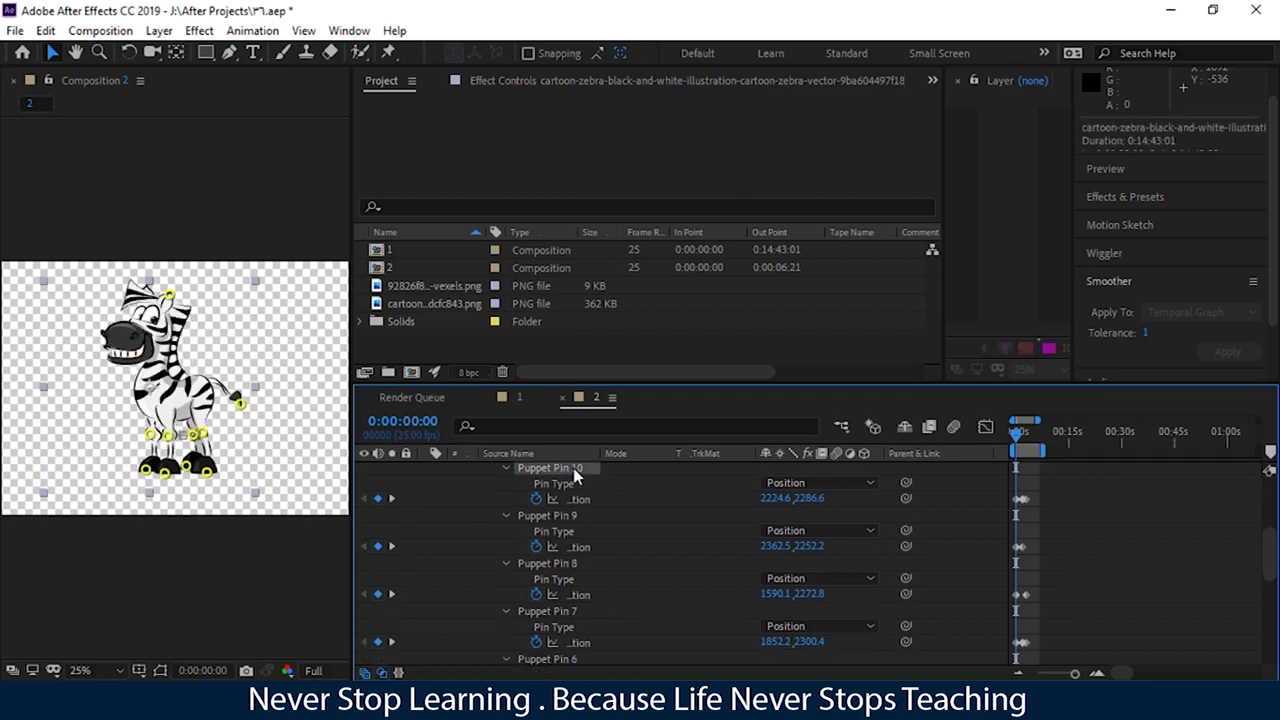
key(Delete)
click(576, 470)
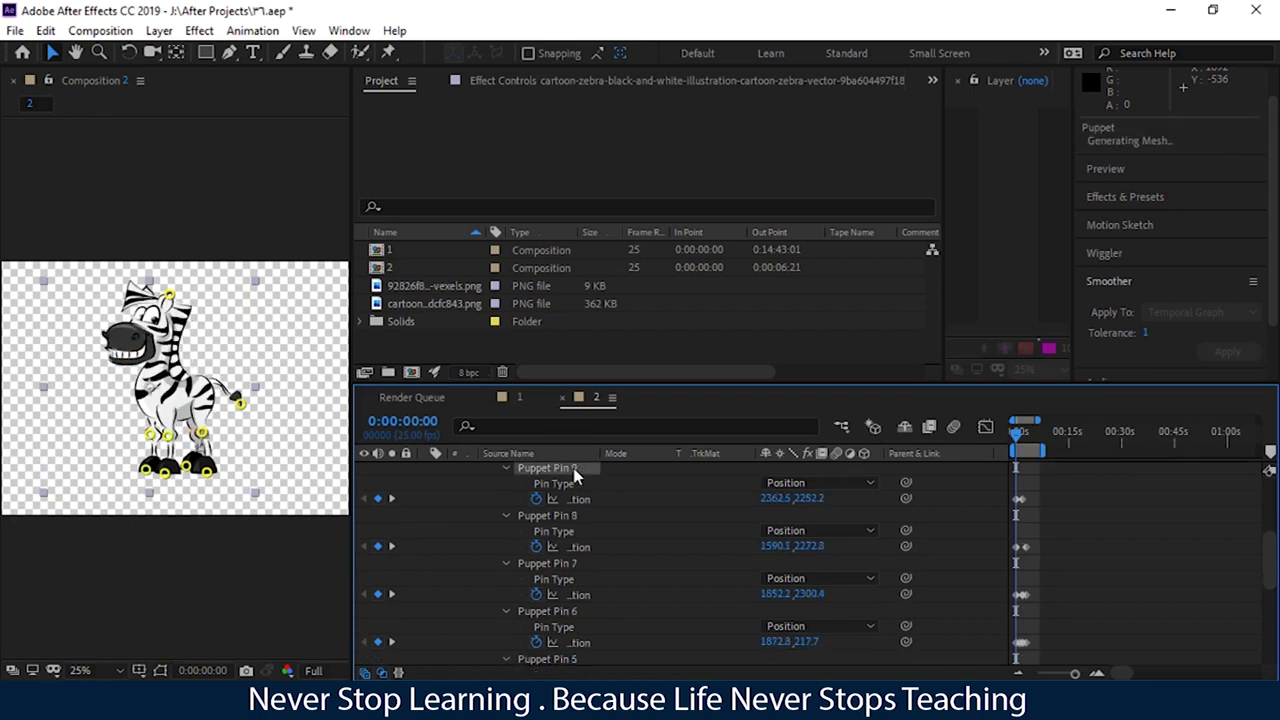
key(Delete)
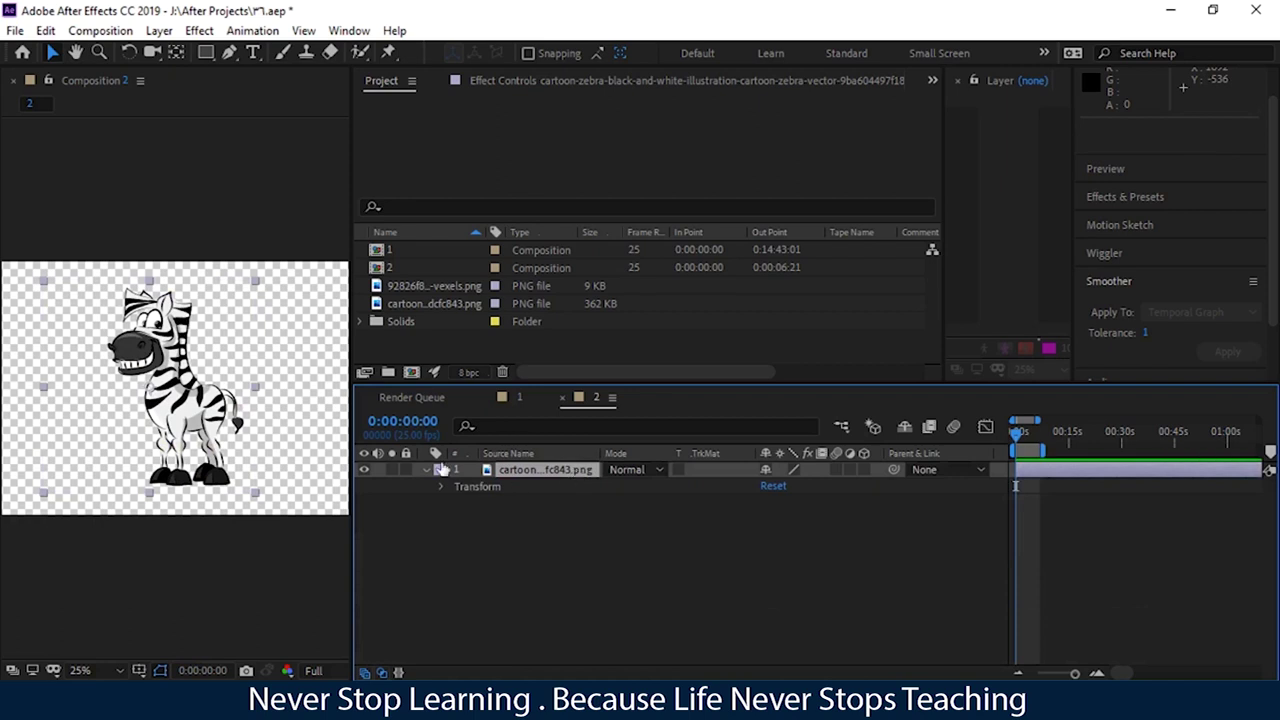
click(441, 486)
click(441, 486)
click(426, 470)
click(467, 552)
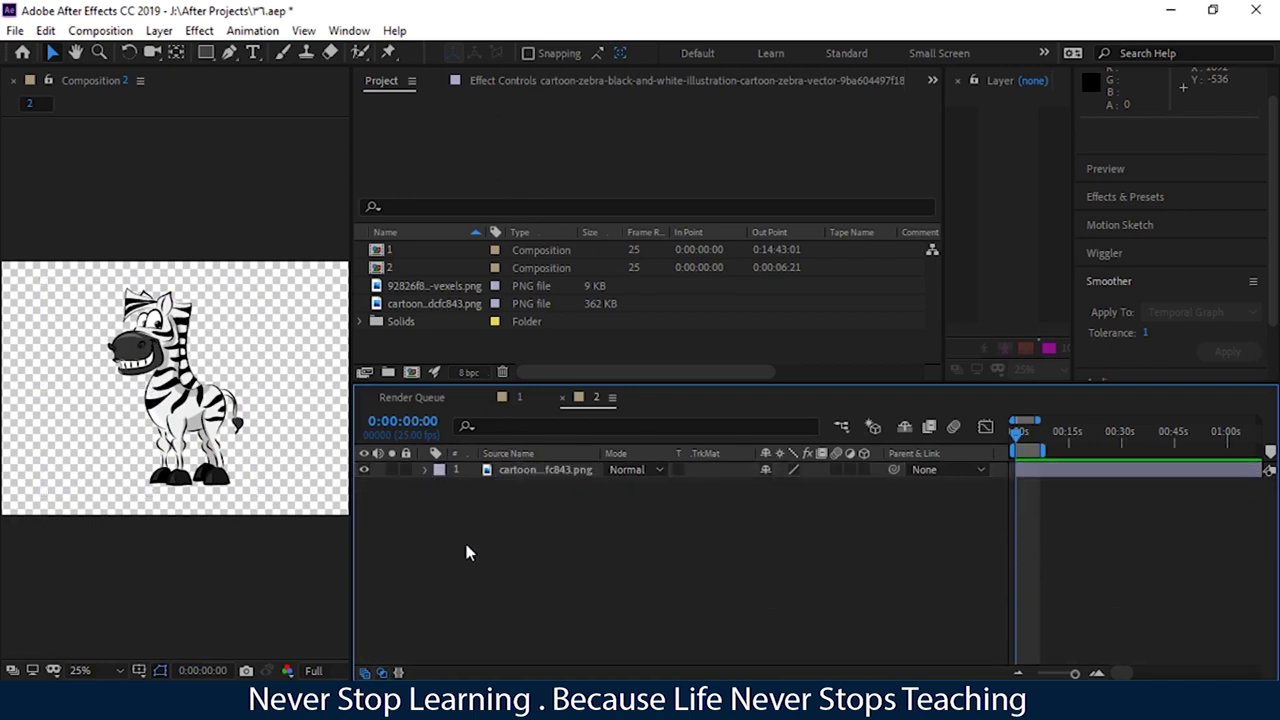
End the work area at about 15 seconds, trim the composition to it, and return the playhead to the start
drag(1040, 450, 1135, 440)
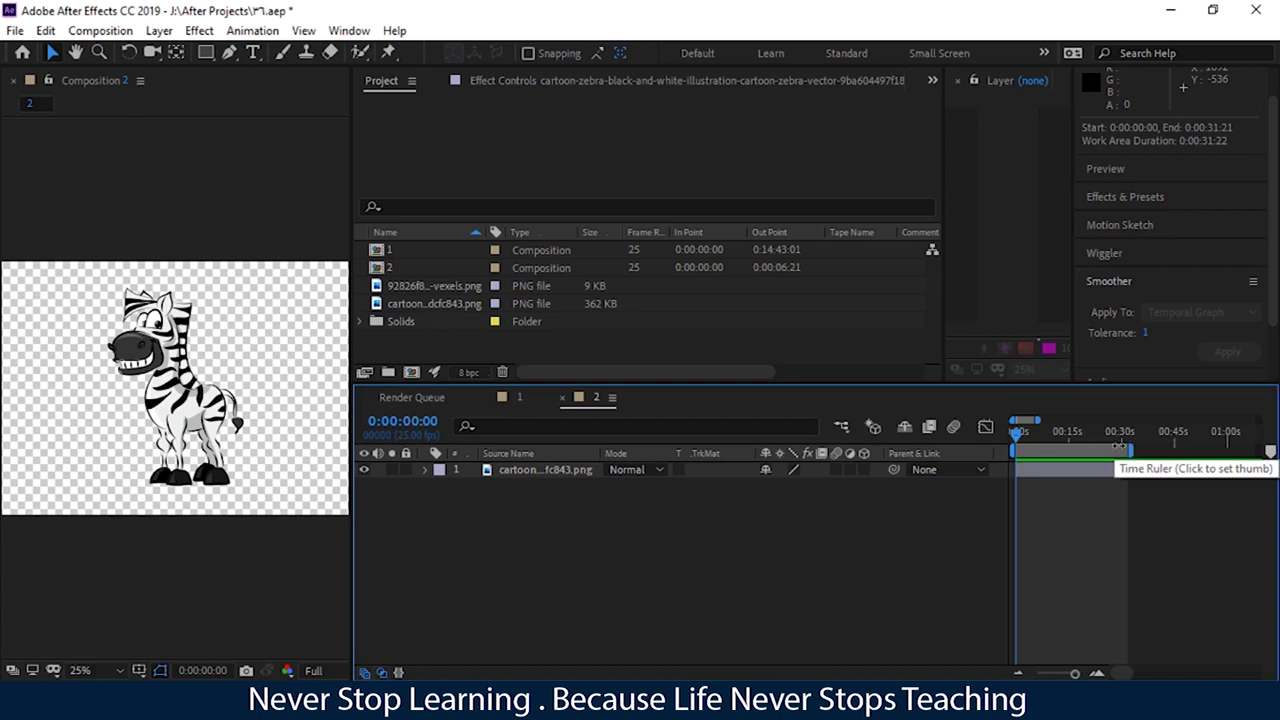
drag(1135, 437, 1072, 452)
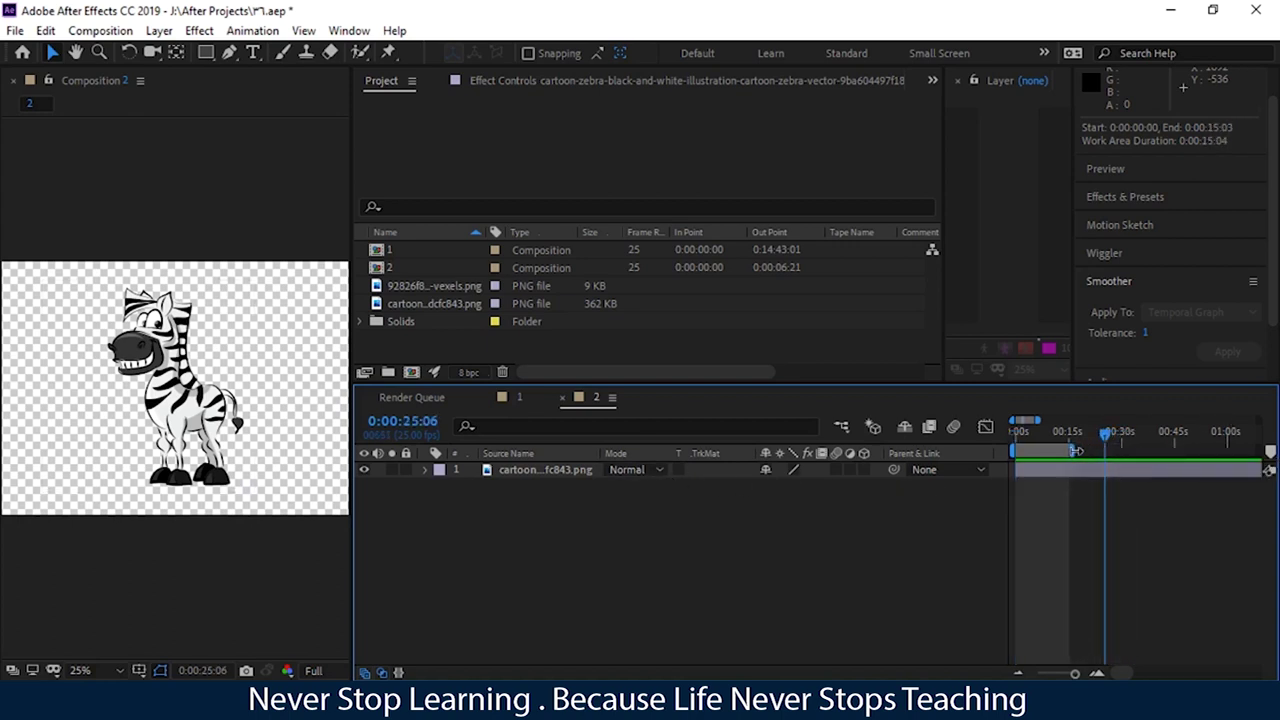
right_click(1045, 447)
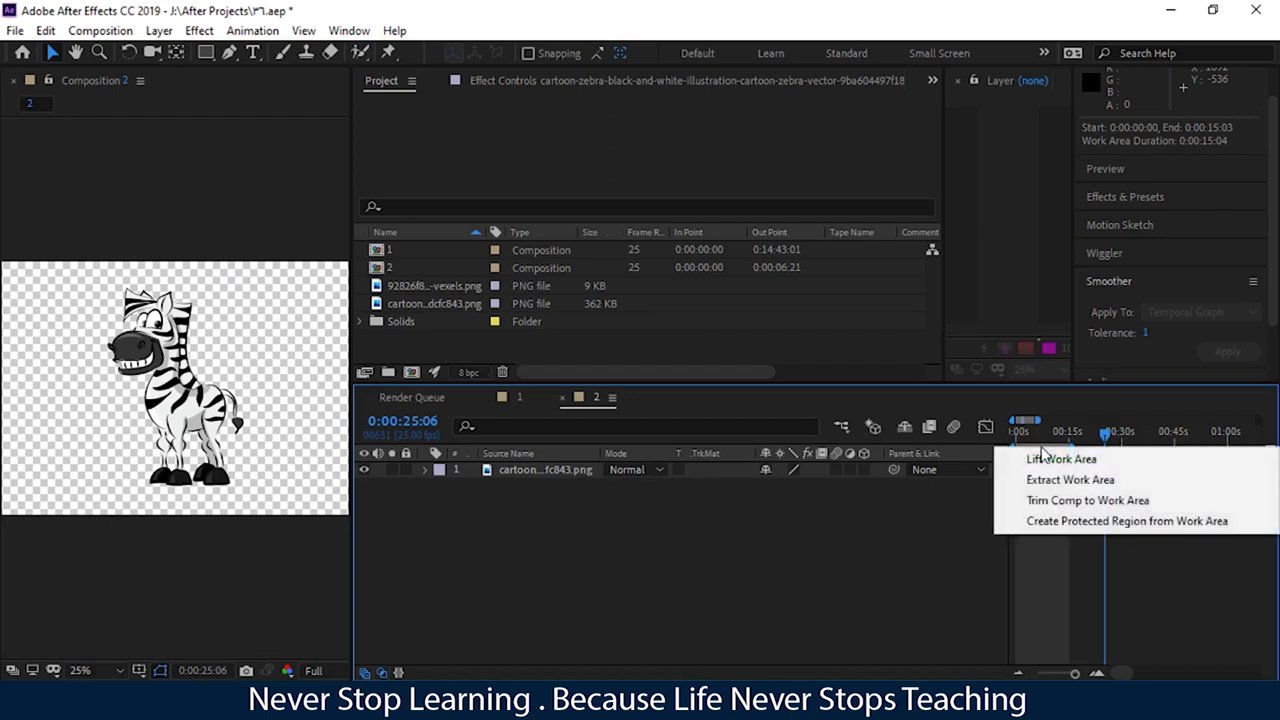
click(1055, 505)
drag(1251, 440, 1016, 436)
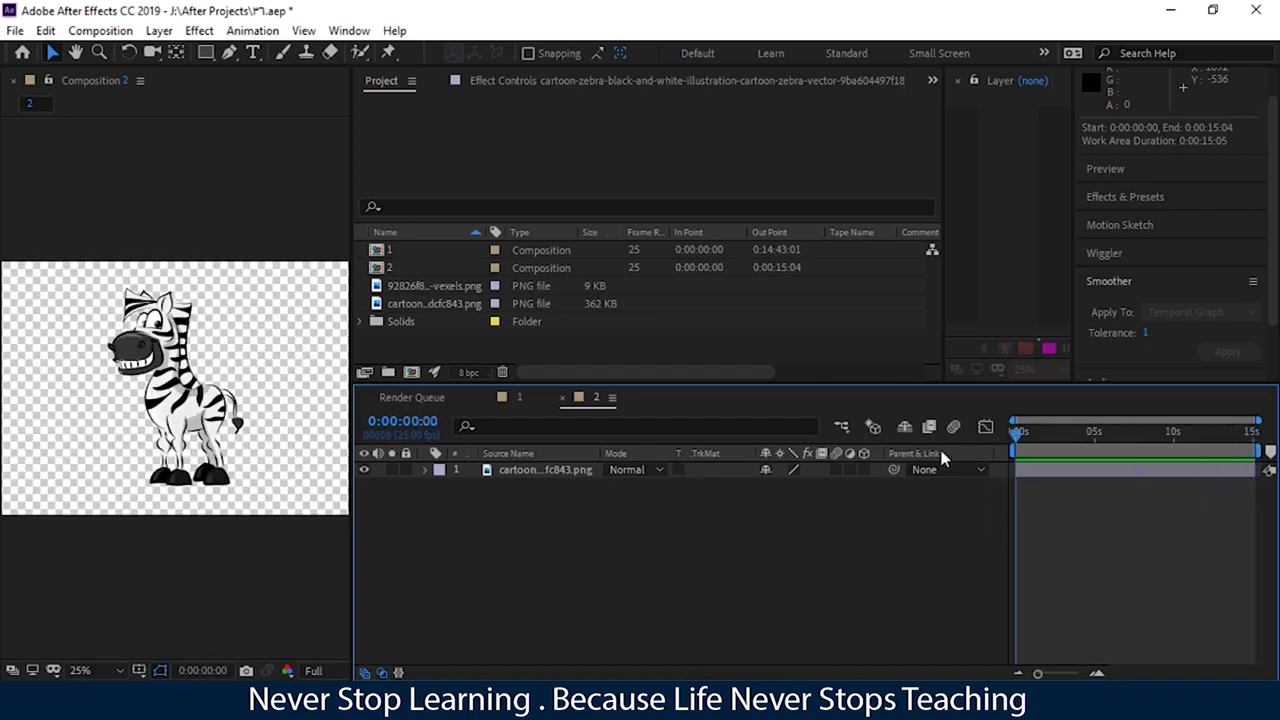
Place four puppet pins on the zebra layer, one on each hoof, with the Puppet Position Pin tool
click(566, 469)
click(390, 52)
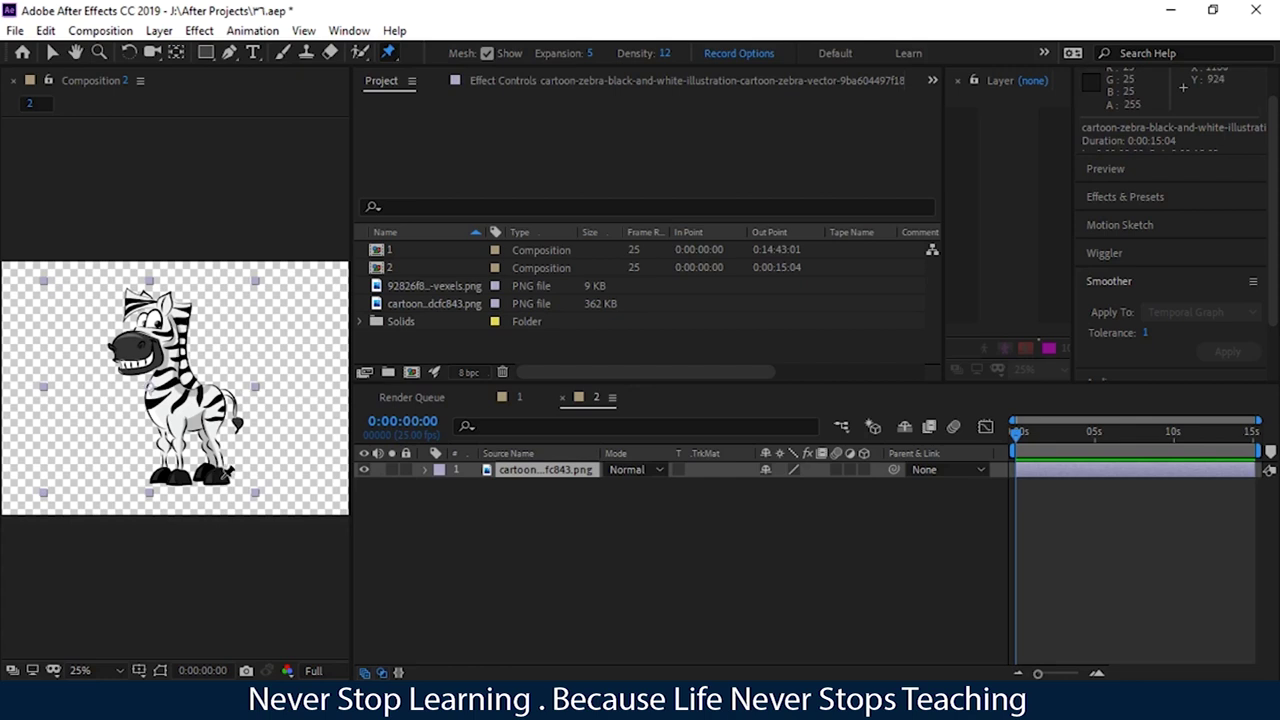
click(221, 477)
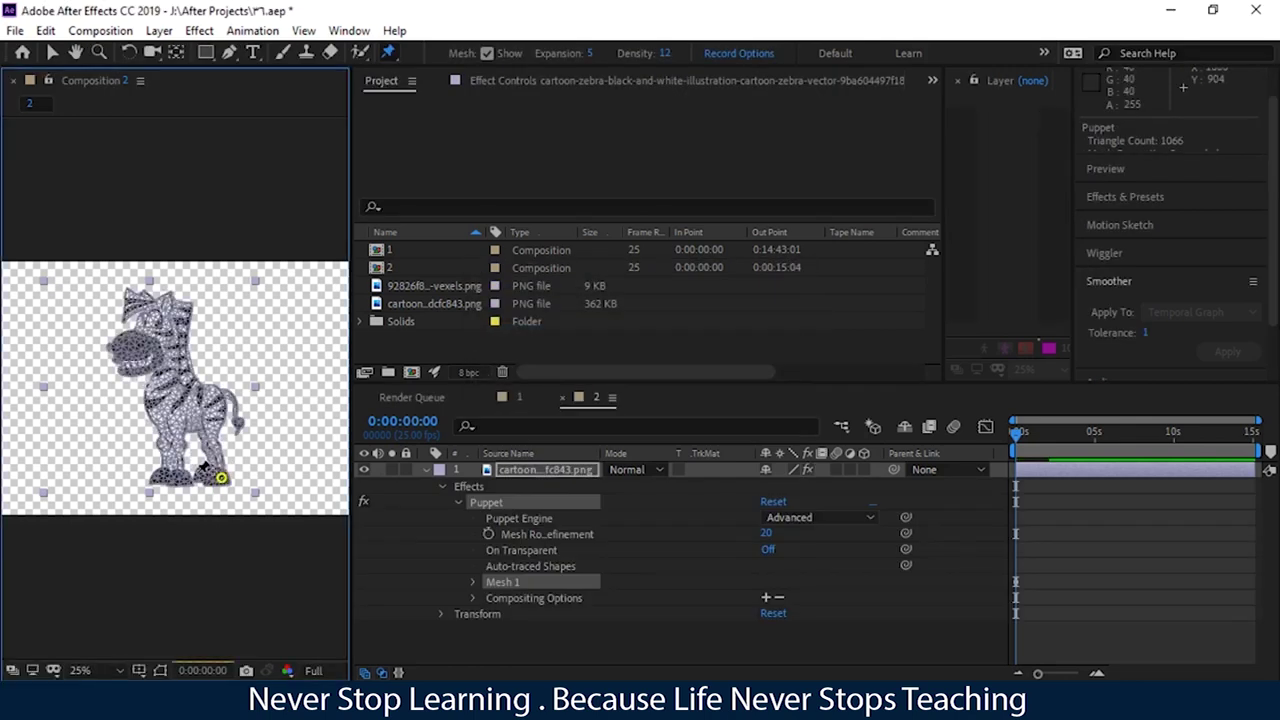
click(199, 472)
click(176, 485)
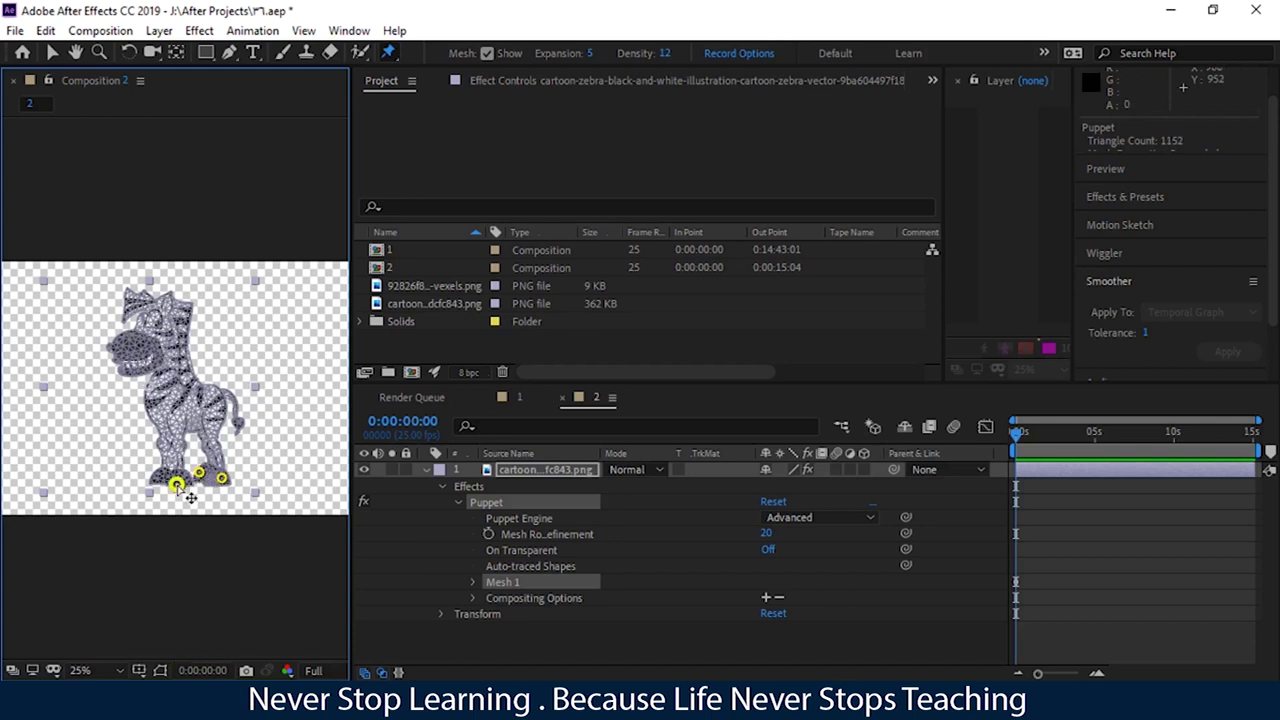
click(155, 475)
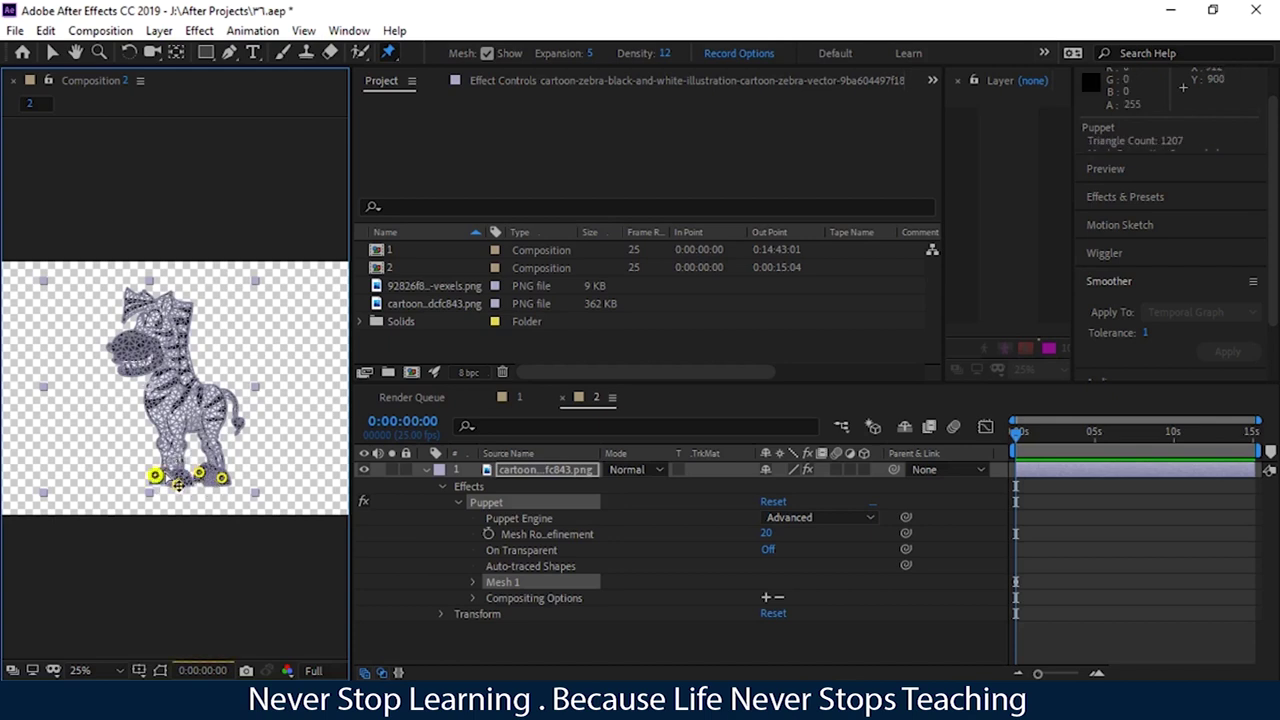
Add puppet pins on the zebra's tail tip, ear, belly and mouth
click(240, 425)
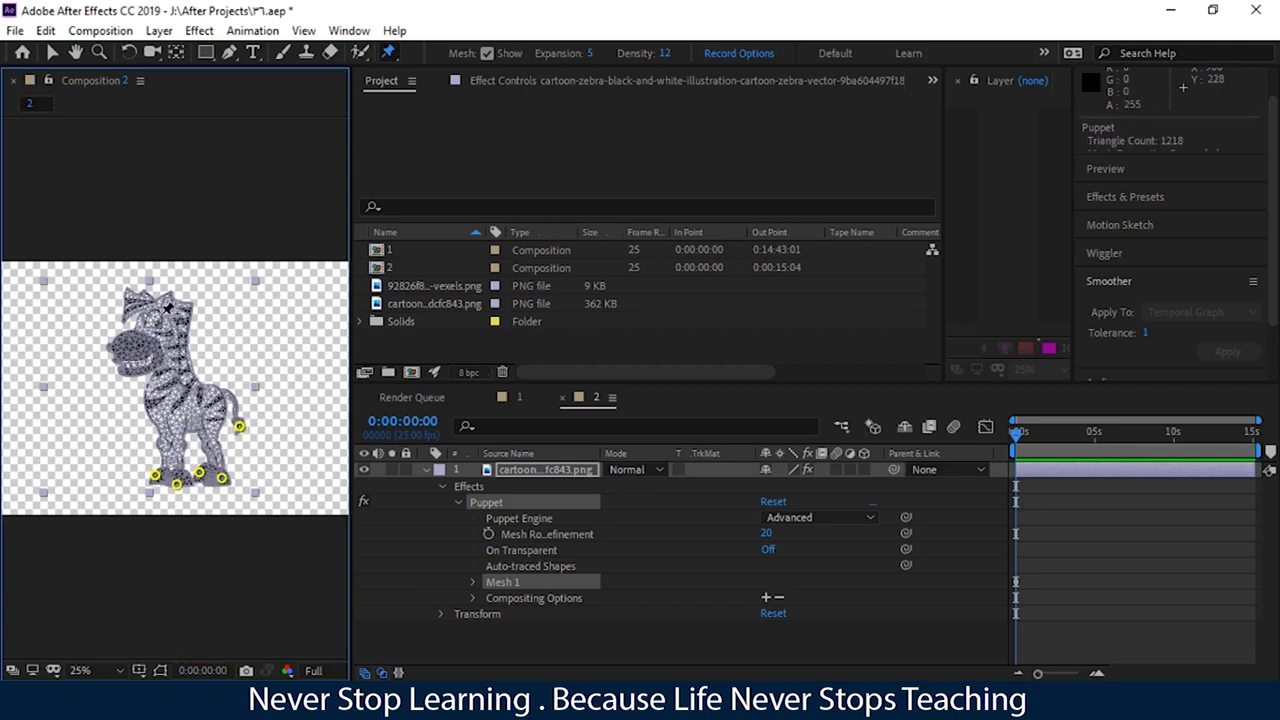
click(169, 298)
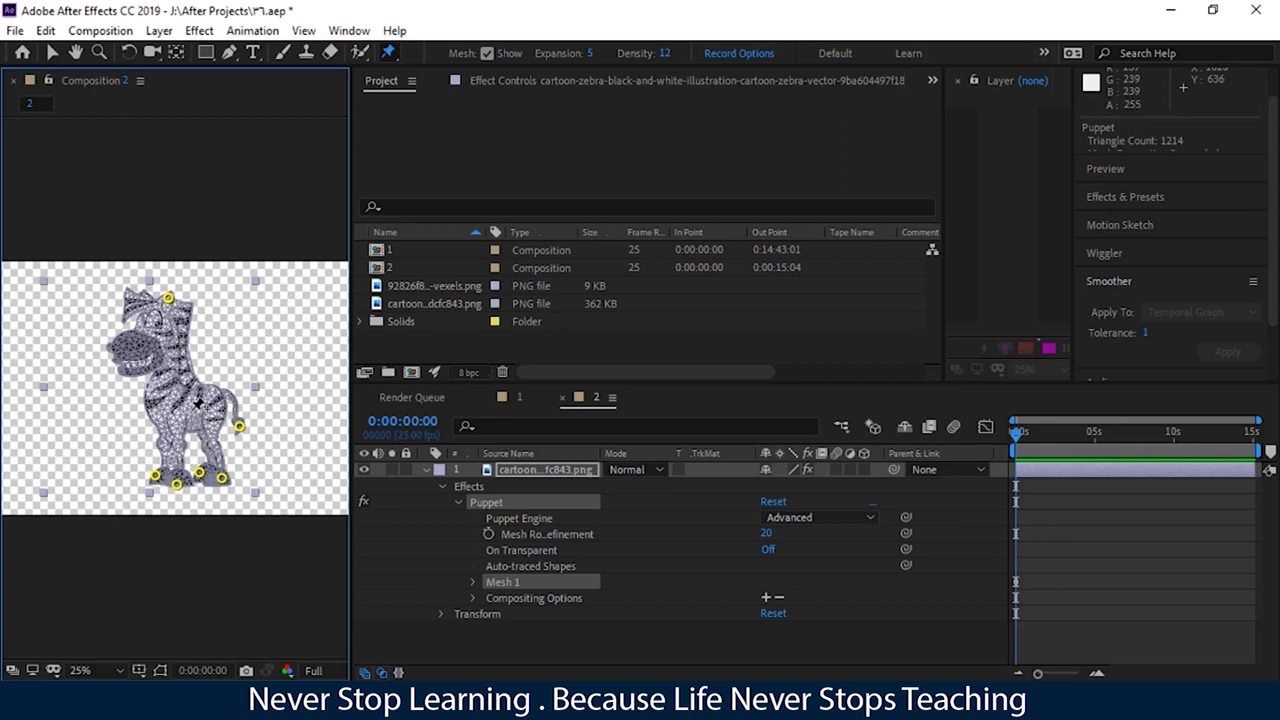
click(192, 419)
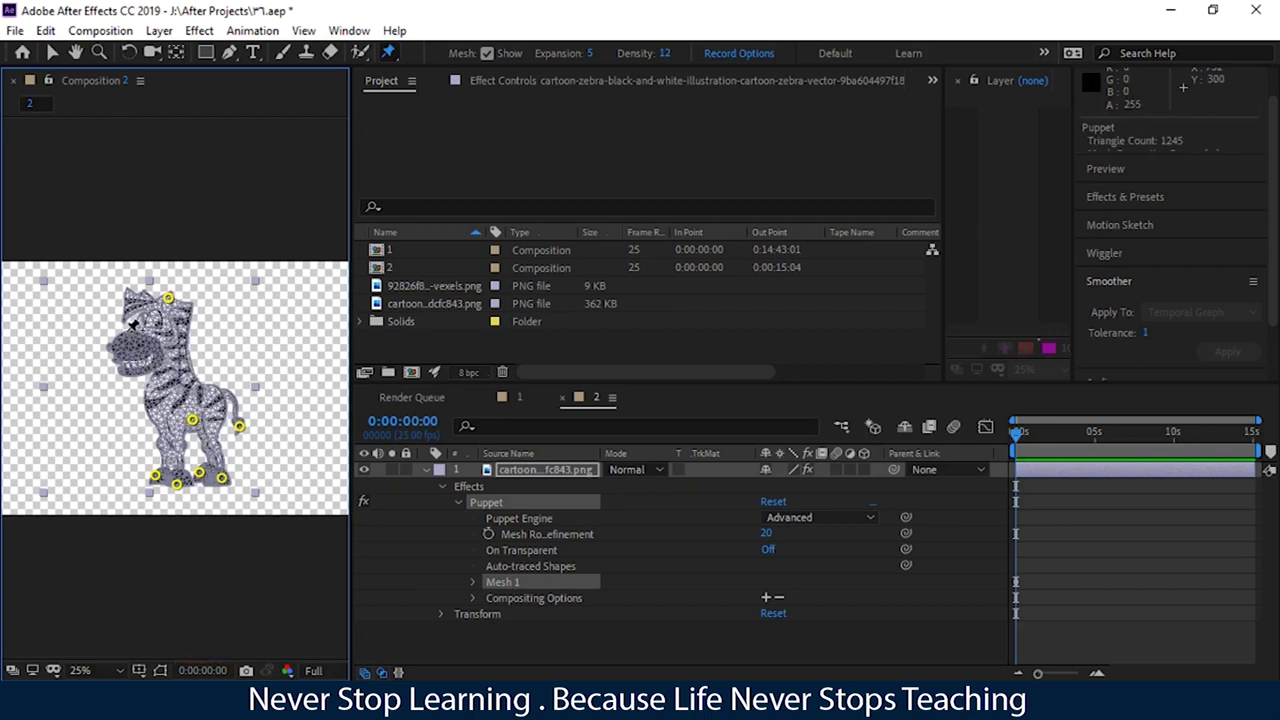
click(130, 356)
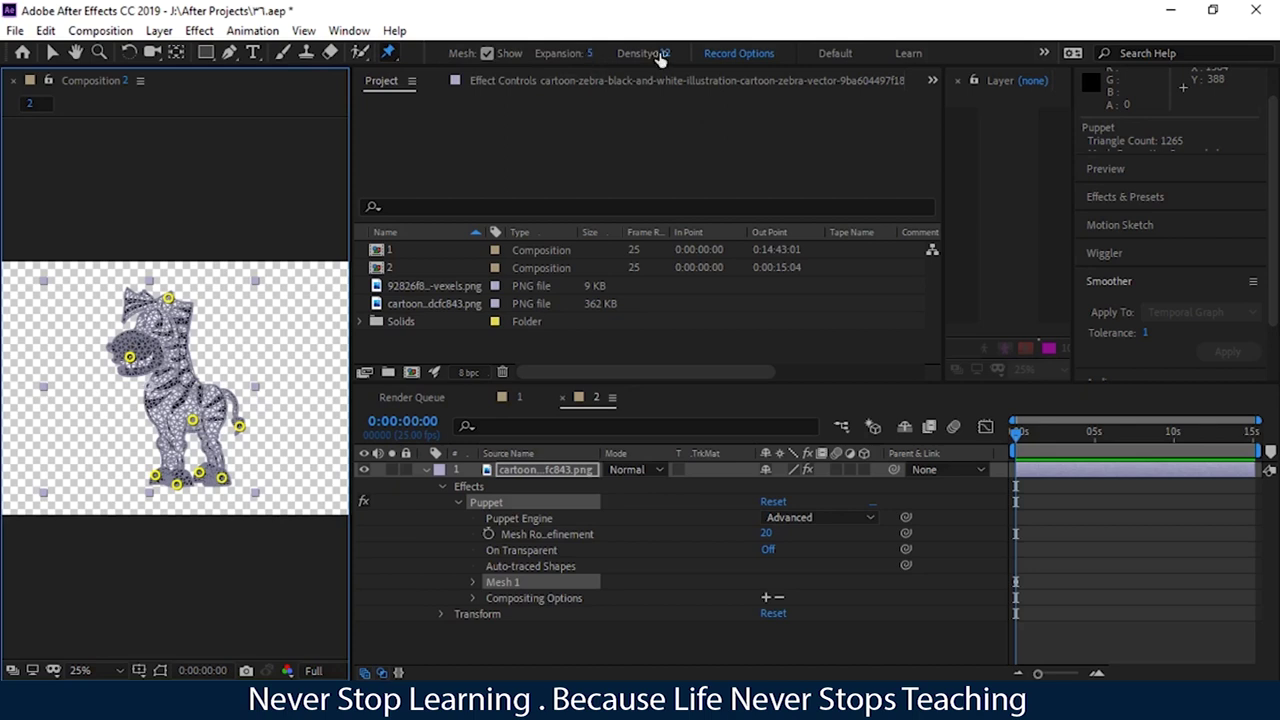
Set the puppet recording speed to 50% in the Puppet Record Options
click(741, 56)
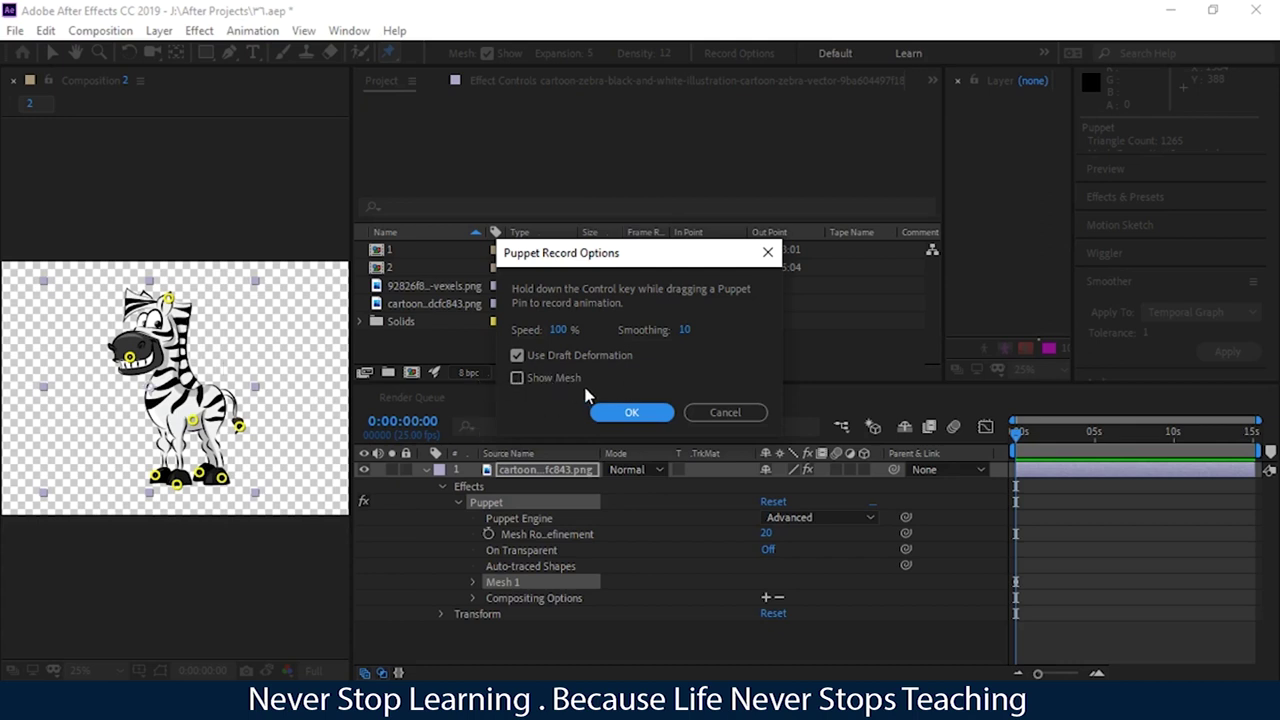
drag(551, 336, 558, 337)
click(559, 331)
text(50)
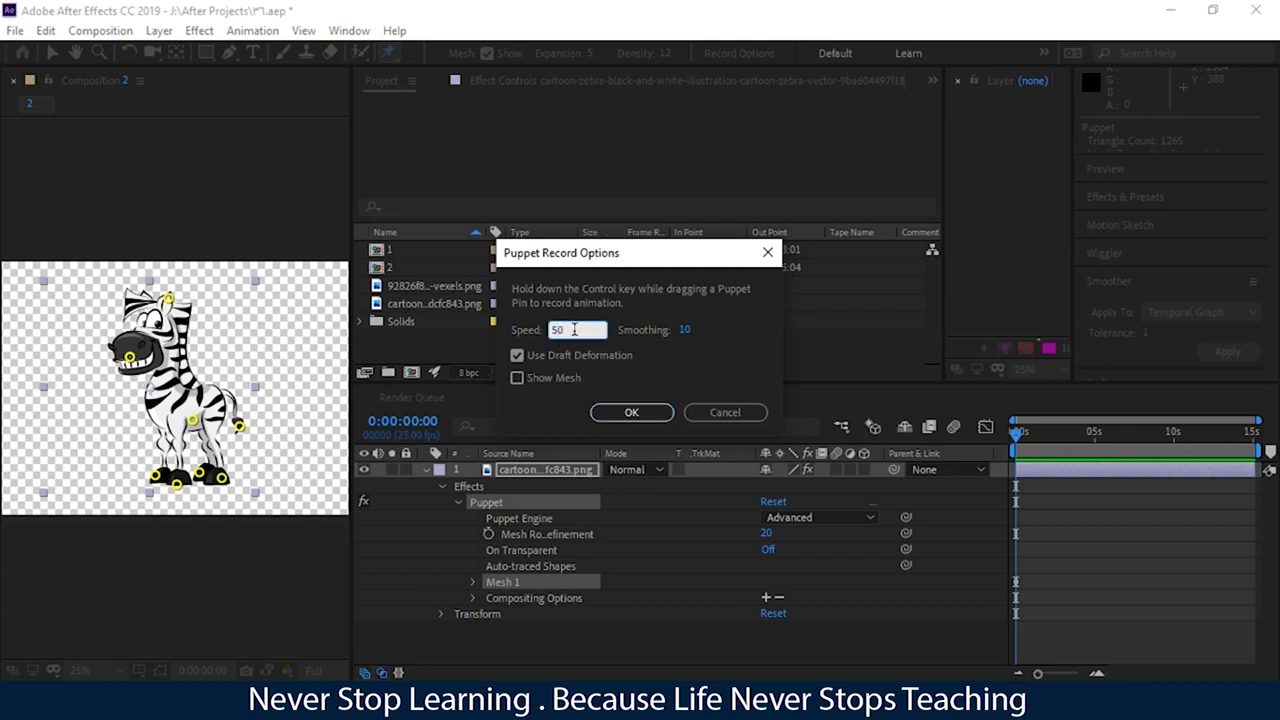
click(638, 347)
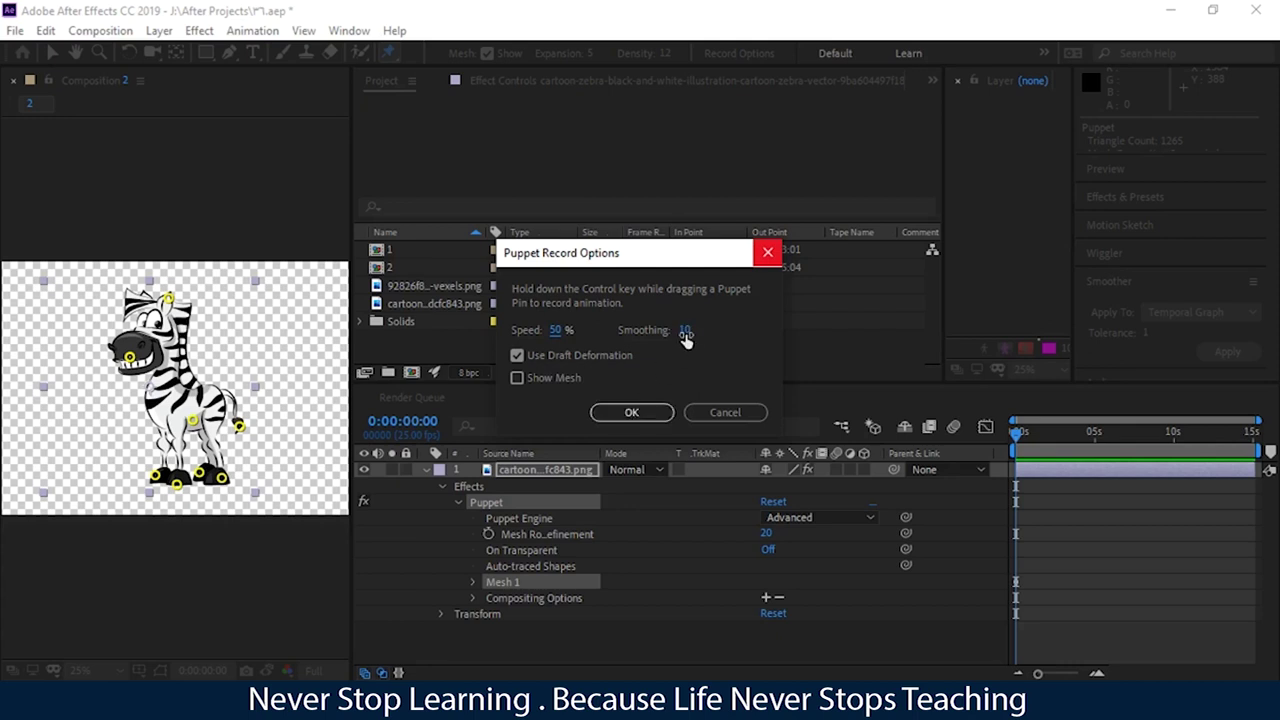
click(632, 412)
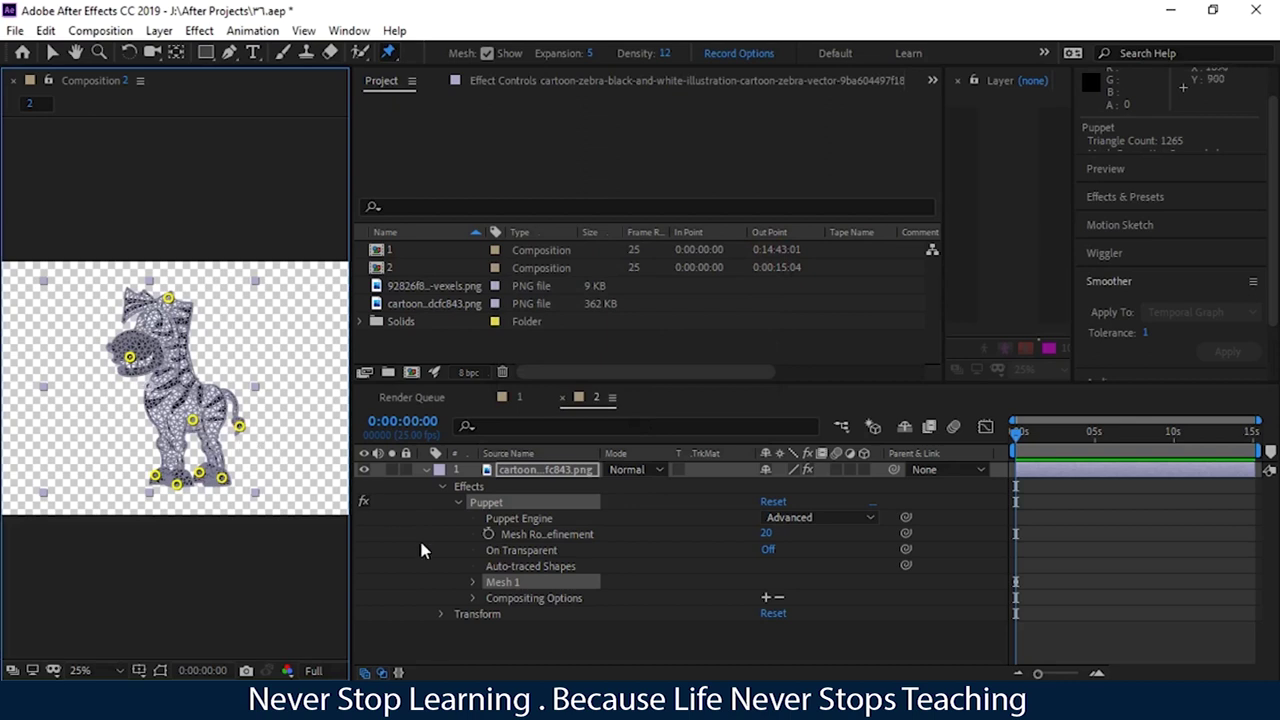
Expand the Mesh 1 properties and magnify the composition view to 50% to see the zebra's pins up close
click(474, 582)
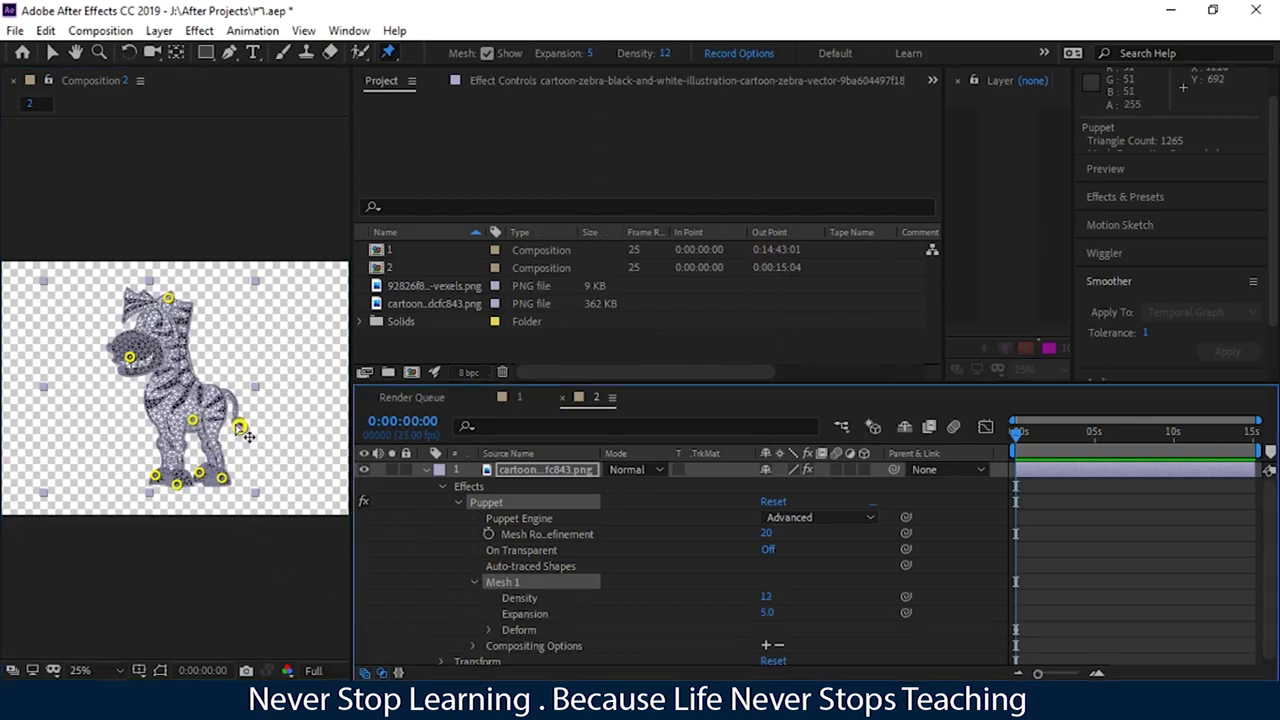
key(period)
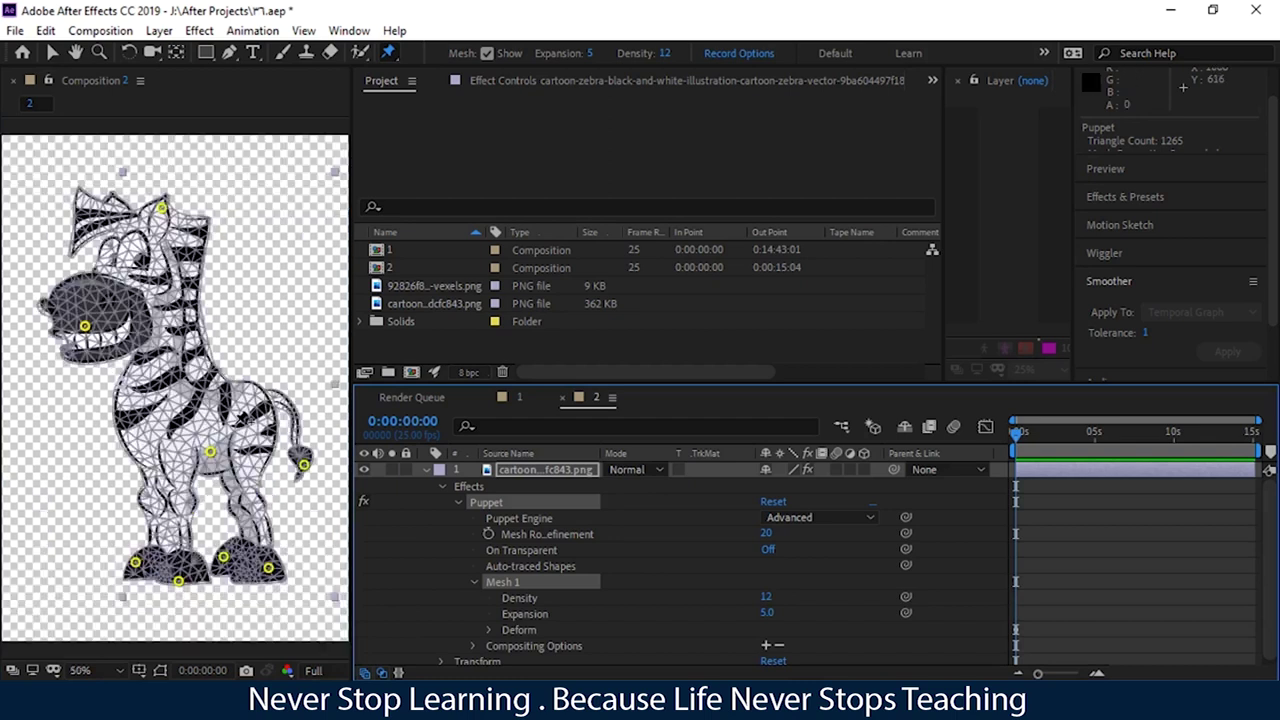
key(comma)
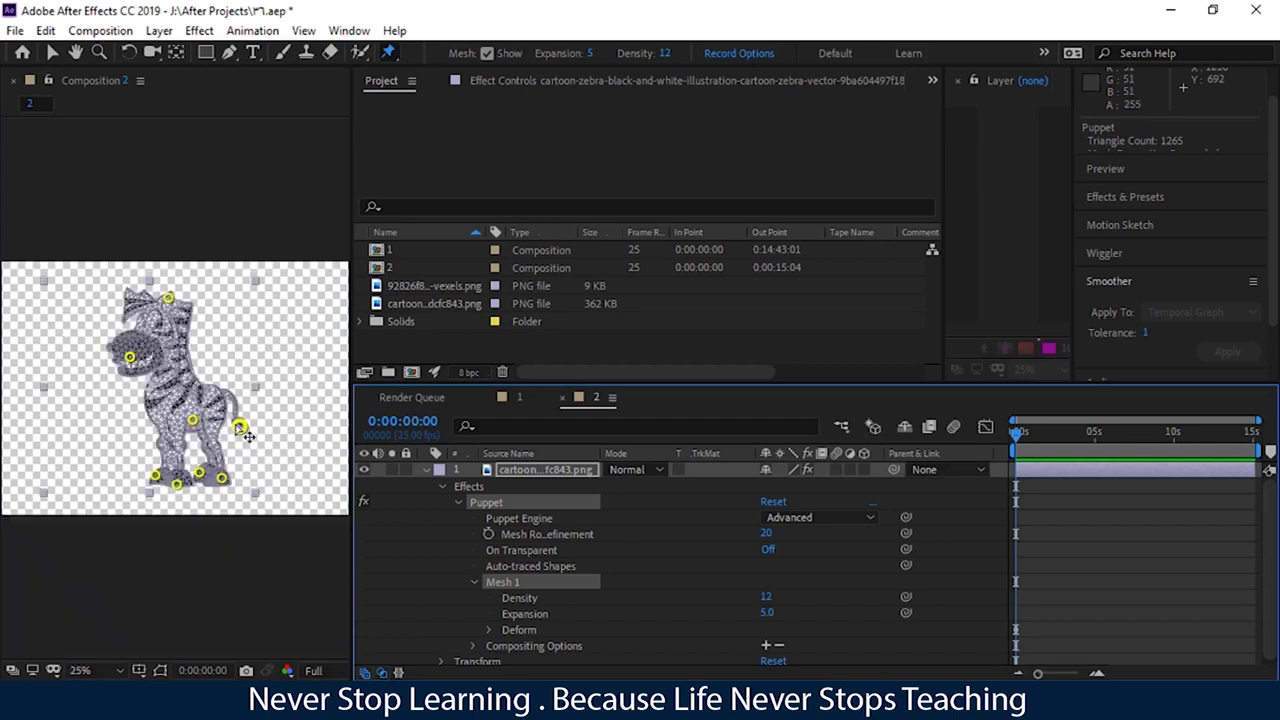
key(grave)
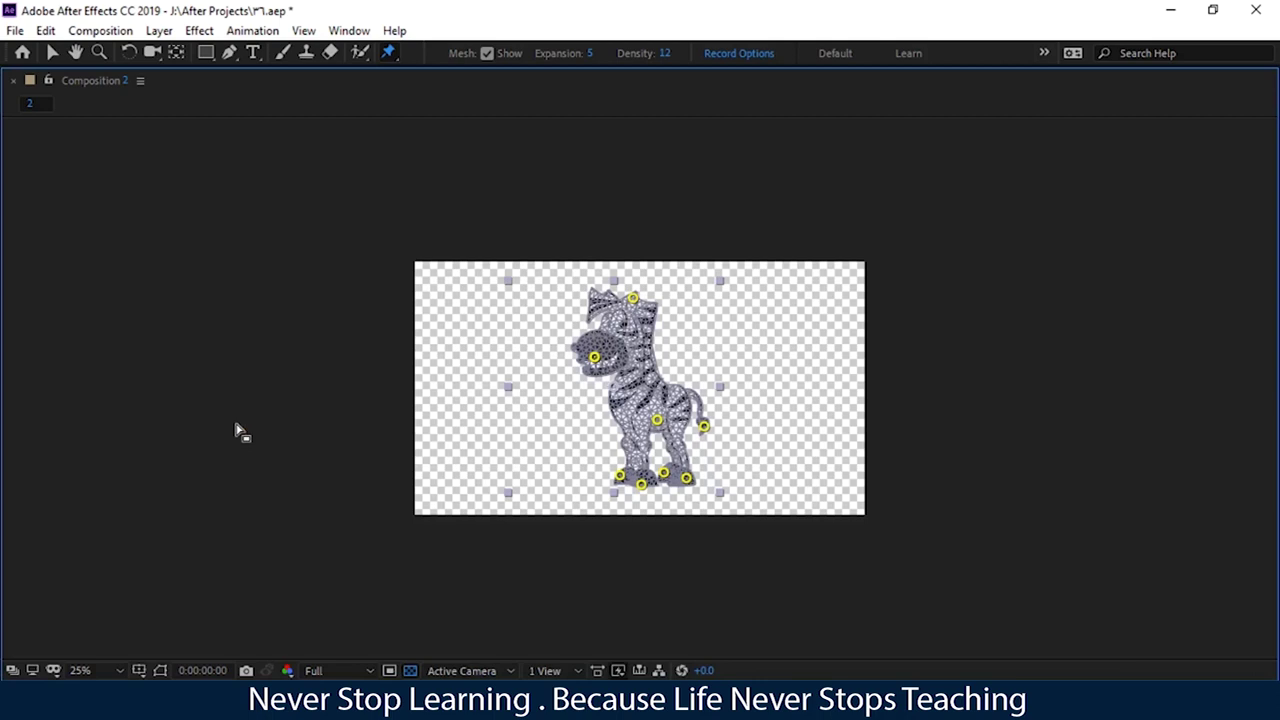
key(period)
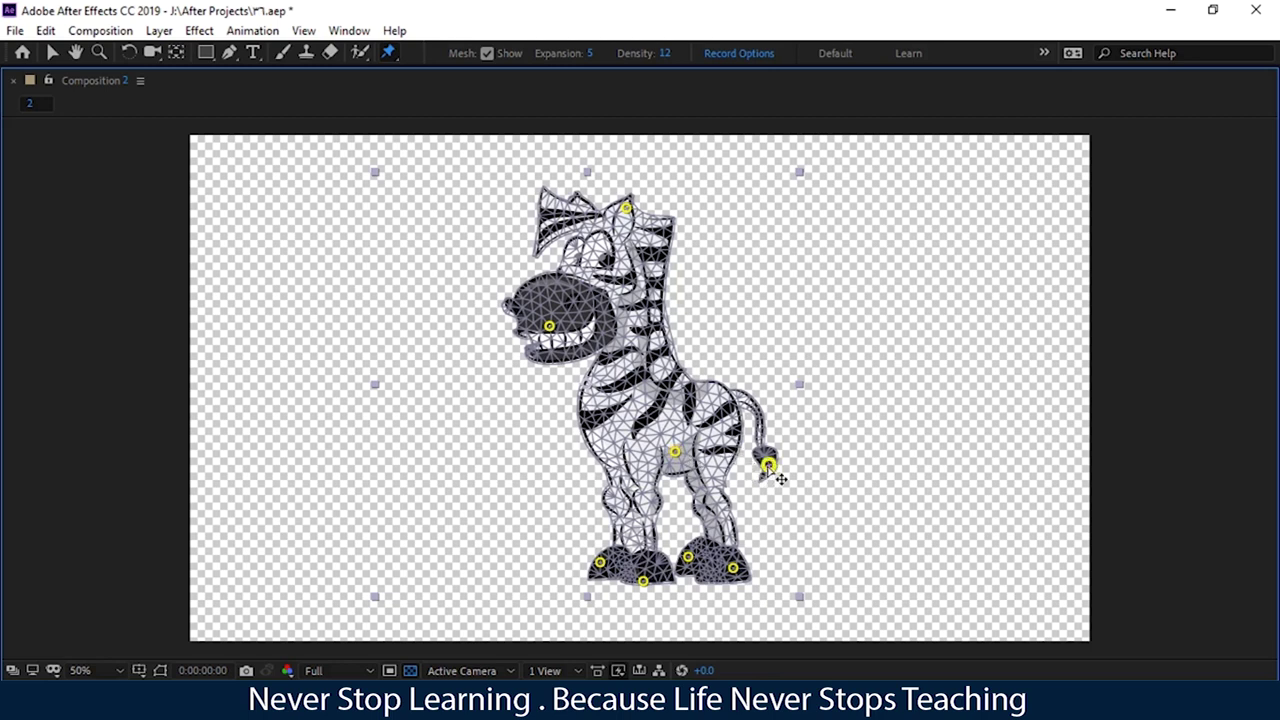
key(grave)
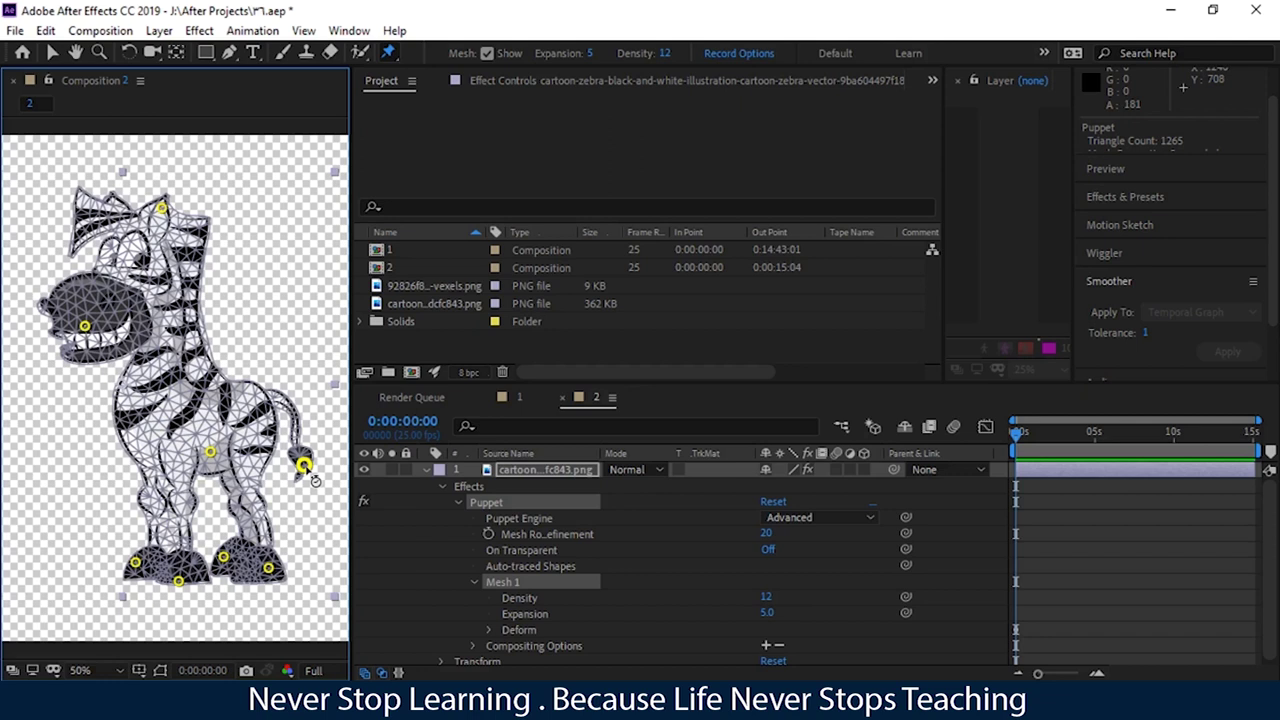
Record an up-and-down swishing motion for the tail-tip pin from 0:00:00:00, and trim the composition to a work area ending at 0:00:06:02
mouse_move(303, 466)
mouse_down()
mouse_move(307, 378)
mouse_move(304, 469)
mouse_move(313, 296)
mouse_move(297, 437)
mouse_move(302, 352)
mouse_move(312, 460)
mouse_move(321, 335)
mouse_move(319, 479)
mouse_move(320, 356)
mouse_move(318, 451)
mouse_move(324, 396)
mouse_up()
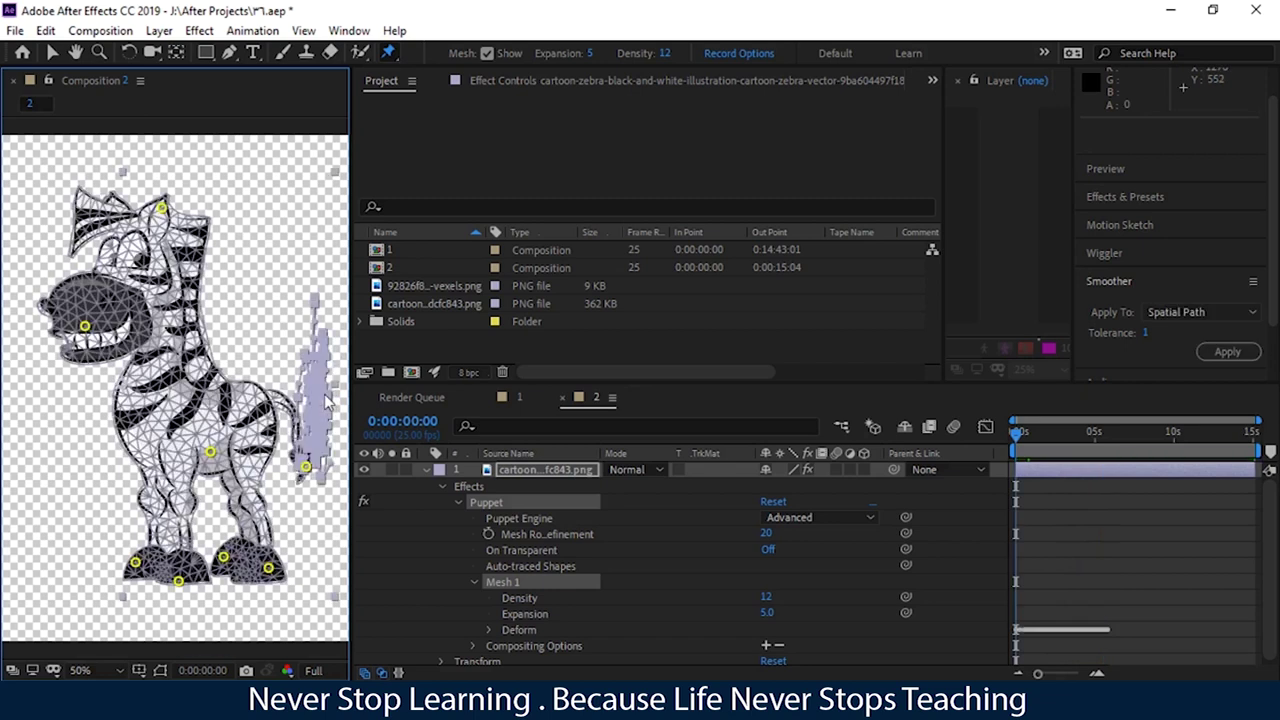
drag(1017, 440, 1111, 458)
key(n)
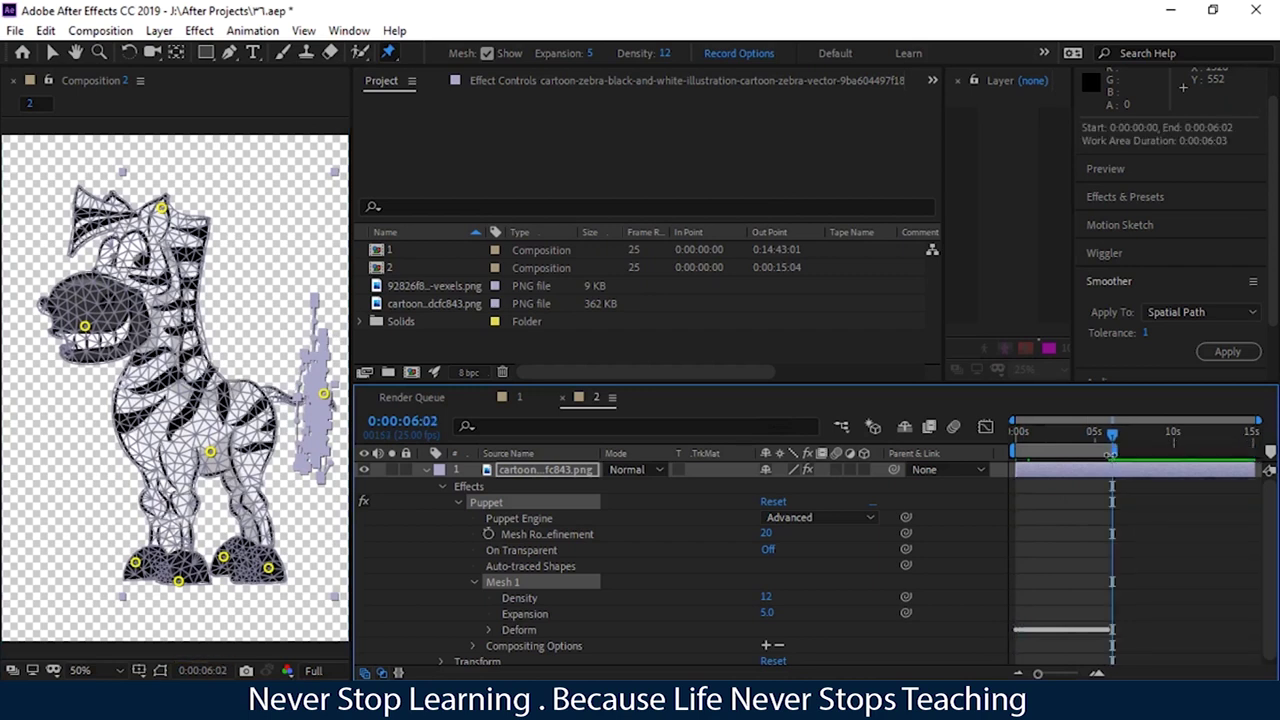
right_click(1092, 453)
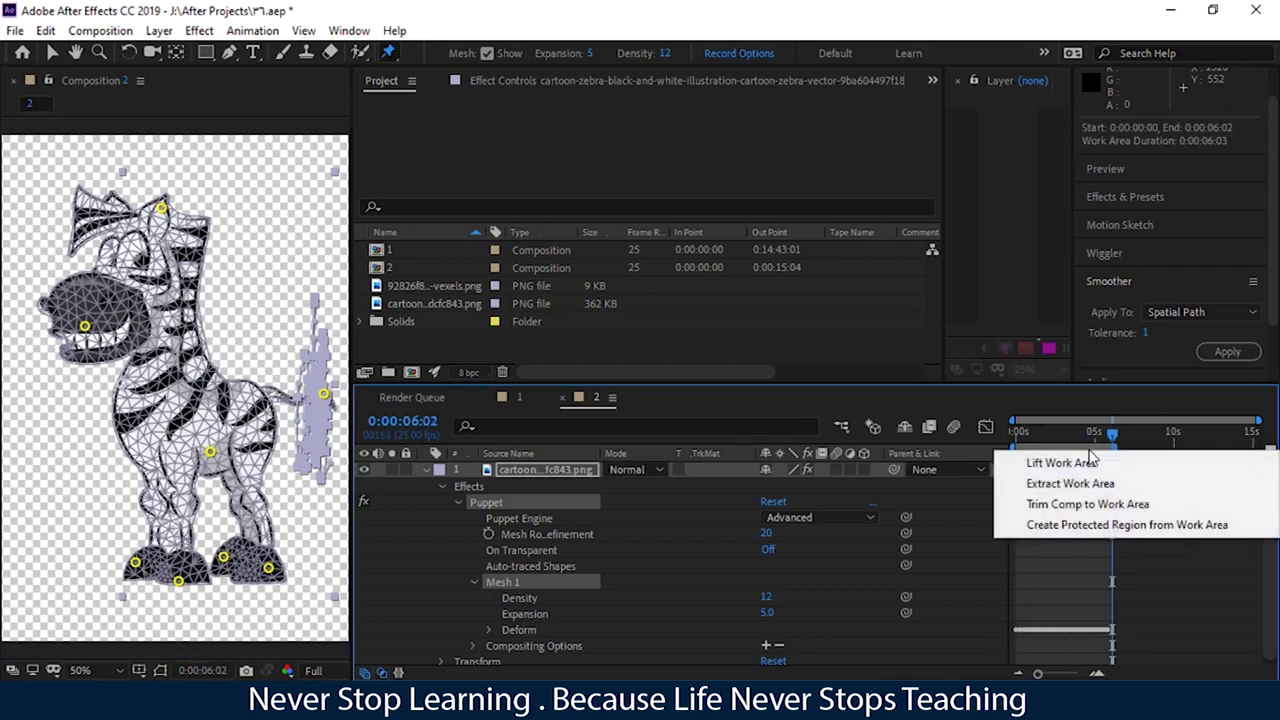
click(1073, 504)
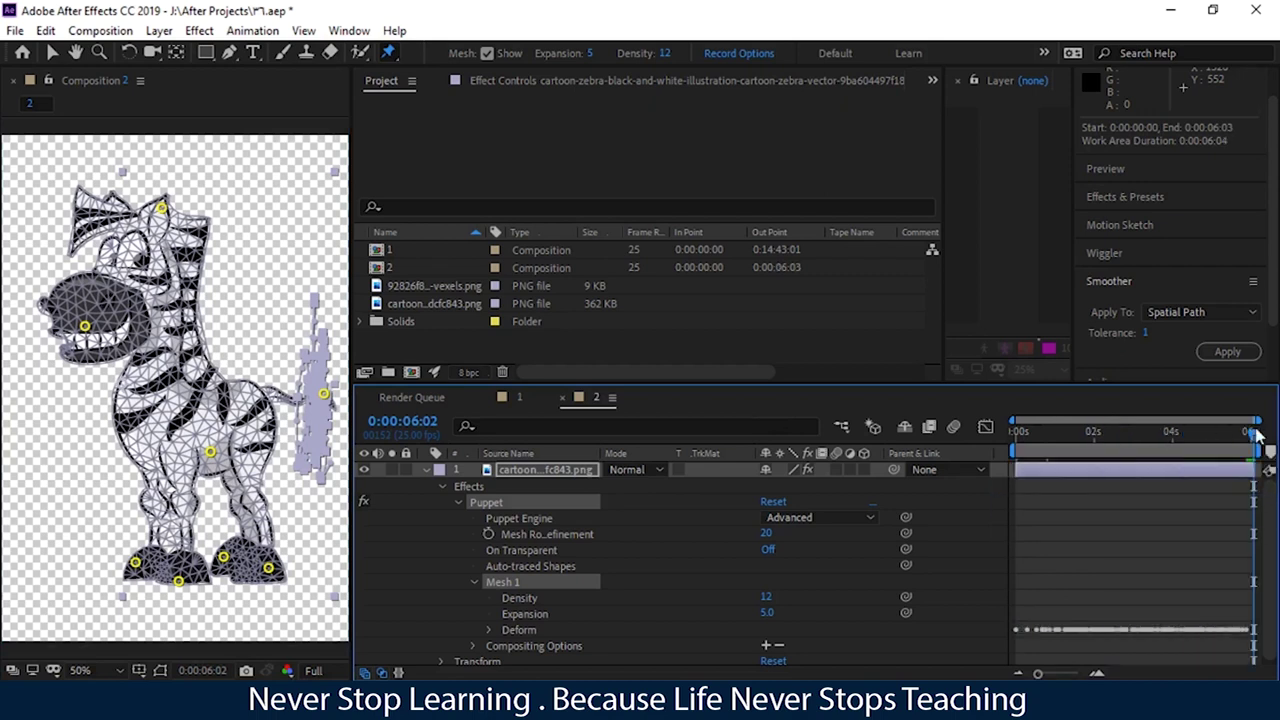
Play the tail animation briefly from the first frame and lower the composition's preview resolution to Third
key(Home)
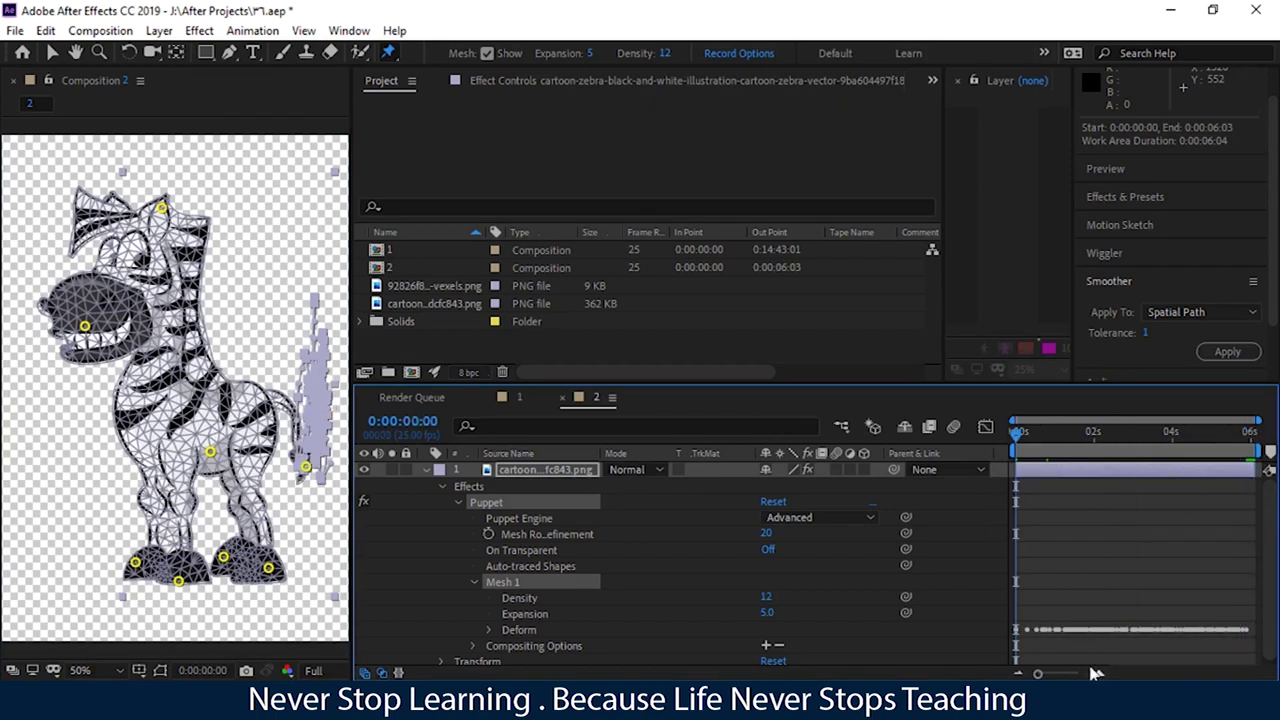
mouse_move(1047, 675)
mouse_down()
mouse_move(1066, 676)
mouse_move(1038, 676)
mouse_up()
key(space)
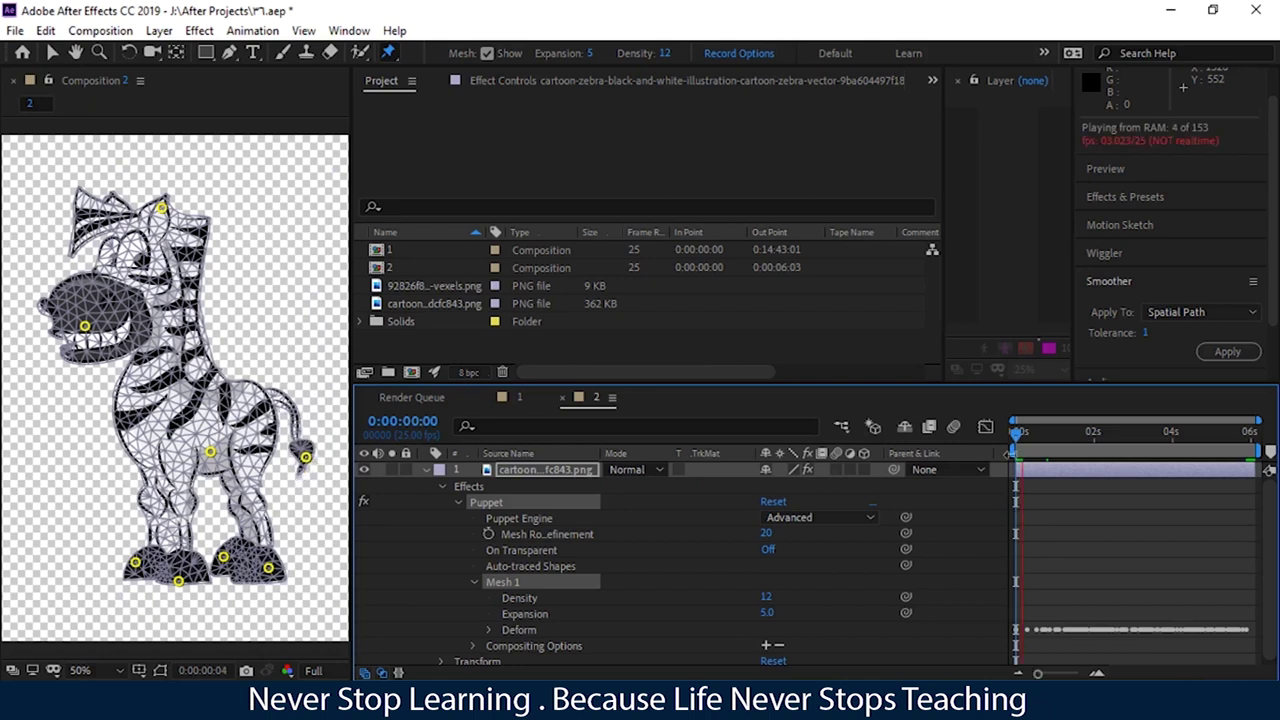
key(space)
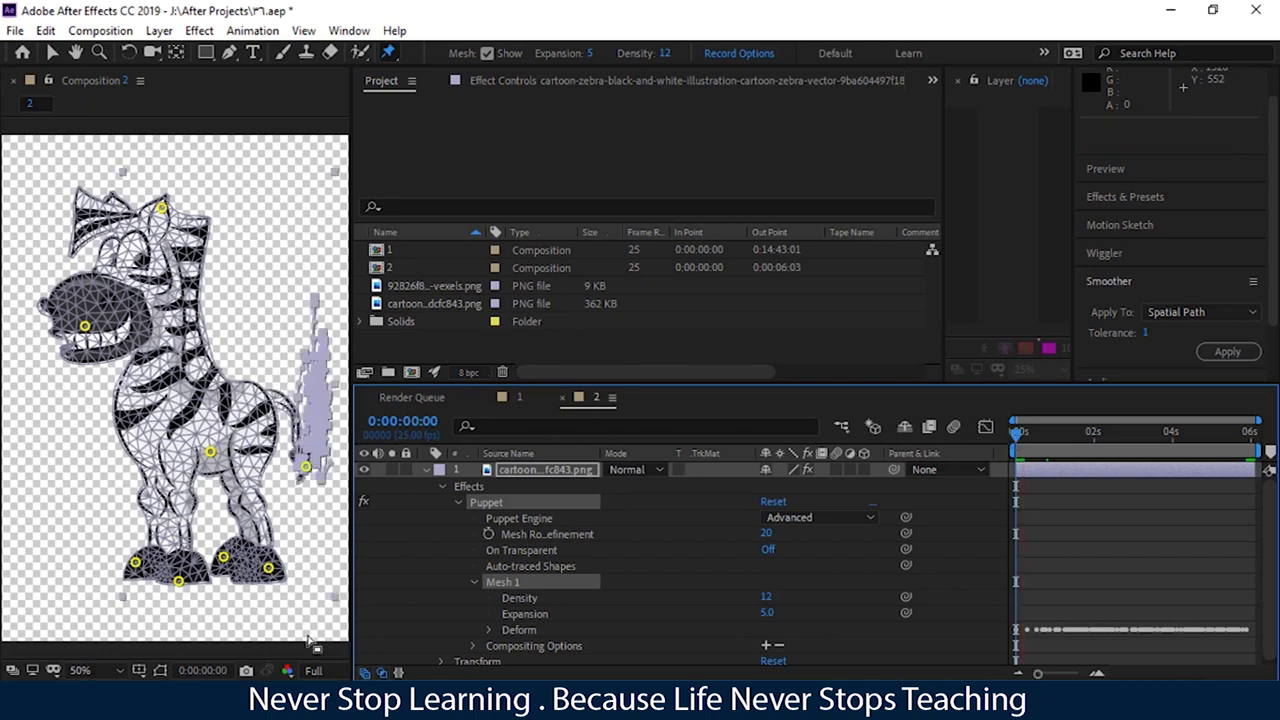
click(313, 670)
click(332, 606)
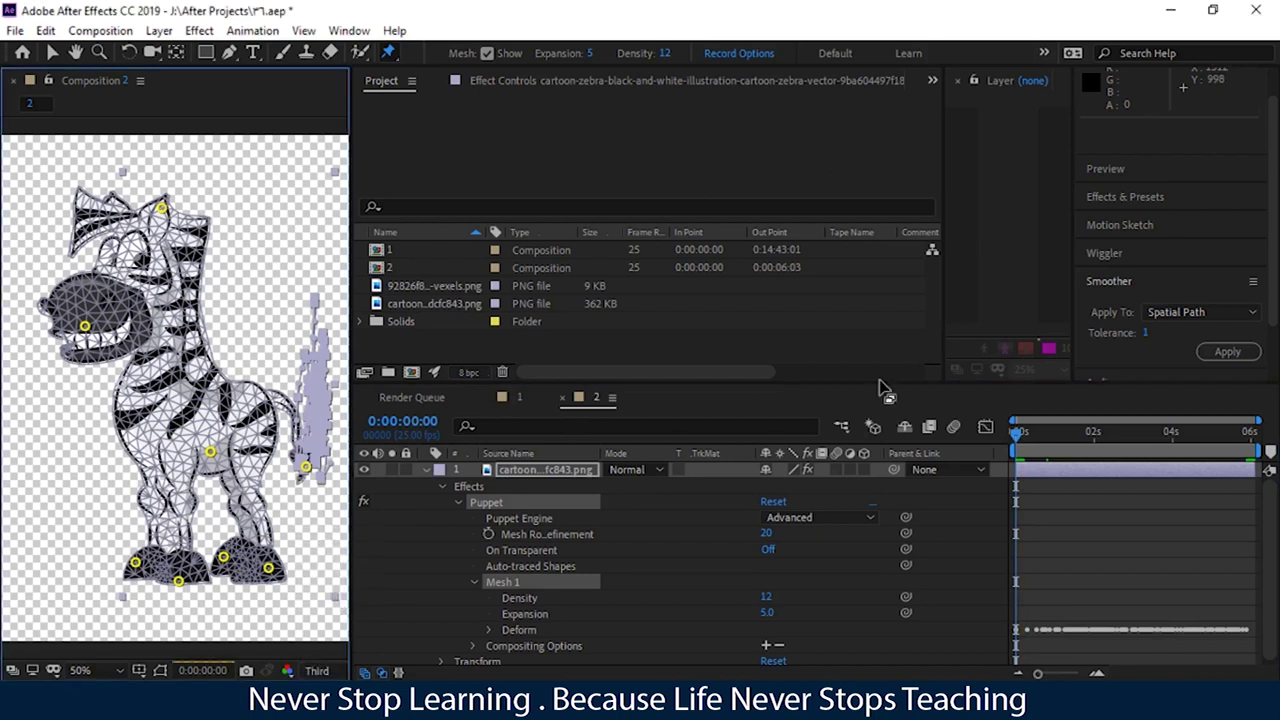
Preview the zebra's tail animation from the start of the composition
key(space)
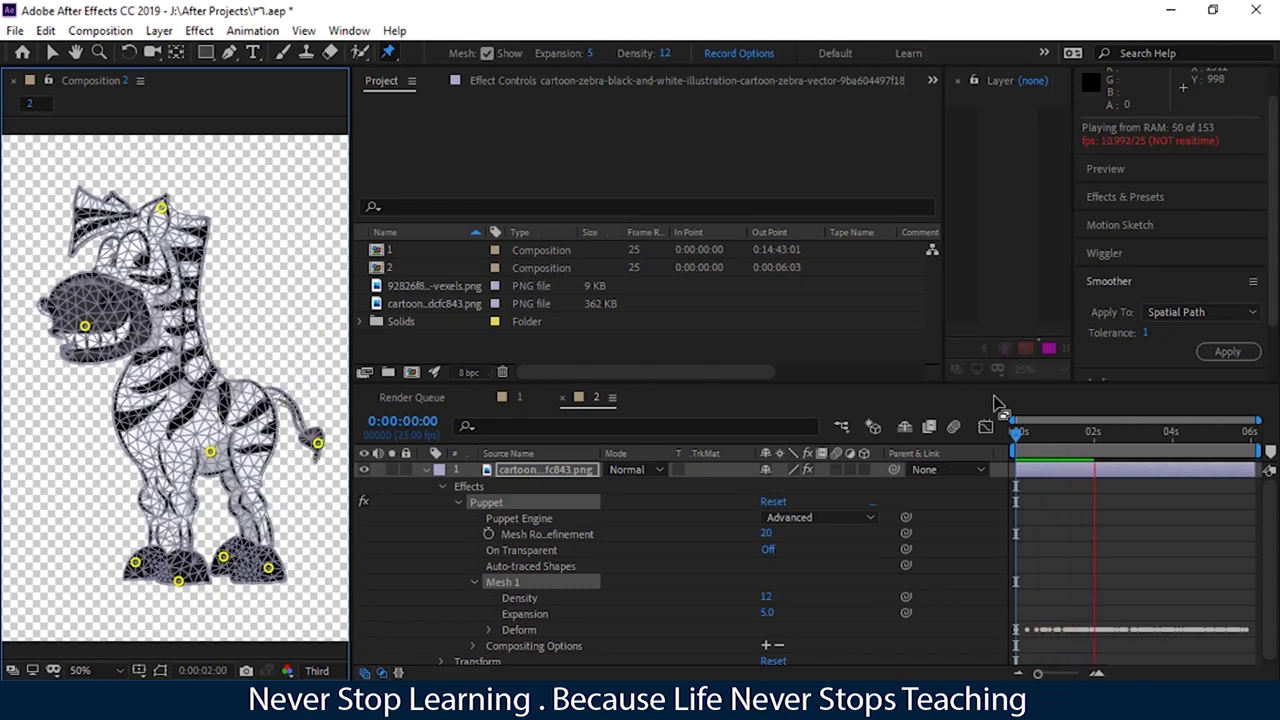
key(space)
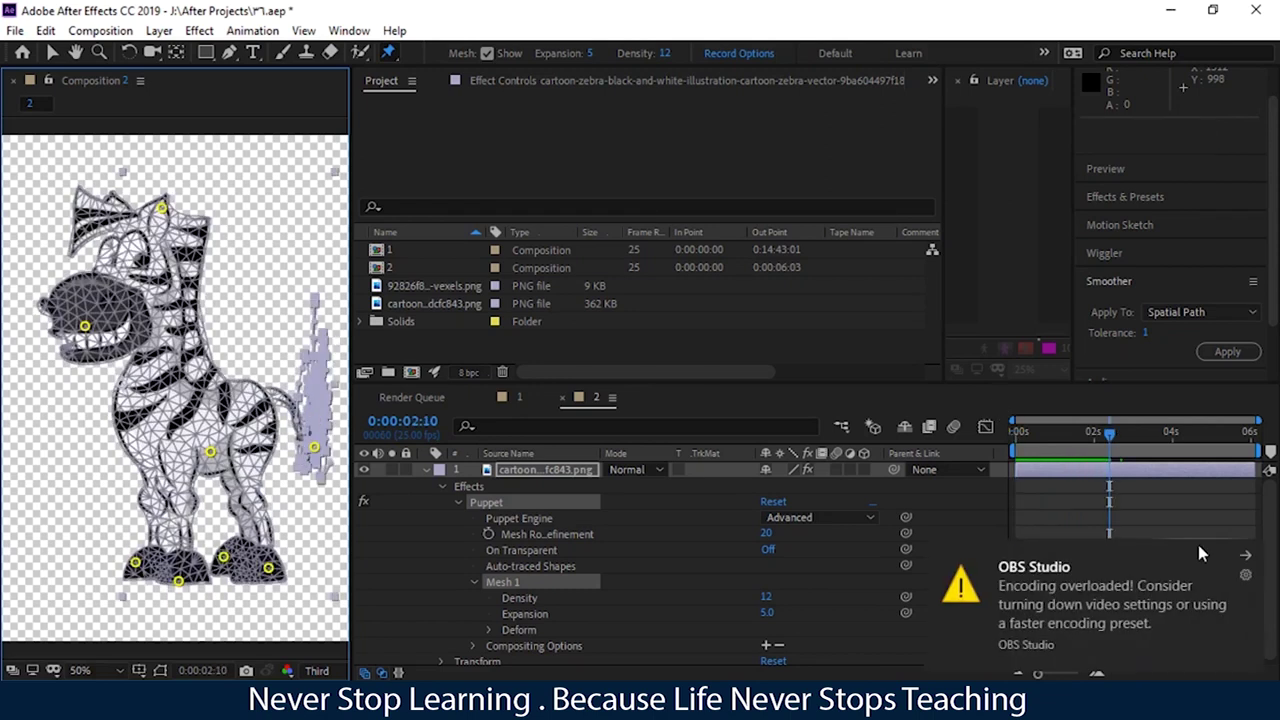
click(1248, 558)
drag(1109, 446, 1006, 448)
key(space)
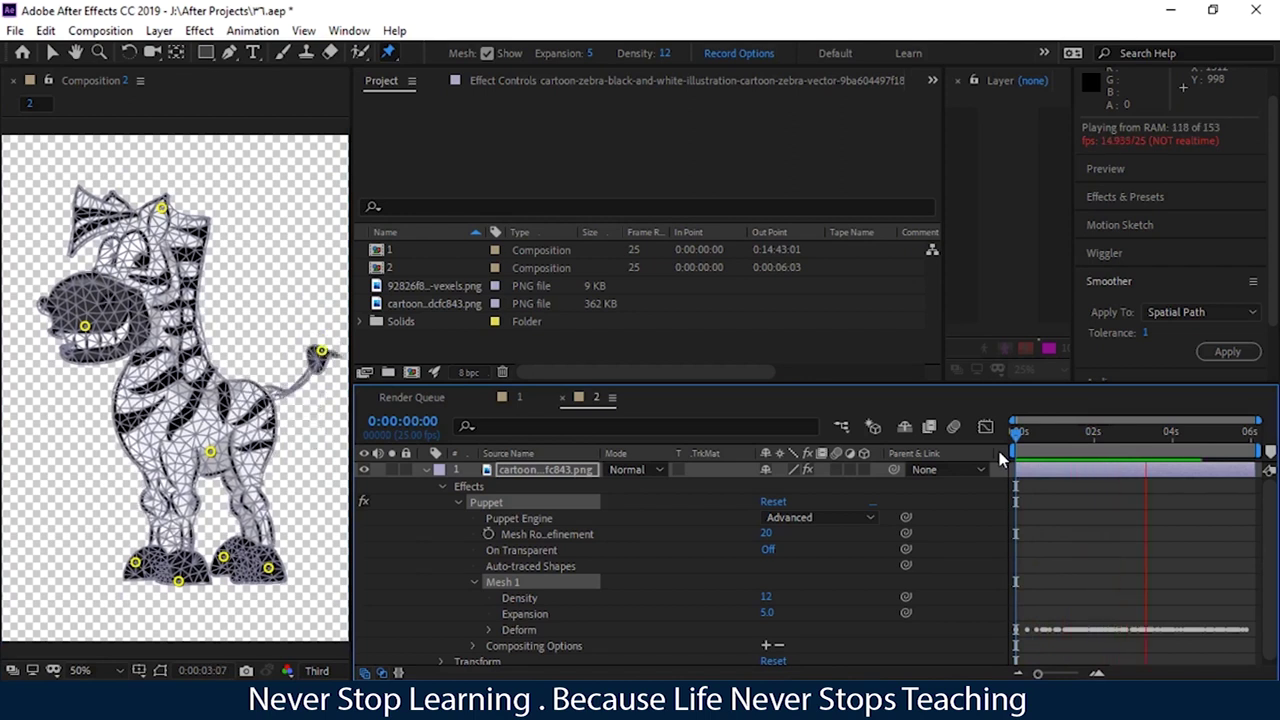
key(space)
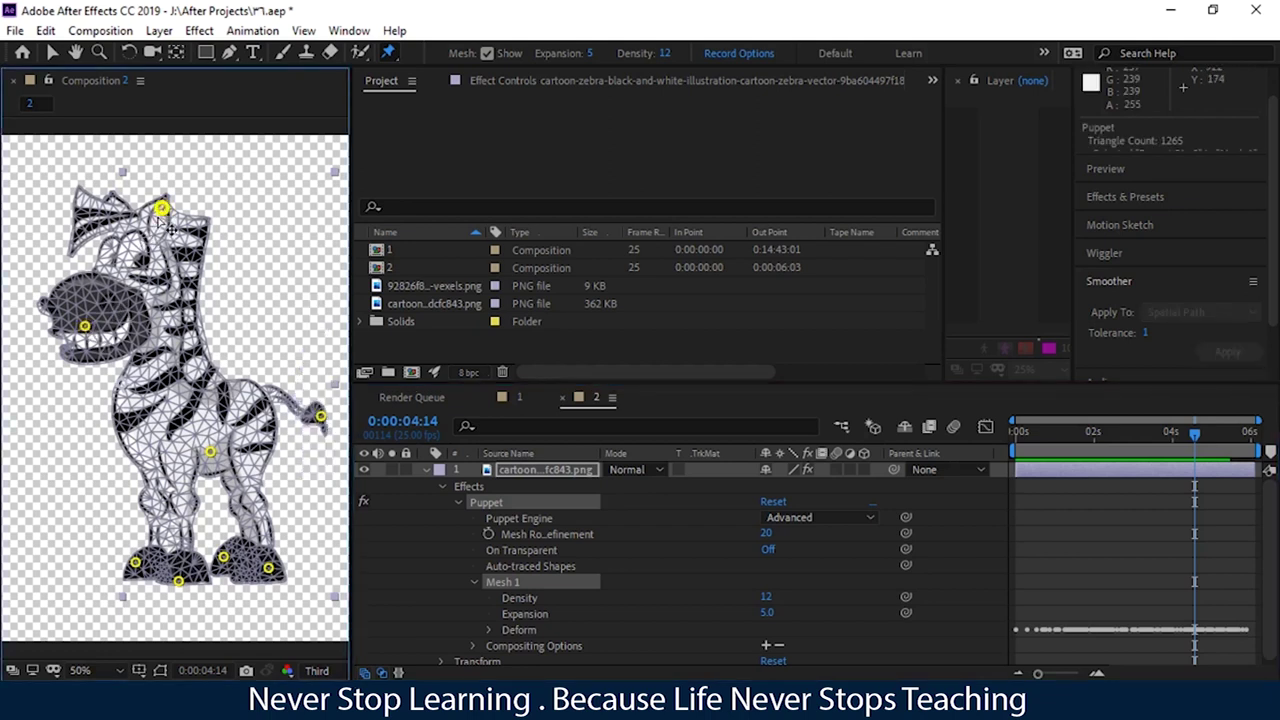
Try to record a motion for the mouth pin starting at 0:00:04:14, and return to the first frame
mouse_move(161, 208)
mouse_down()
mouse_move(128, 204)
mouse_move(237, 211)
mouse_move(214, 204)
mouse_move(256, 222)
mouse_move(200, 195)
mouse_move(162, 207)
mouse_up()
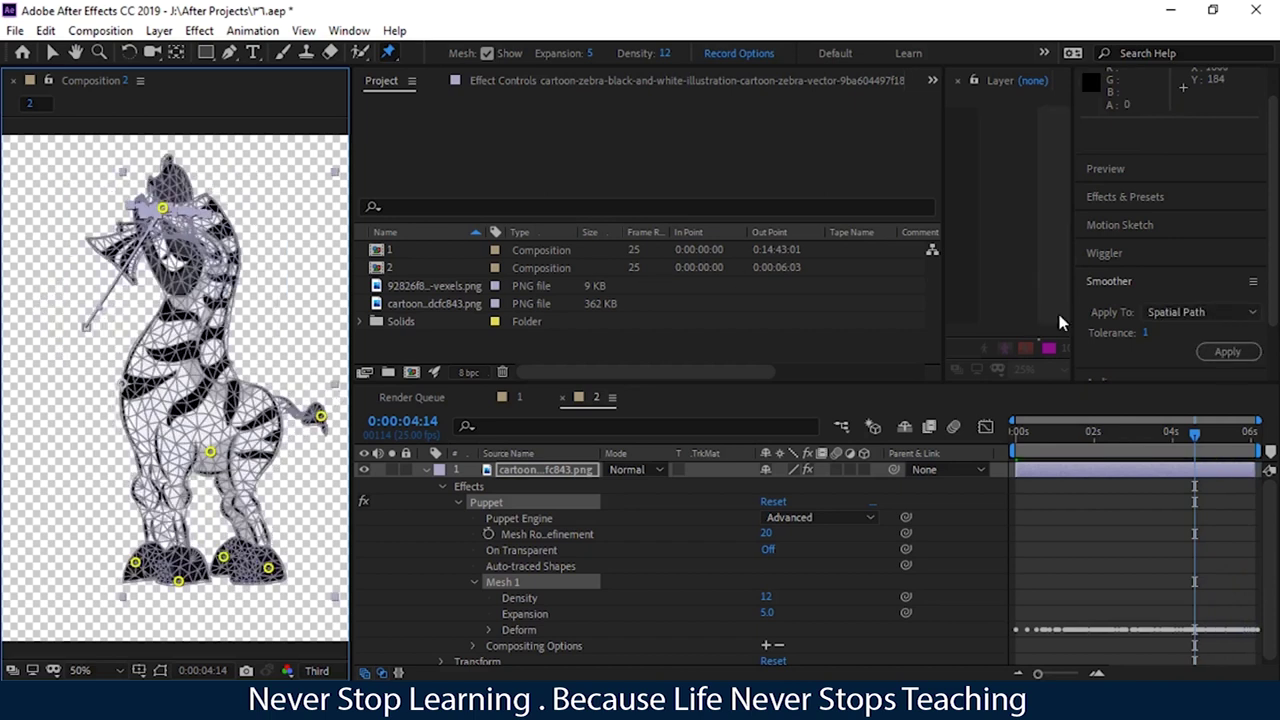
drag(1197, 436, 976, 459)
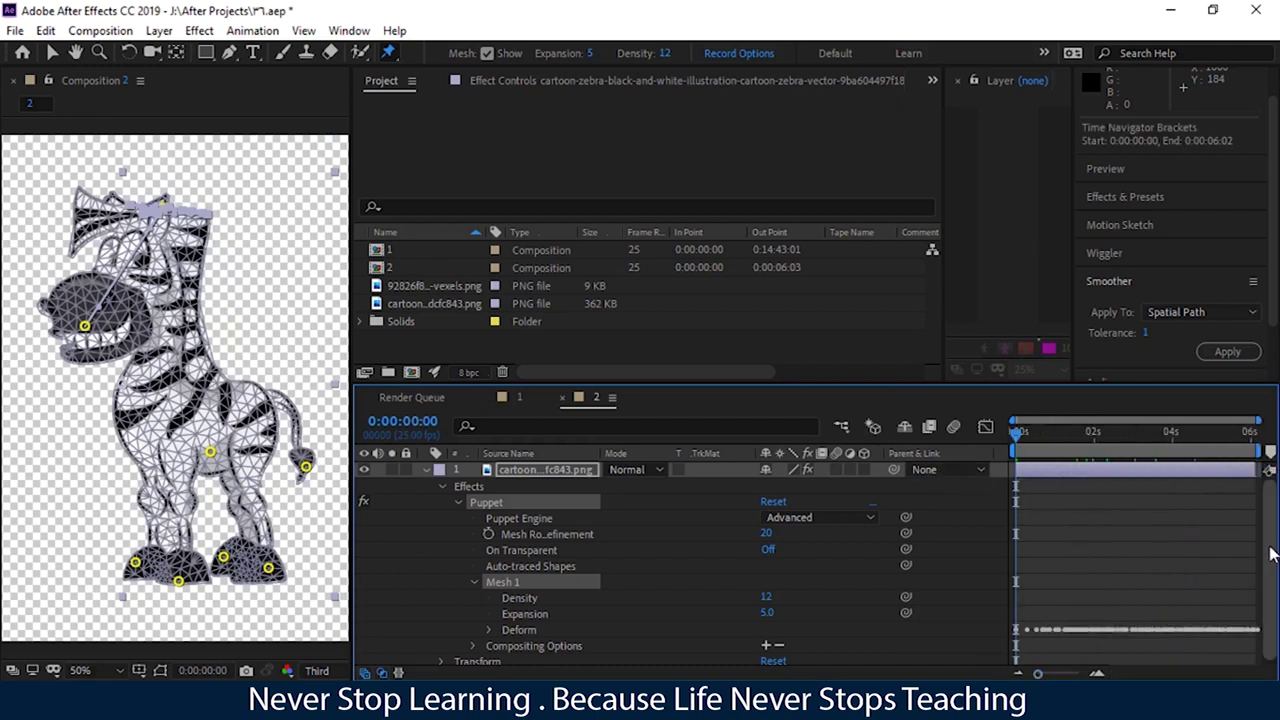
Expand the Deform group of Mesh 1 to examine the pins' keyframes and preview the mouth and tail motion
scroll(1270, 565, down, 1)
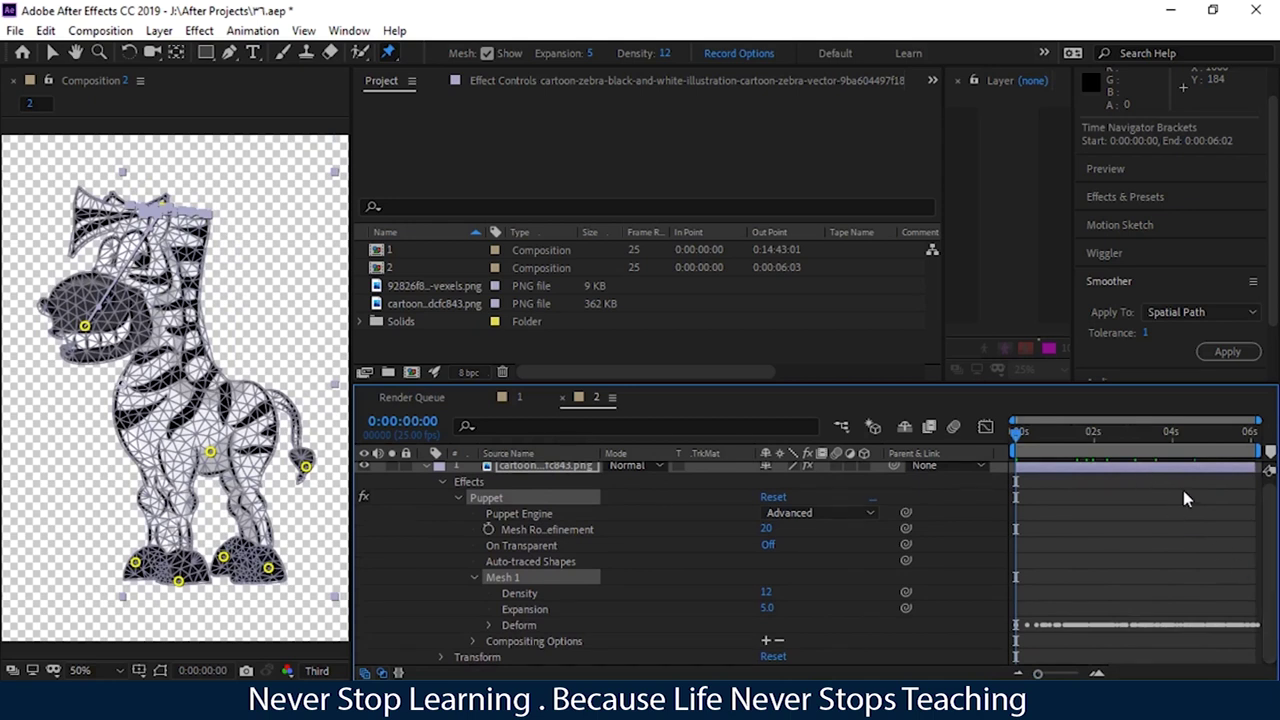
click(475, 577)
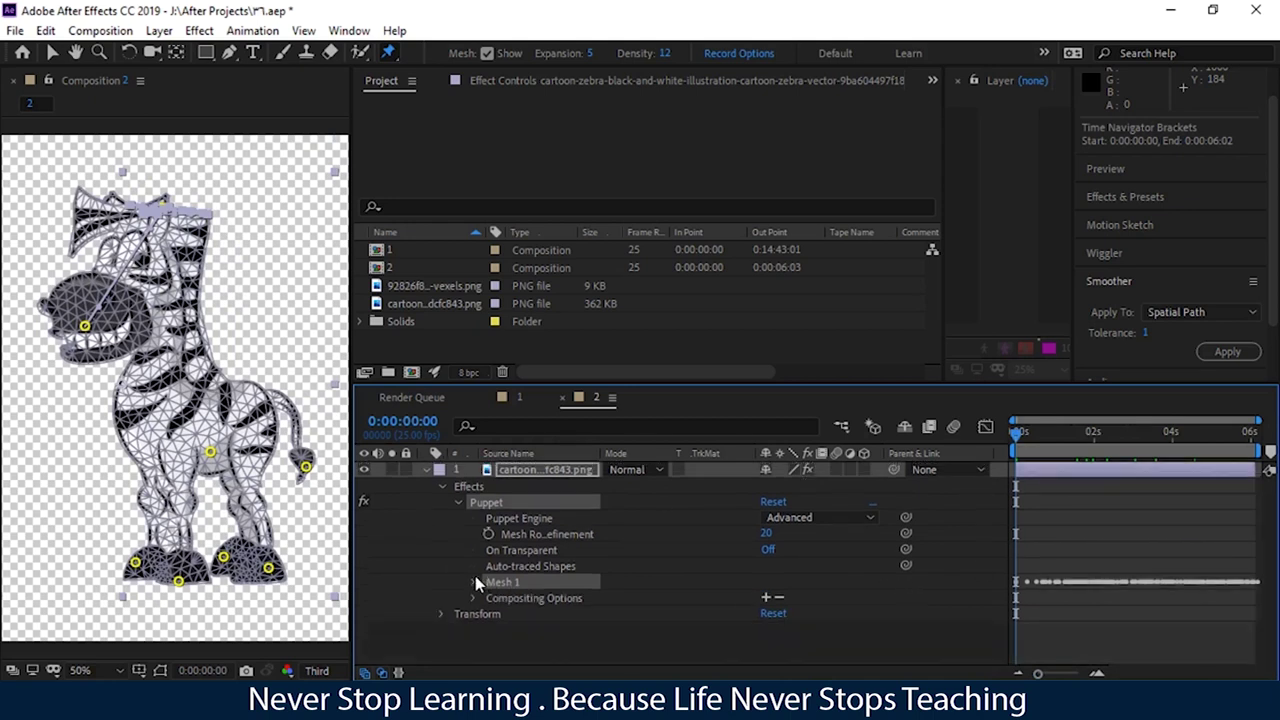
click(475, 580)
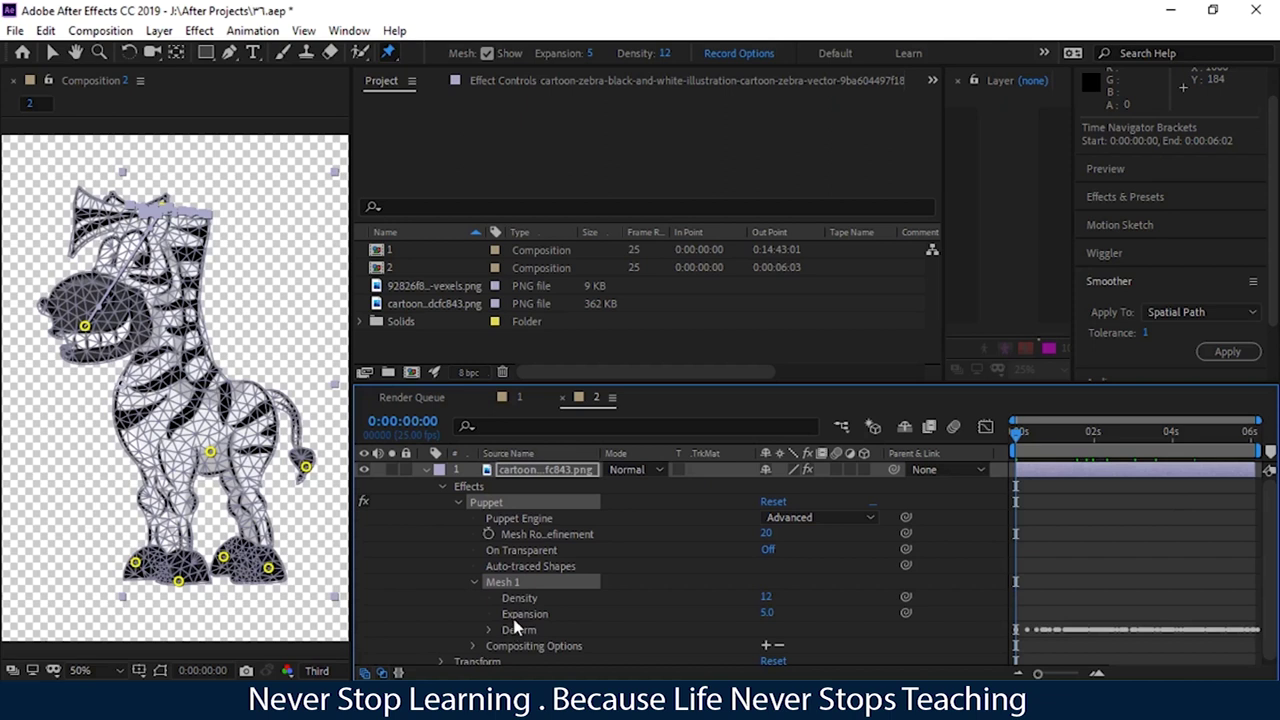
click(490, 630)
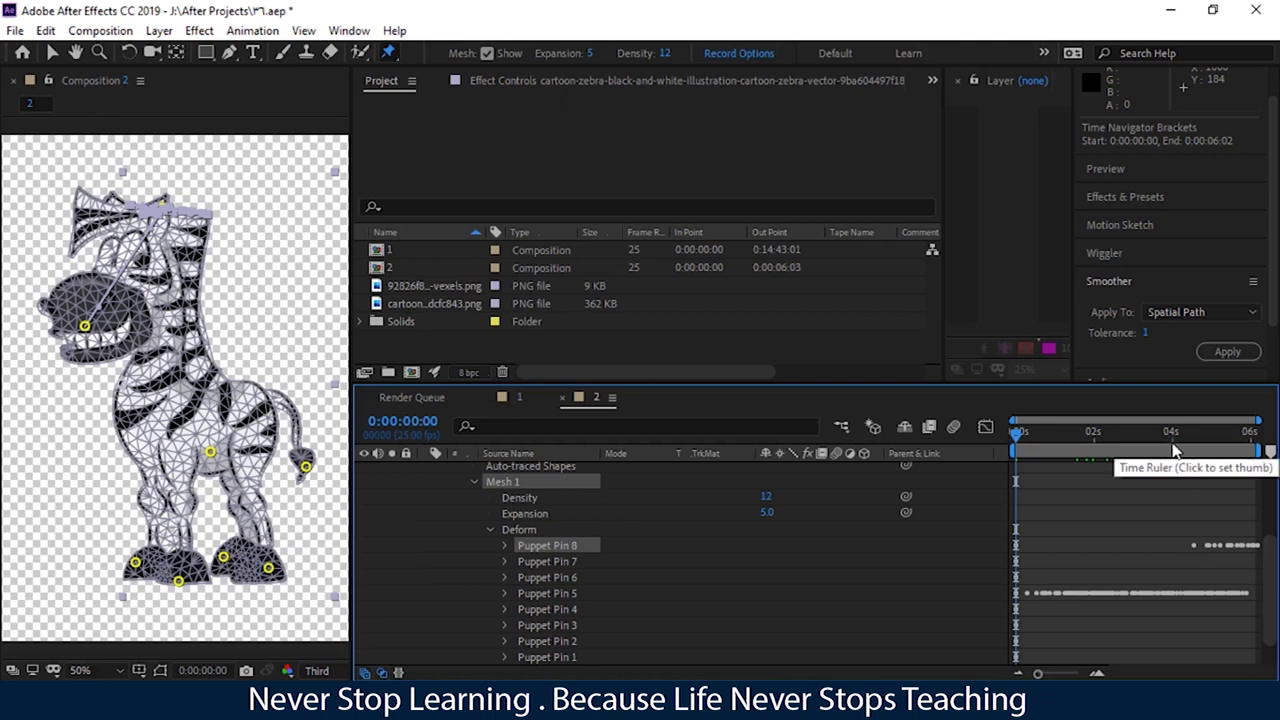
key(space)
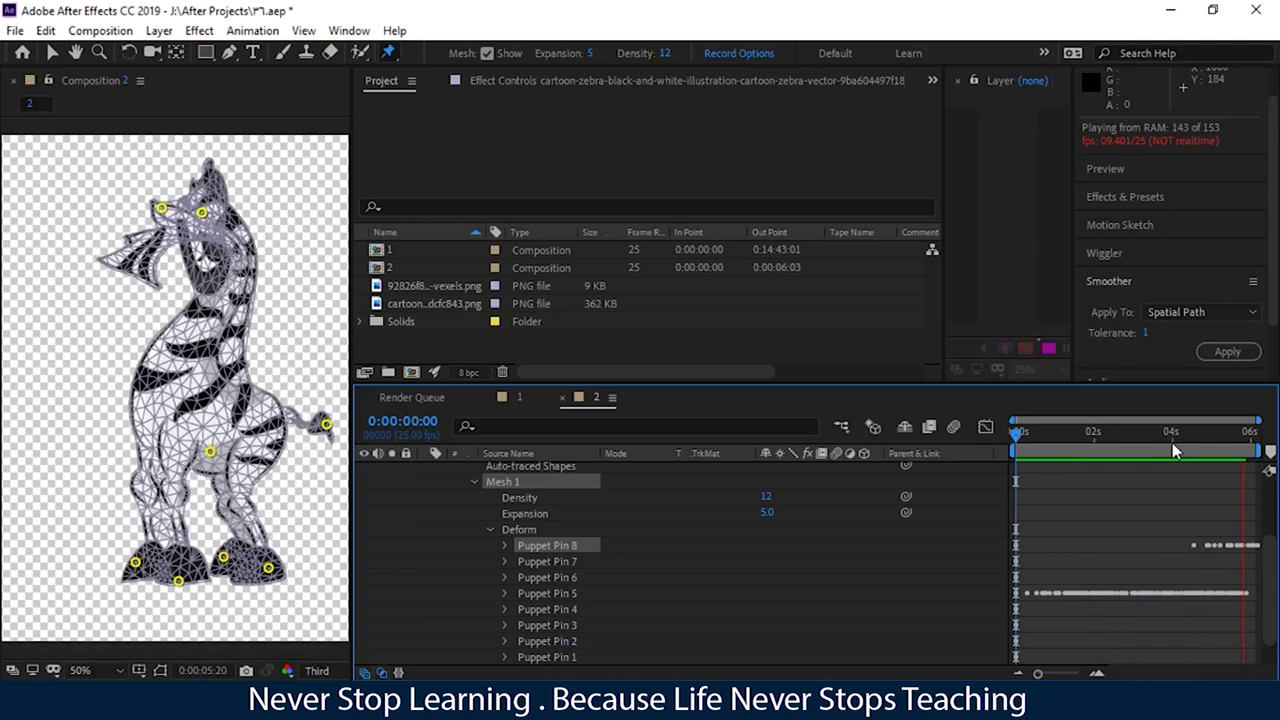
key(space)
key(Home)
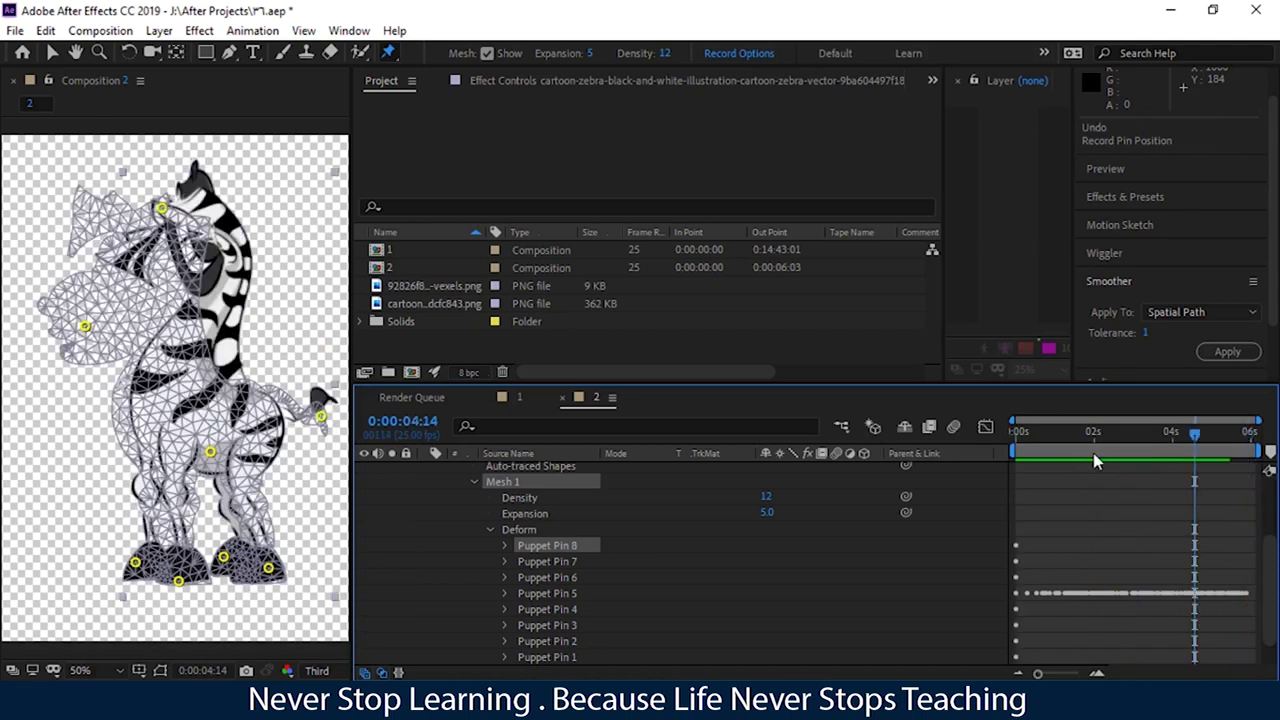
Undo the mouth pin's recorded motion and record a swaying motion for the belly pin starting at 0:00:00:00
key(ctrl+z)
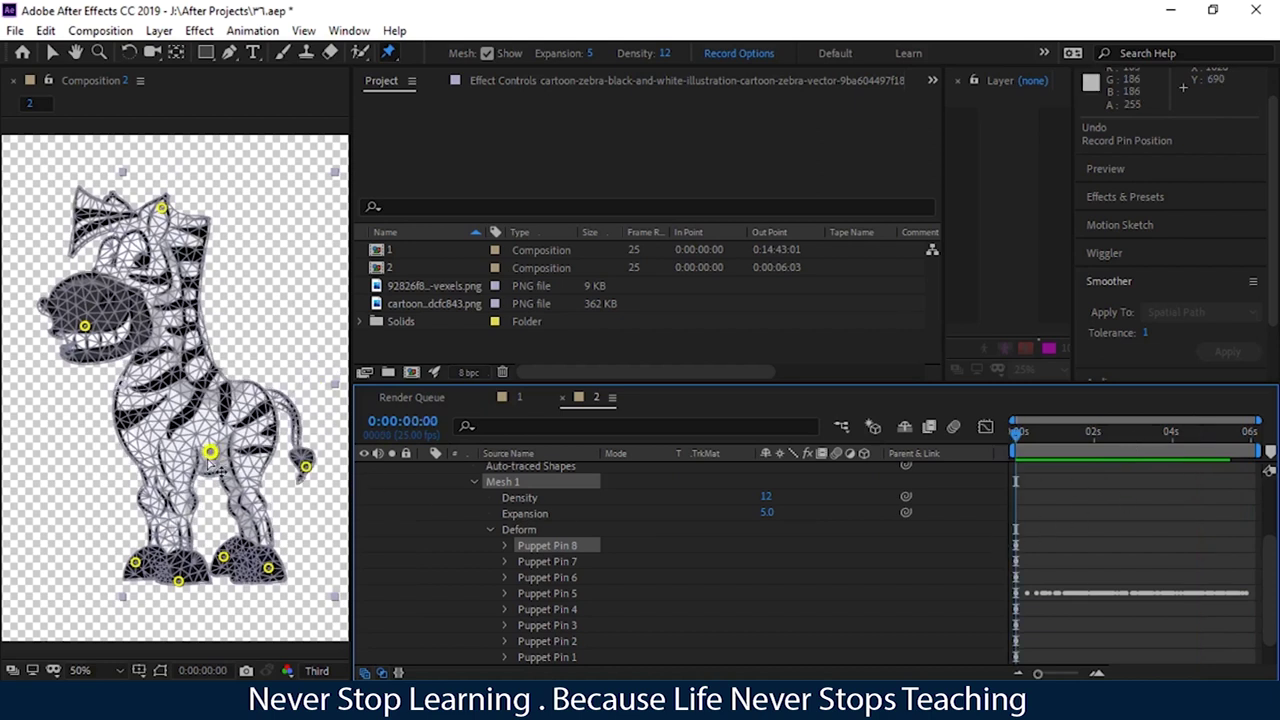
click(210, 453)
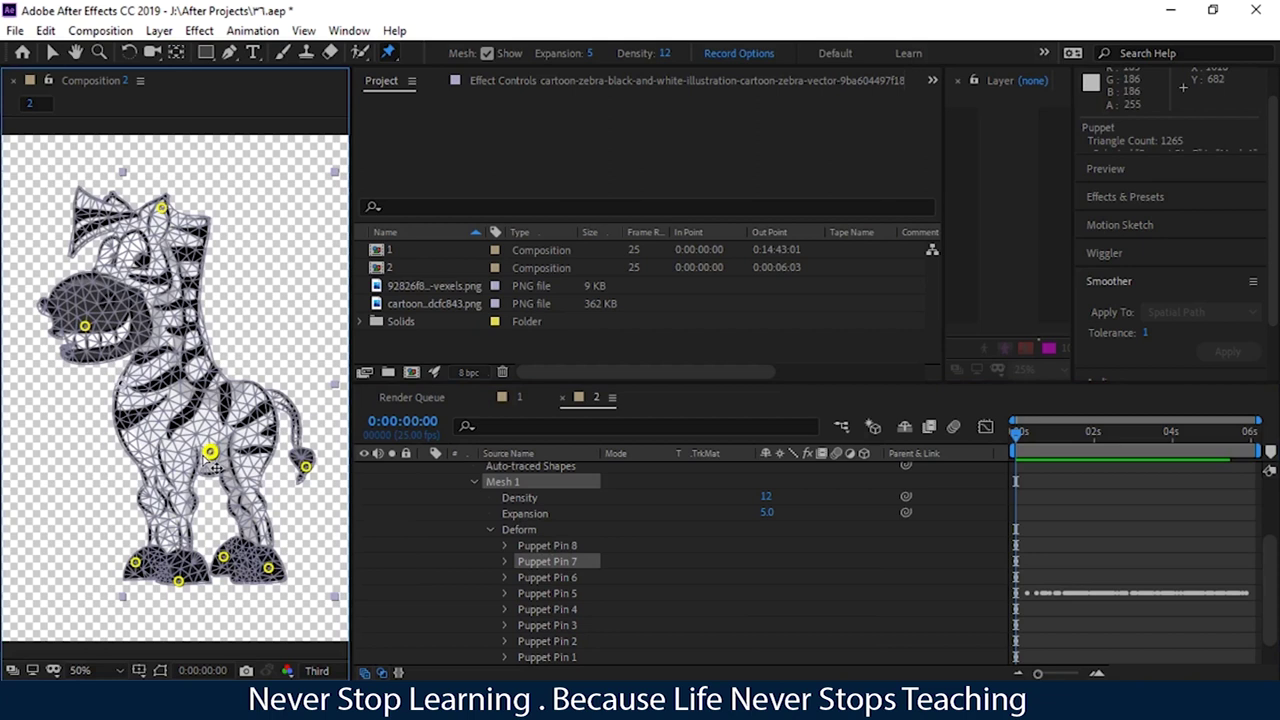
mouse_move(210, 455)
mouse_down()
mouse_move(229, 431)
mouse_move(212, 451)
mouse_move(206, 427)
mouse_move(204, 454)
mouse_move(199, 422)
mouse_move(203, 452)
mouse_move(231, 430)
mouse_move(245, 437)
mouse_move(201, 443)
mouse_move(272, 447)
mouse_move(223, 433)
mouse_move(211, 453)
mouse_move(164, 435)
mouse_move(227, 450)
mouse_move(243, 439)
mouse_move(227, 437)
mouse_move(208, 464)
mouse_move(181, 452)
mouse_move(241, 464)
mouse_move(192, 438)
mouse_move(244, 443)
mouse_move(203, 448)
mouse_up()
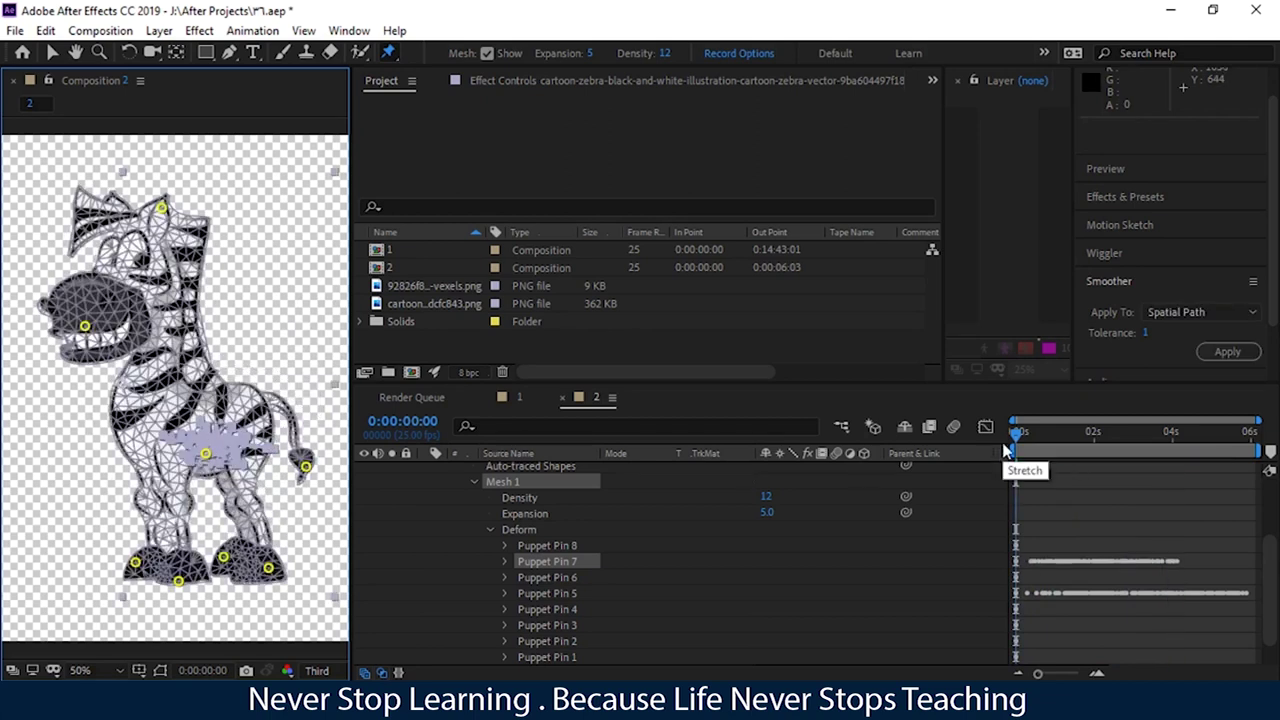
Preview the combined belly and tail animation from the first frame and return to the start
key(space)
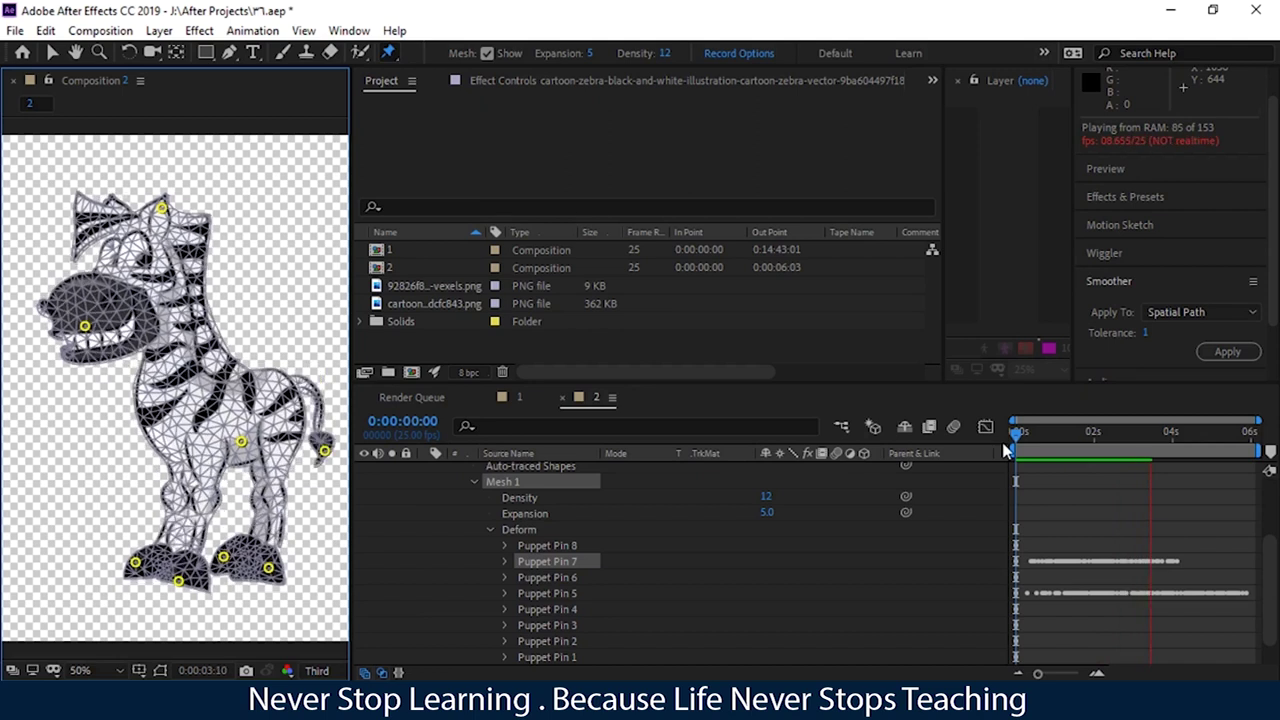
click(1169, 431)
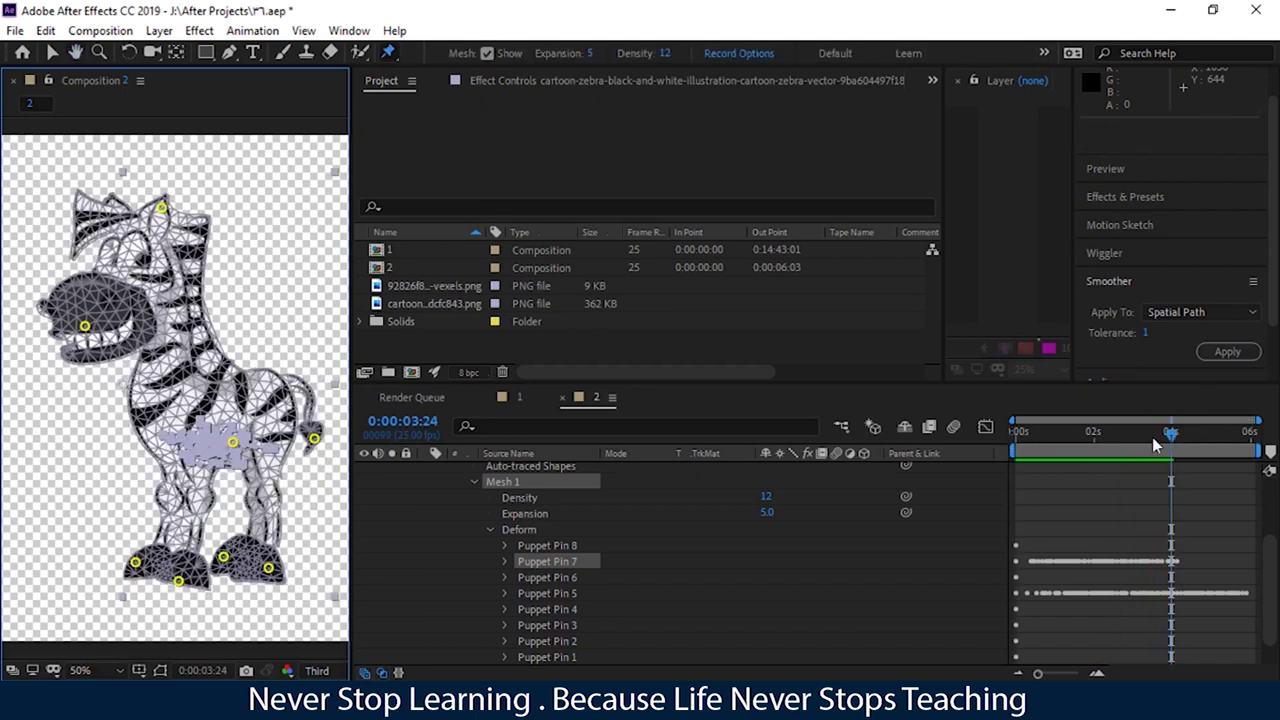
key(Home)
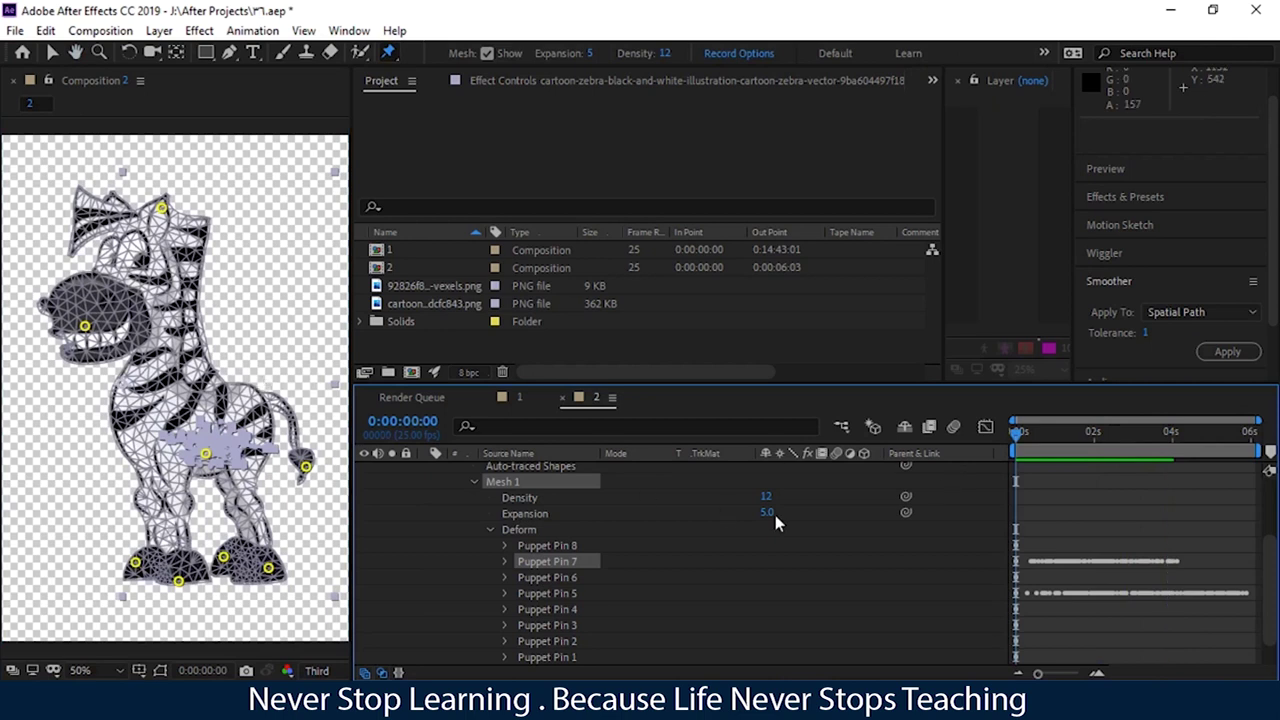
key(space)
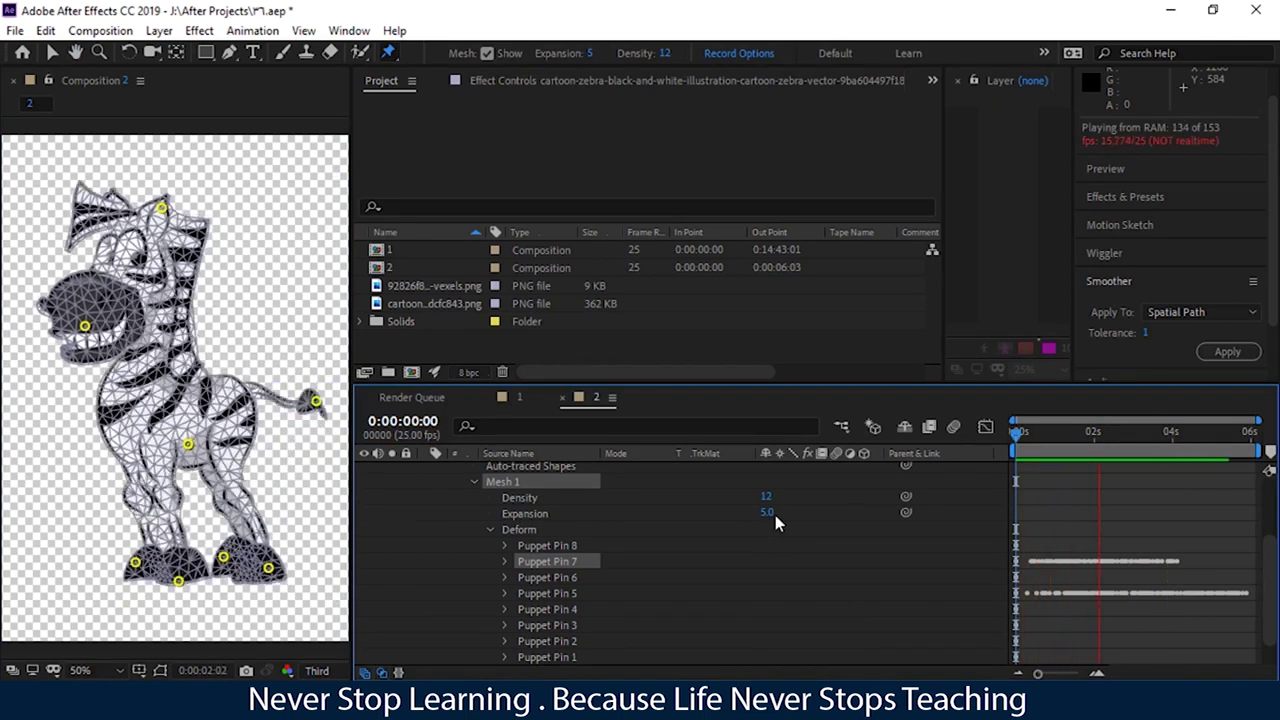
key(space)
drag(1140, 450, 995, 452)
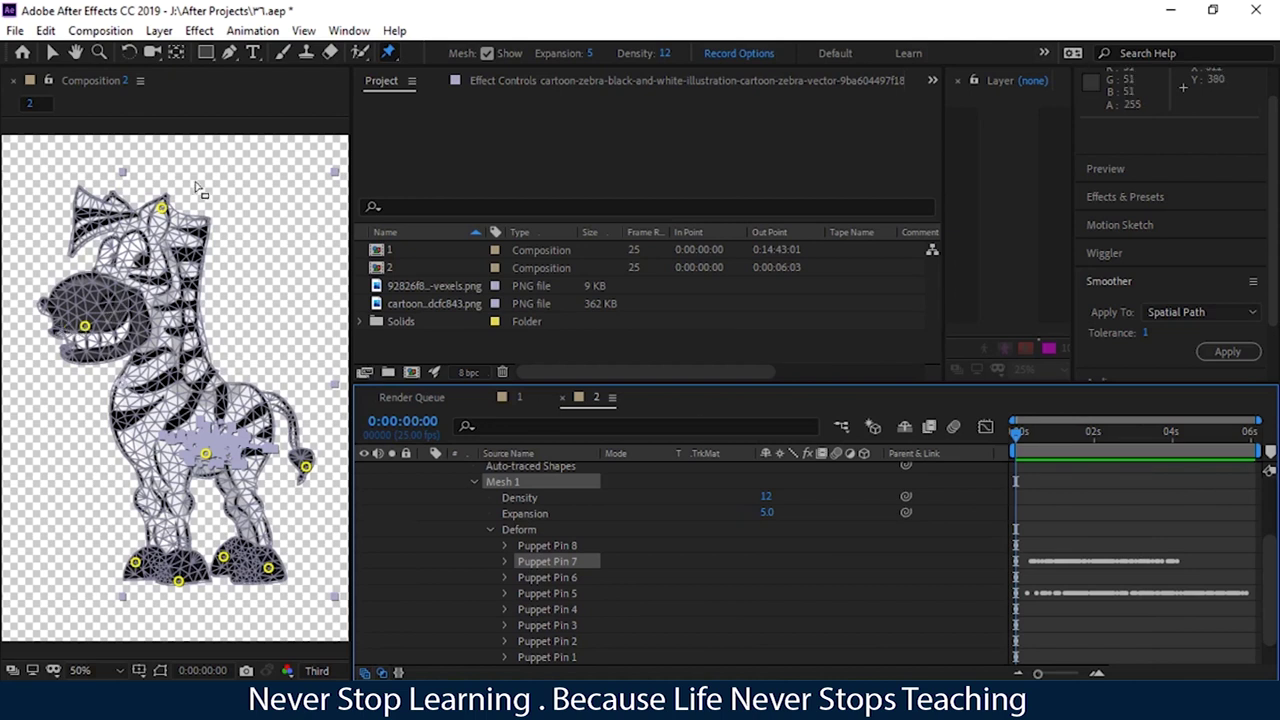
Record a back-and-forth motion for the ear pin from 0:00:00:00 and preview it together with the belly and tail motion
mouse_move(162, 207)
mouse_down()
mouse_move(223, 180)
mouse_move(176, 208)
mouse_move(214, 164)
mouse_move(150, 250)
mouse_move(182, 204)
mouse_move(153, 238)
mouse_up()
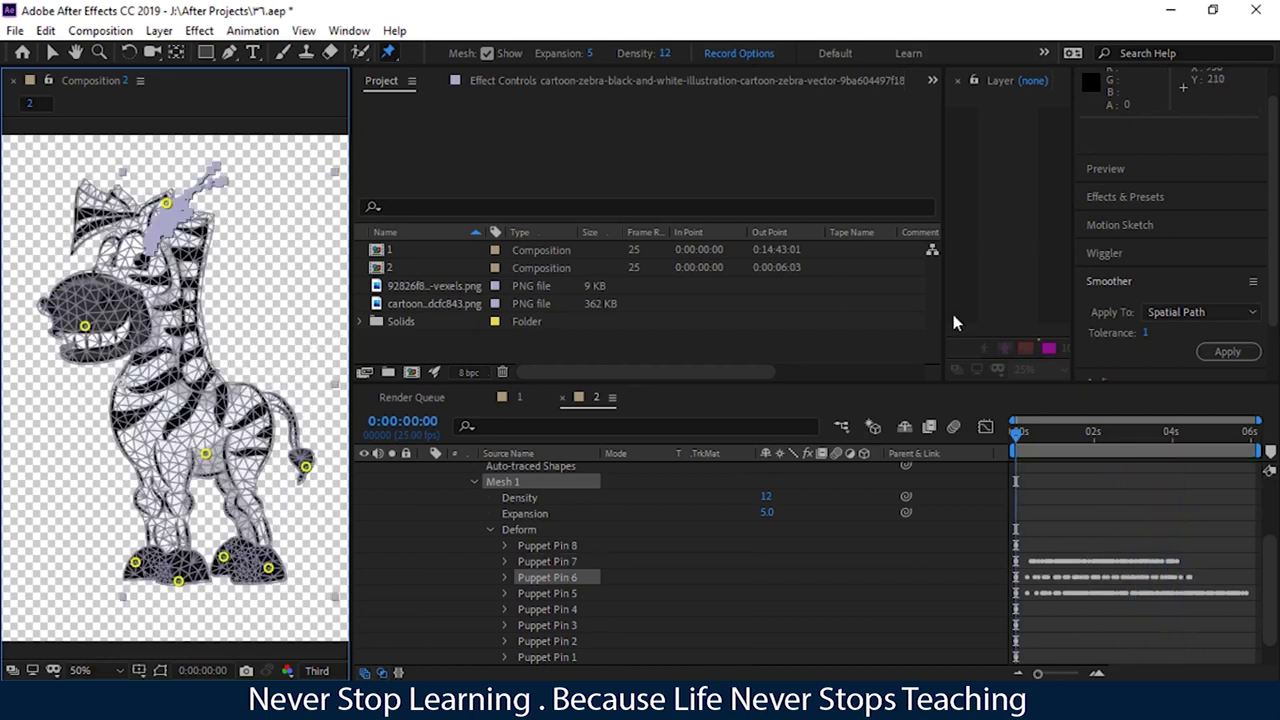
click(1016, 440)
key(space)
key(space)
key(space)
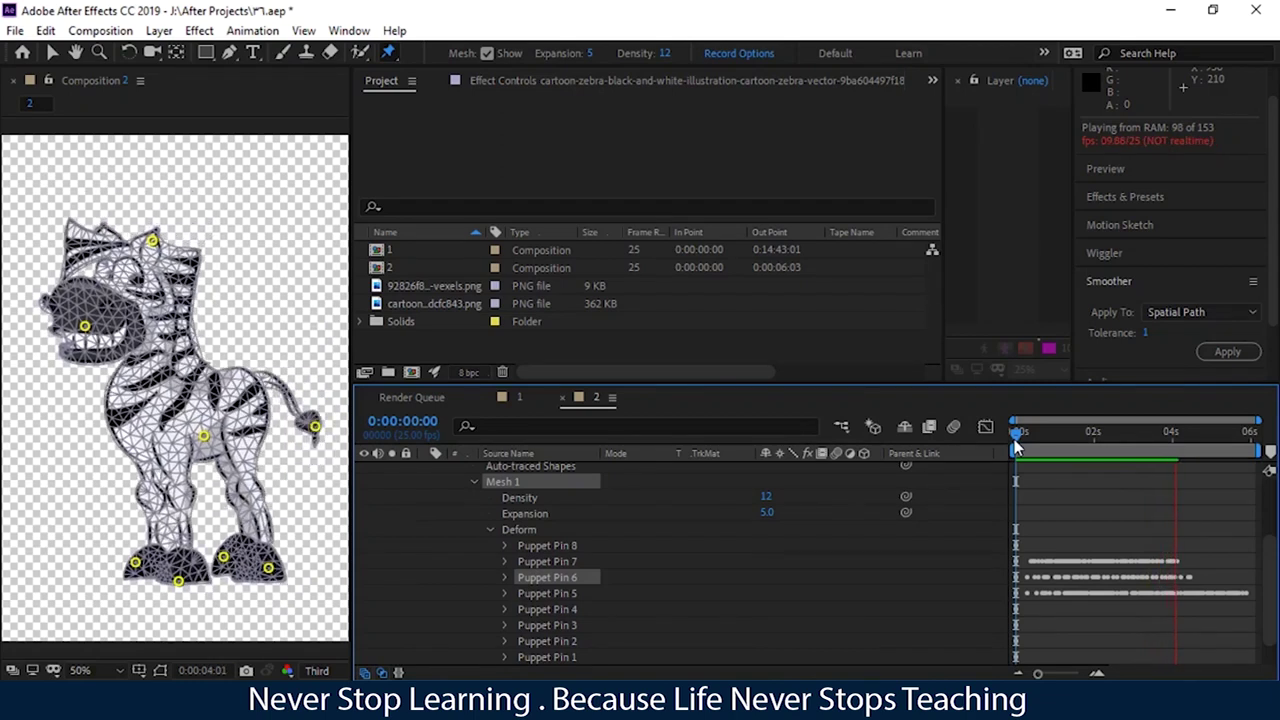
key(space)
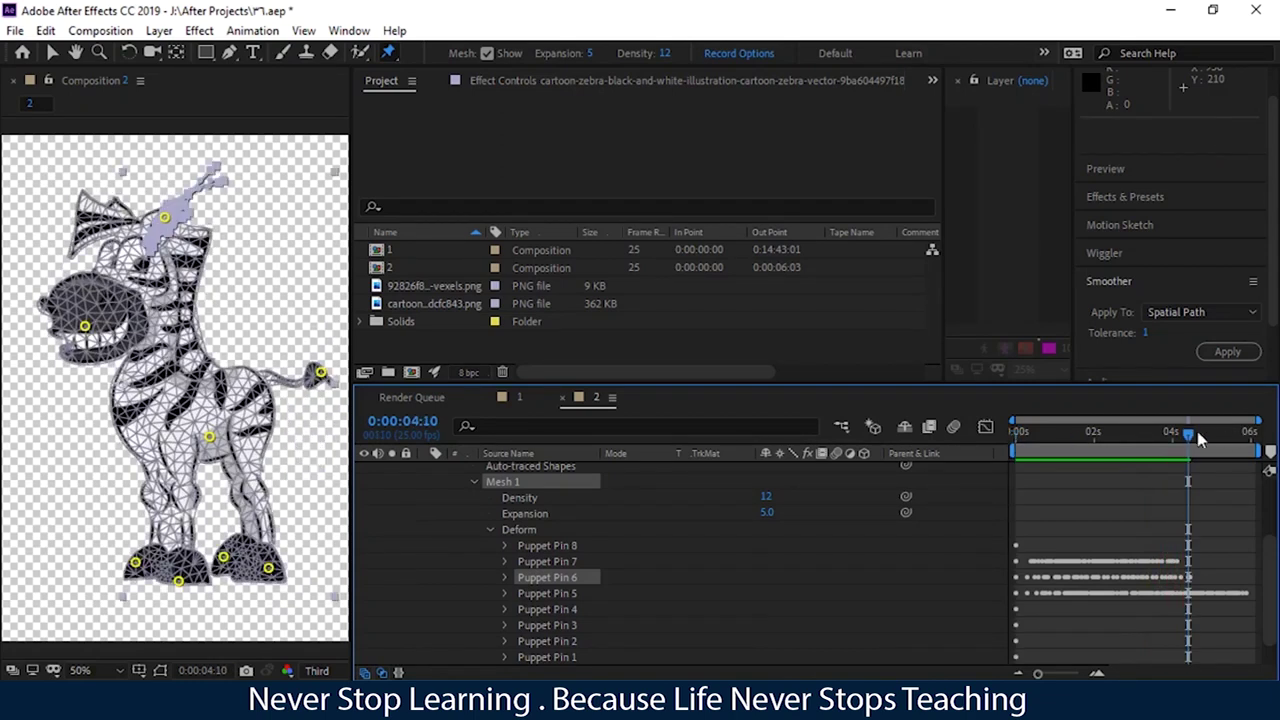
click(1042, 439)
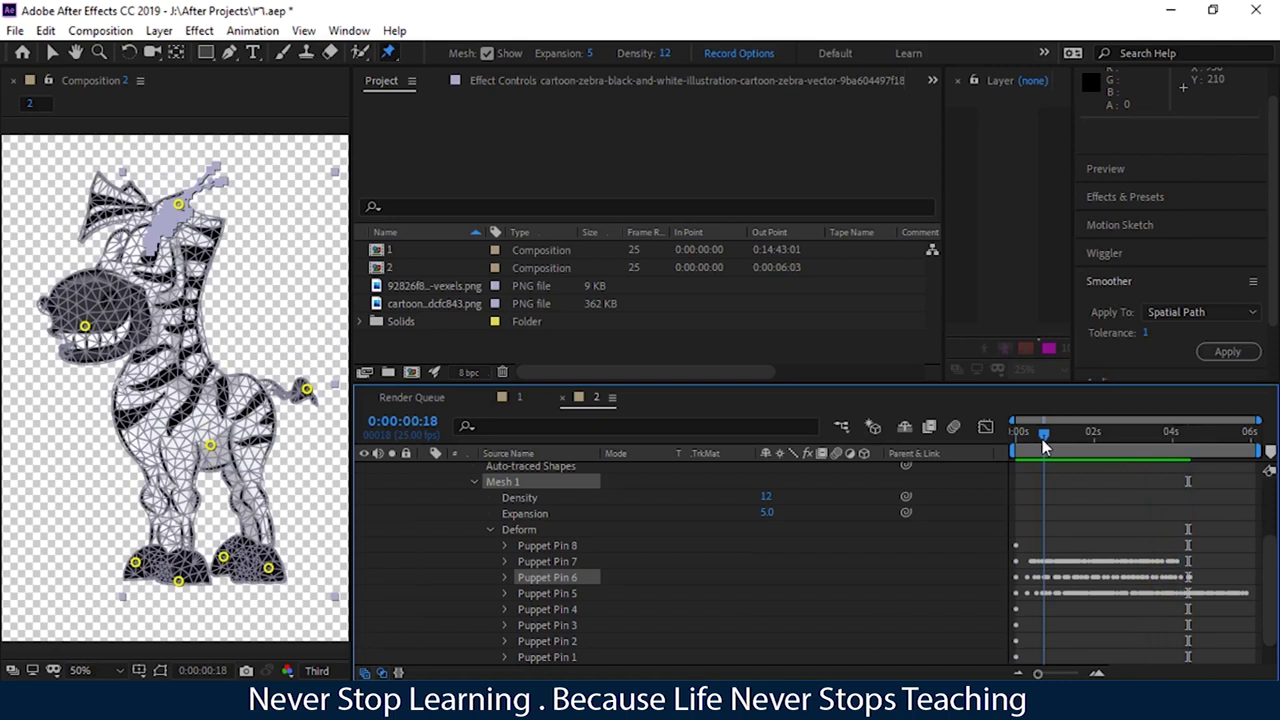
drag(1042, 439, 1016, 440)
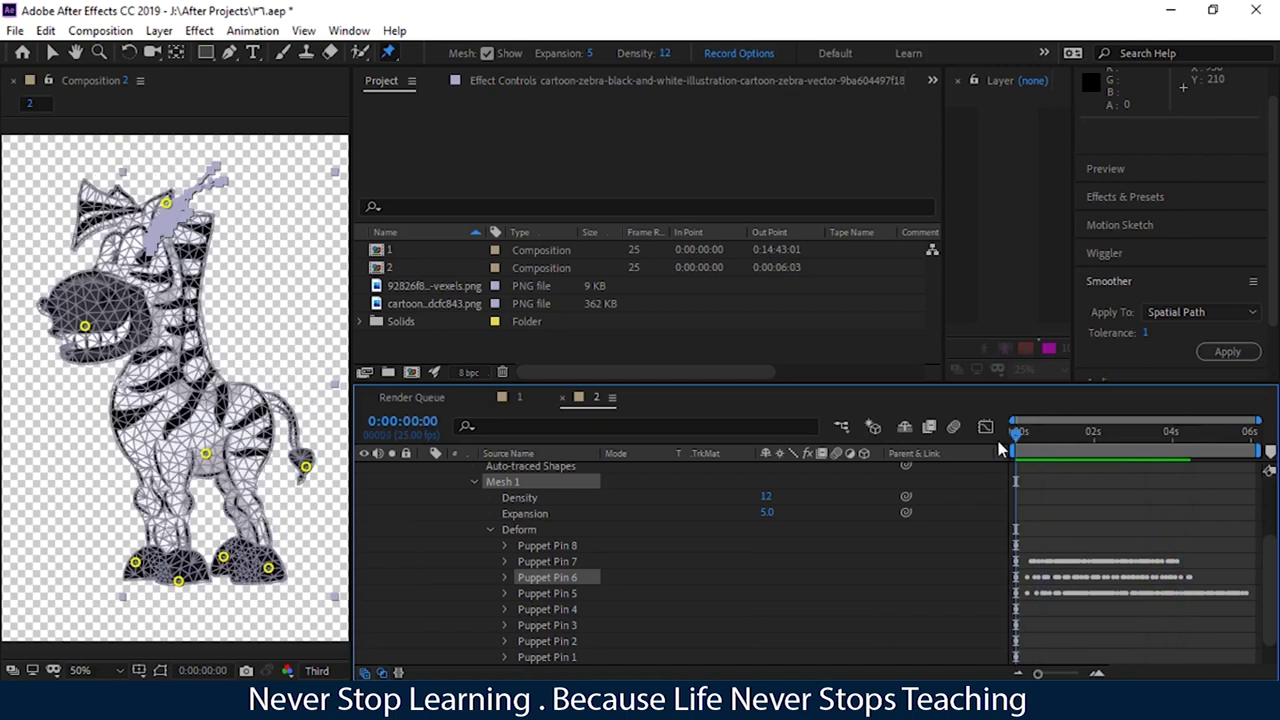
click(474, 481)
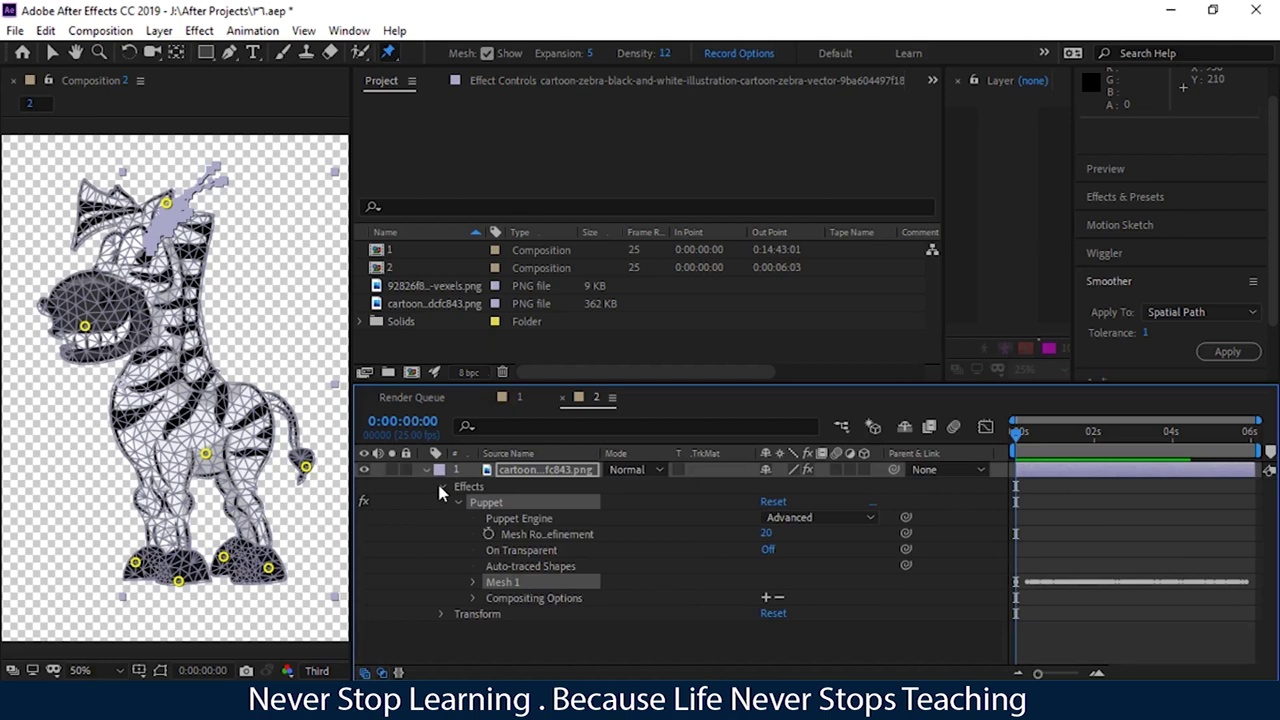
click(474, 582)
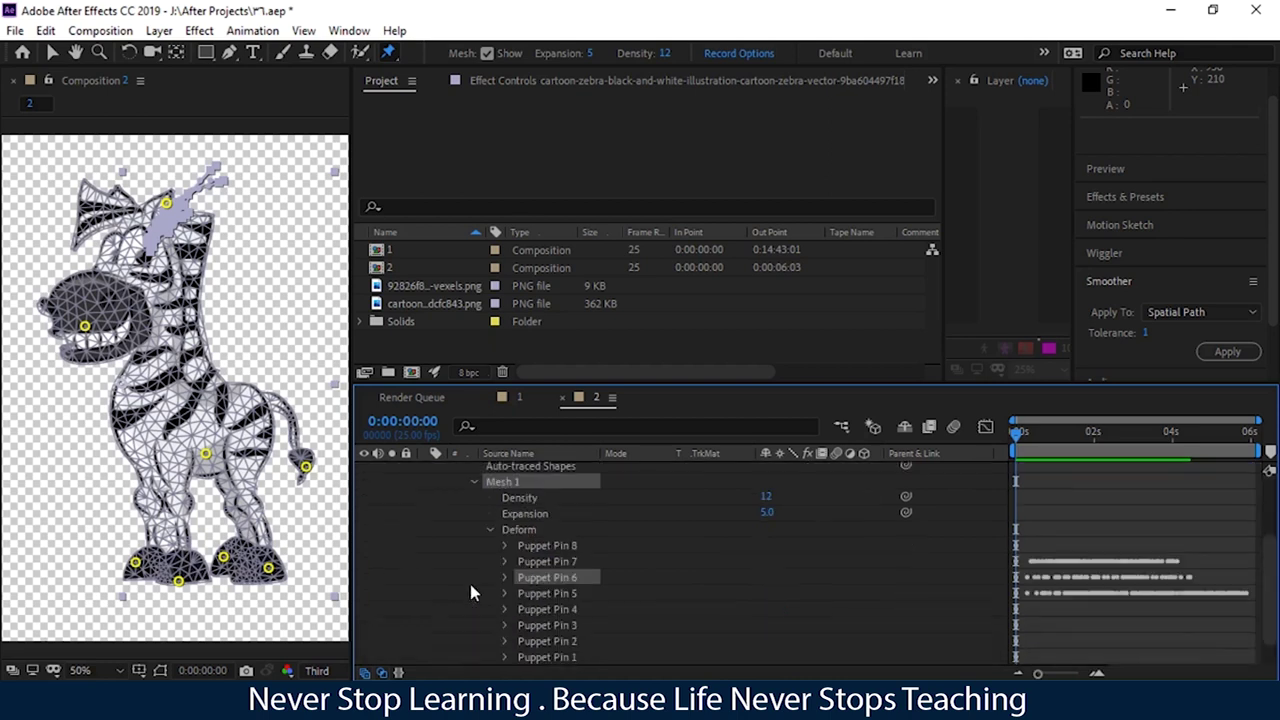
Check the puppet record options and select all Position keyframes of Puppet Pin 6
click(729, 57)
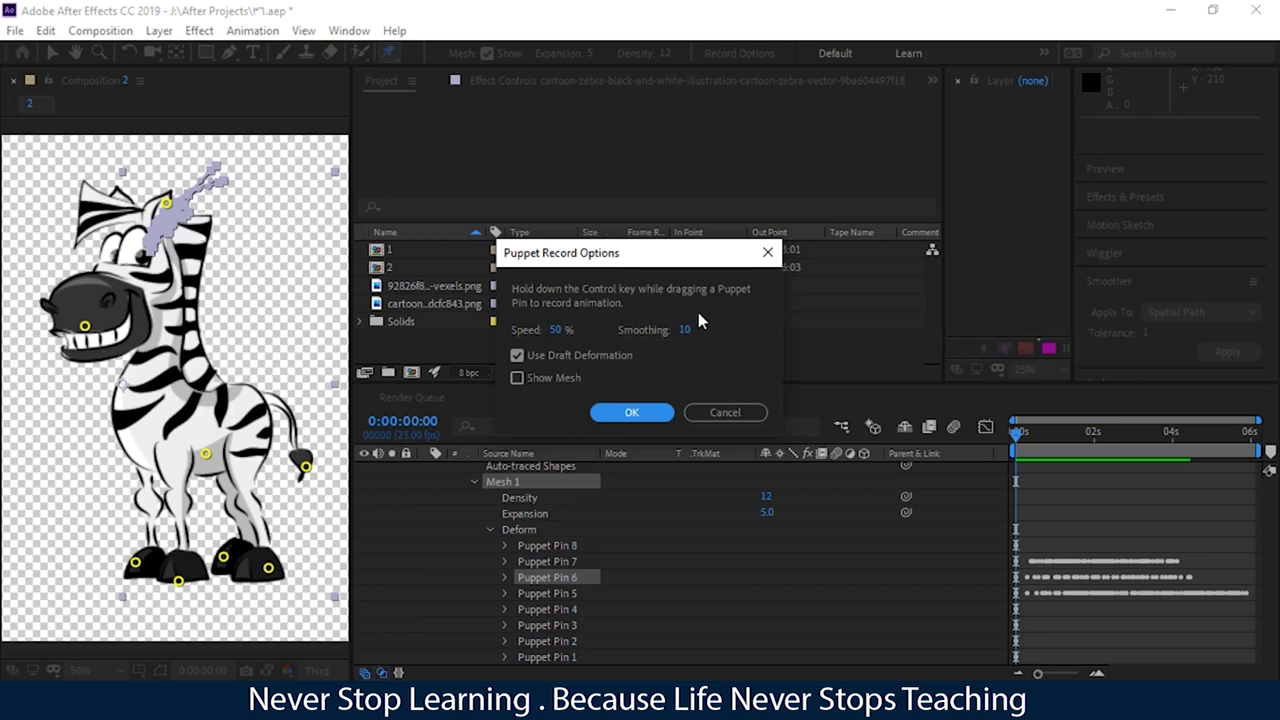
click(631, 412)
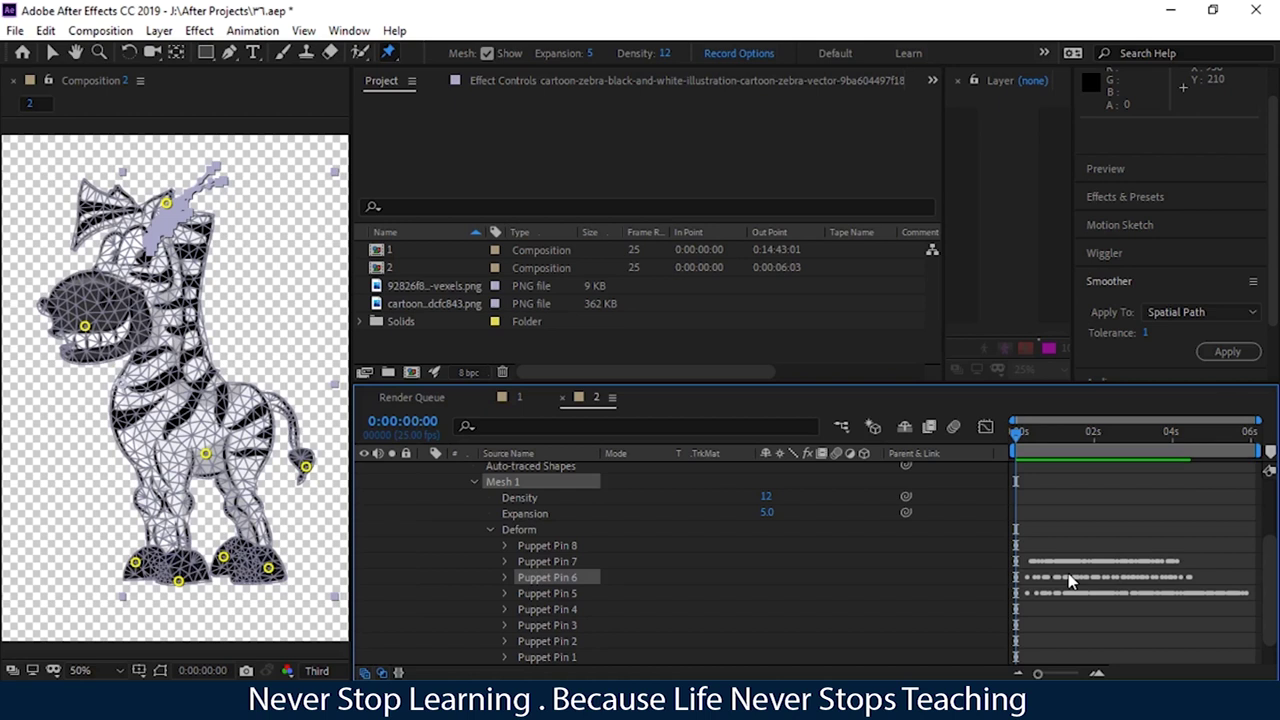
click(505, 577)
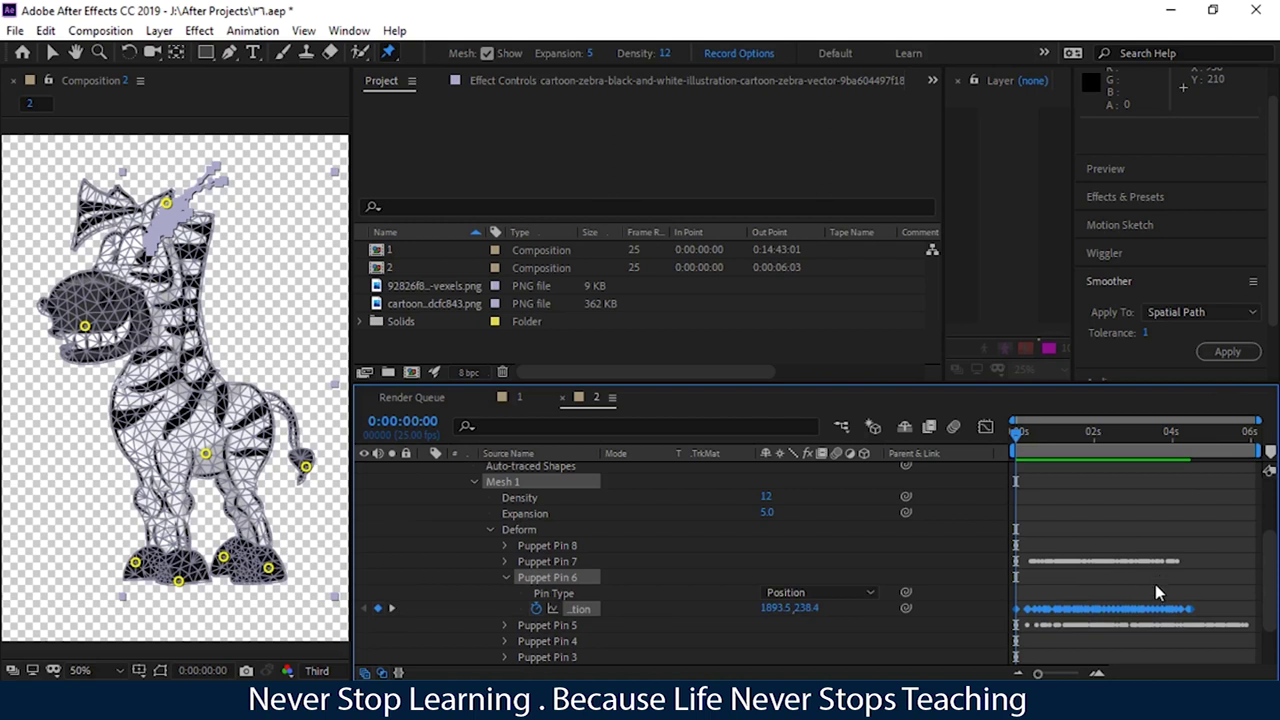
mouse_move(1037, 675)
mouse_down()
mouse_move(1065, 677)
mouse_move(1050, 675)
mouse_up()
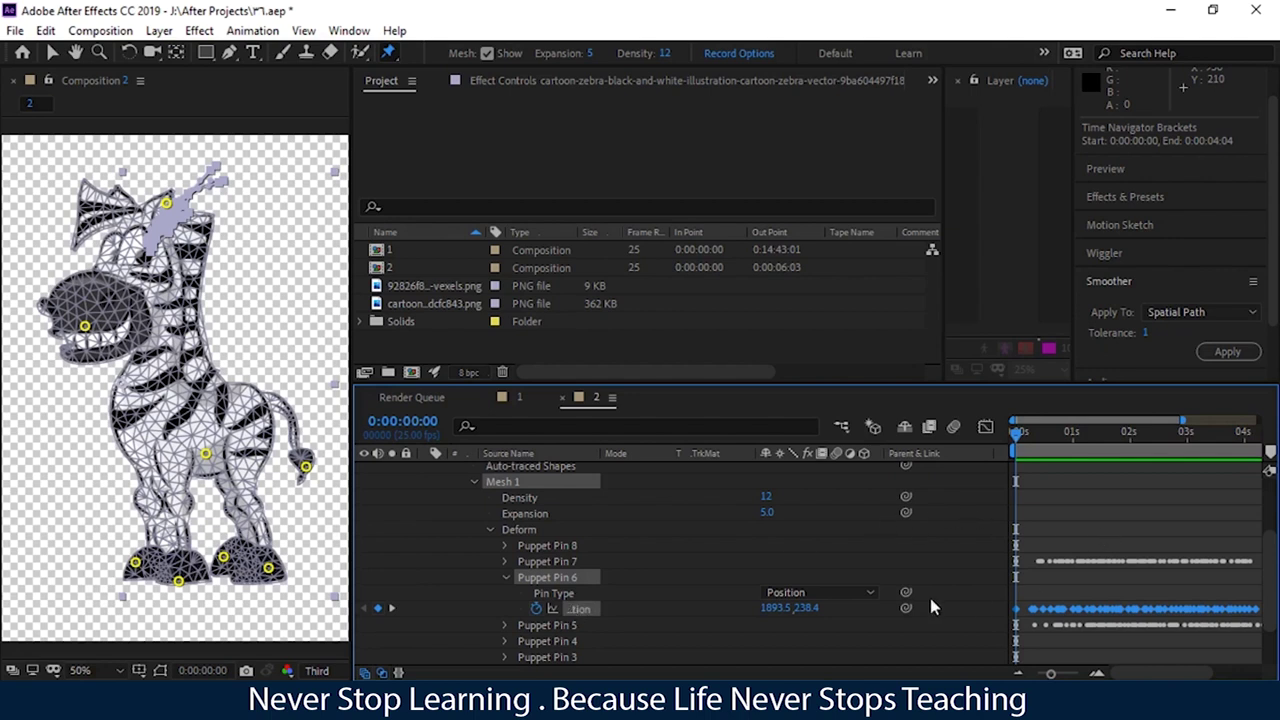
click(541, 547)
click(561, 578)
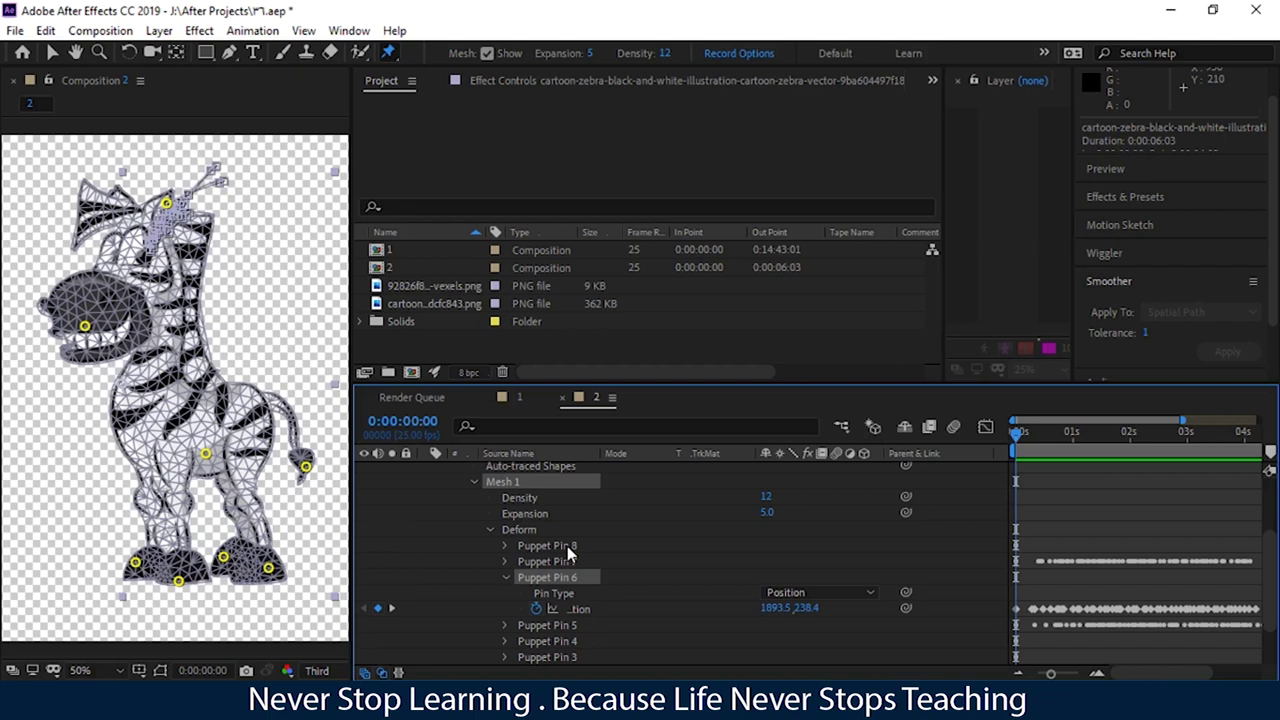
click(567, 609)
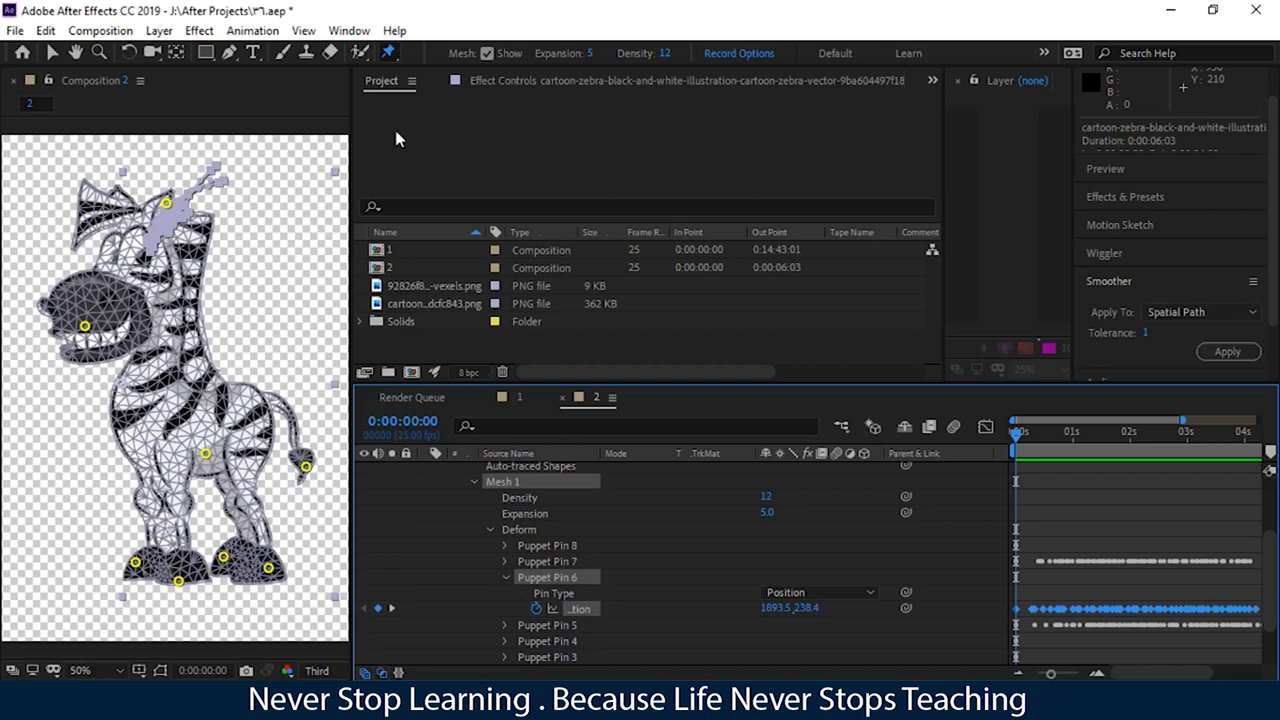
Show the Smoother settings for the selected keyframes and choose Spatial Path as the target to apply to
click(349, 30)
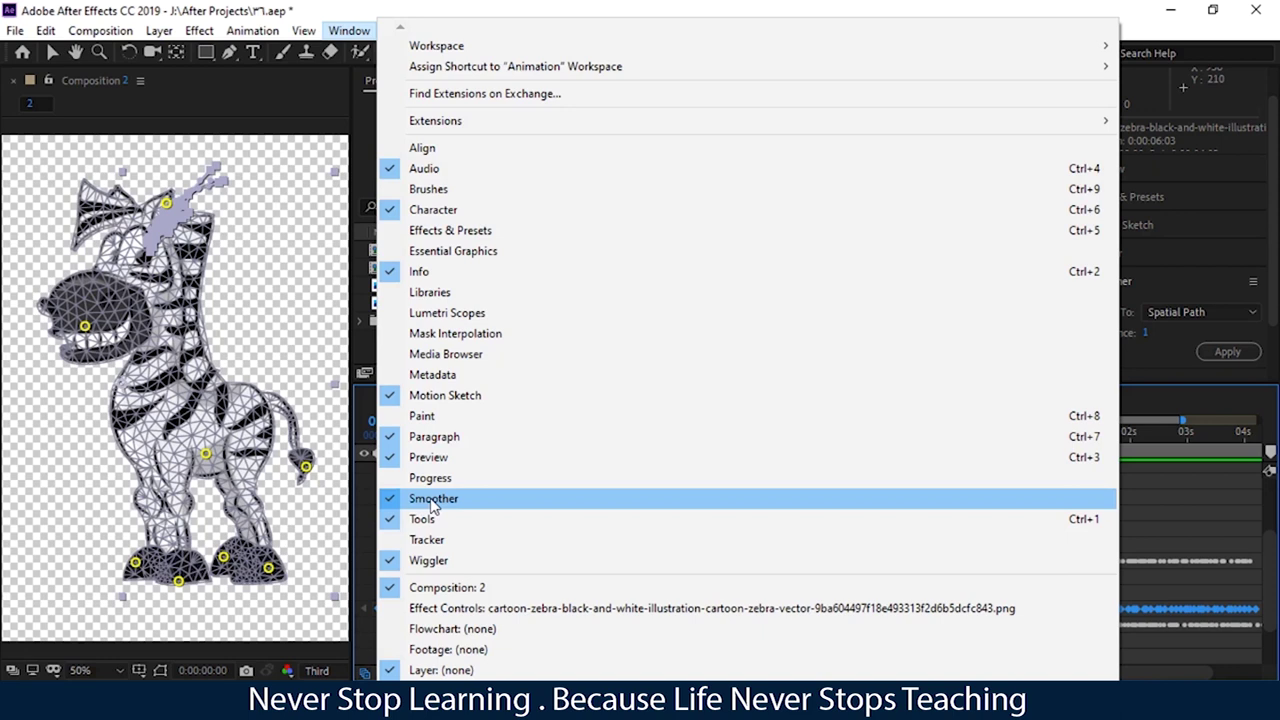
click(341, 36)
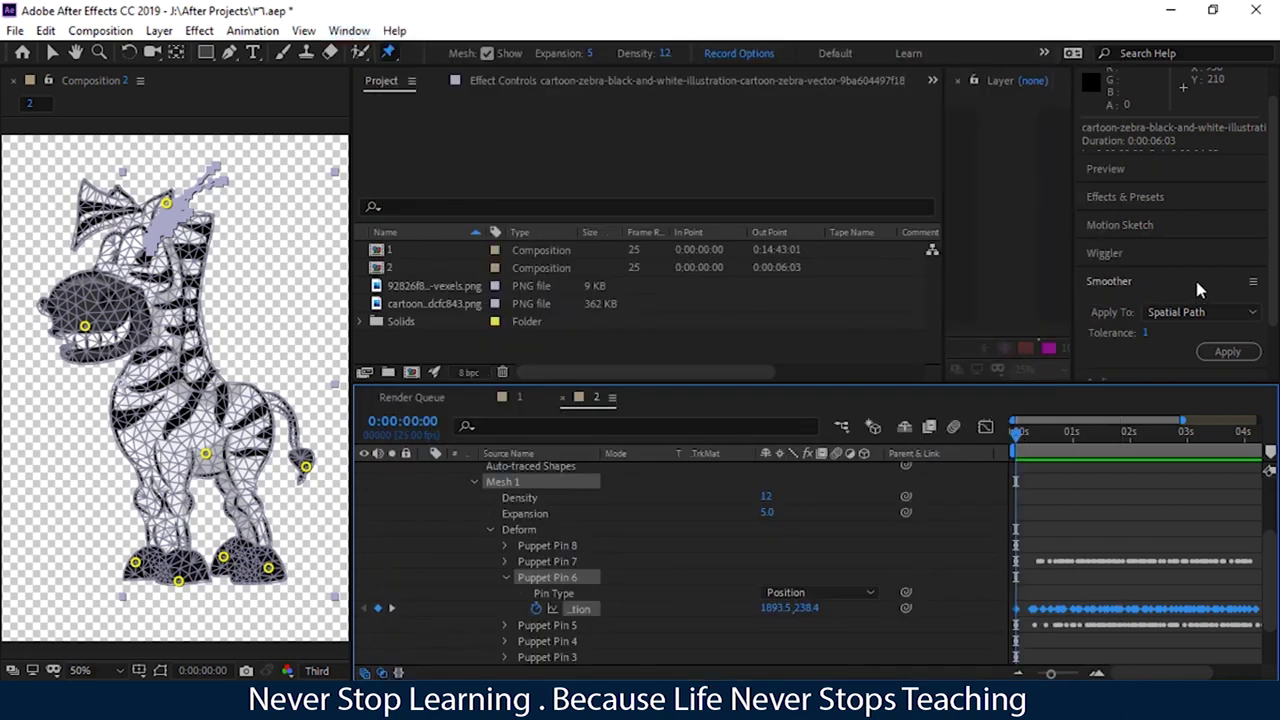
scroll(1272, 290, down, 3)
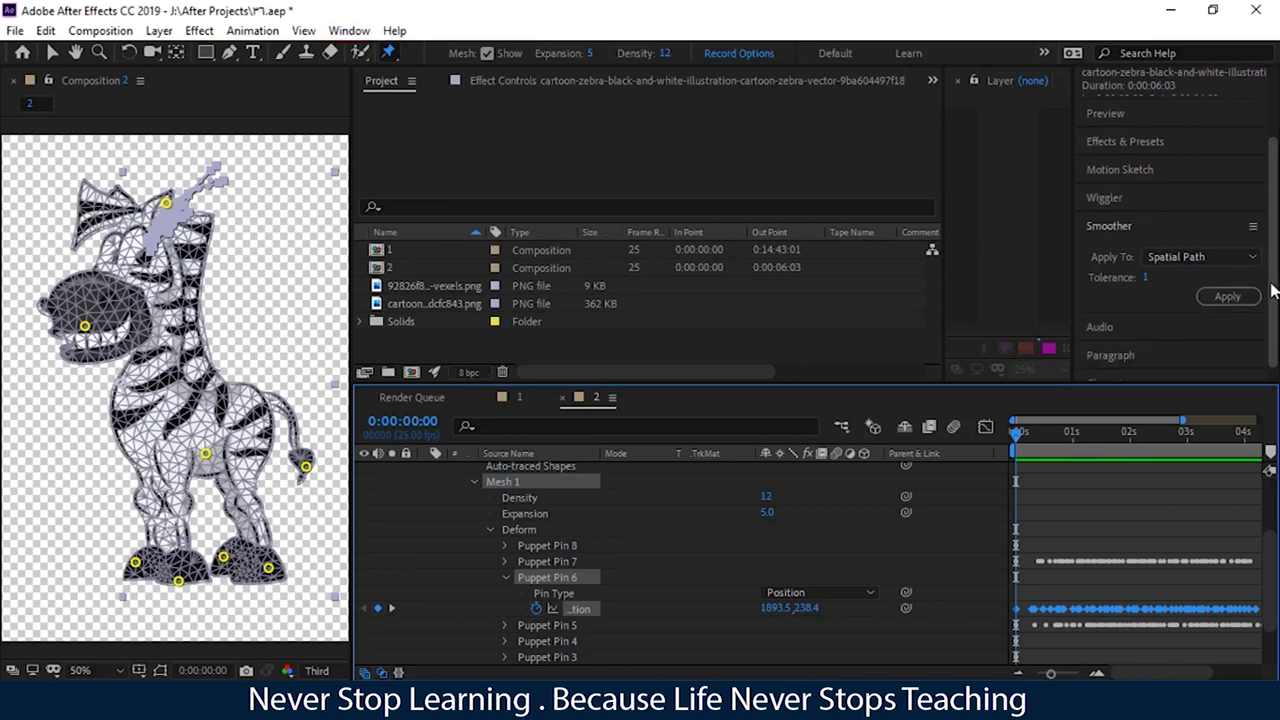
click(1126, 227)
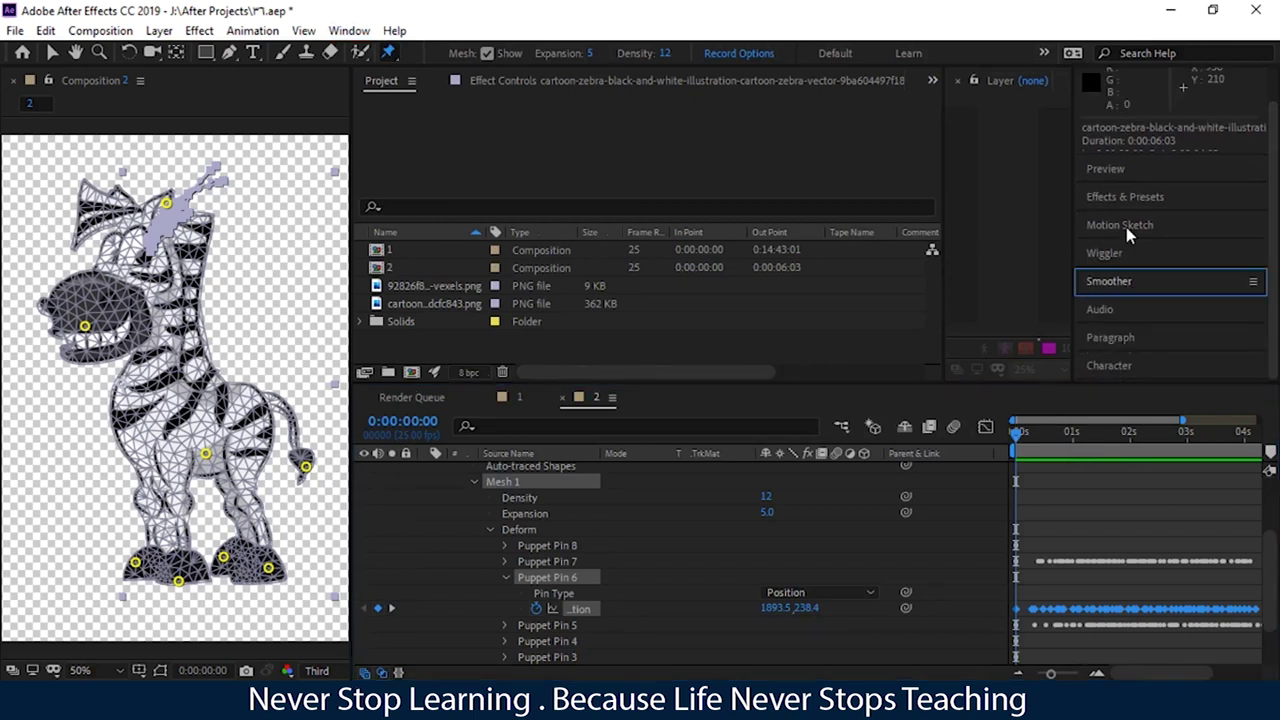
click(1108, 282)
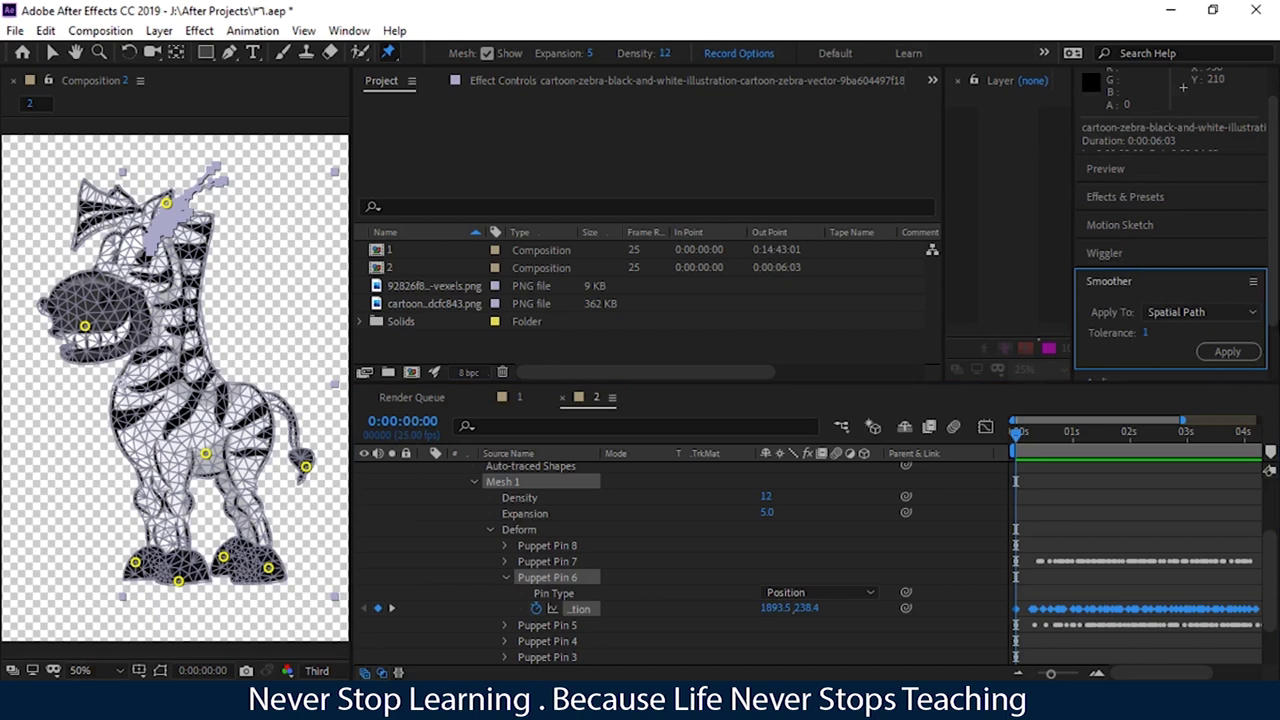
scroll(1202, 290, down, 1)
click(1202, 290)
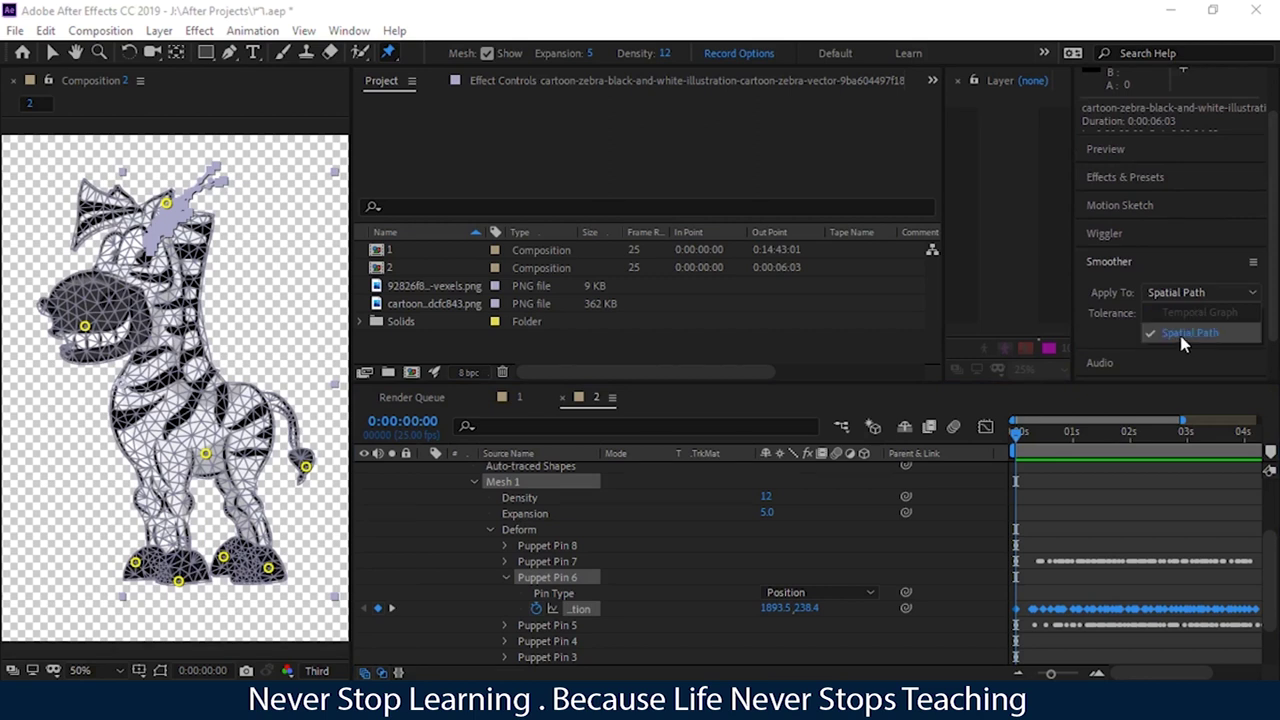
click(1186, 334)
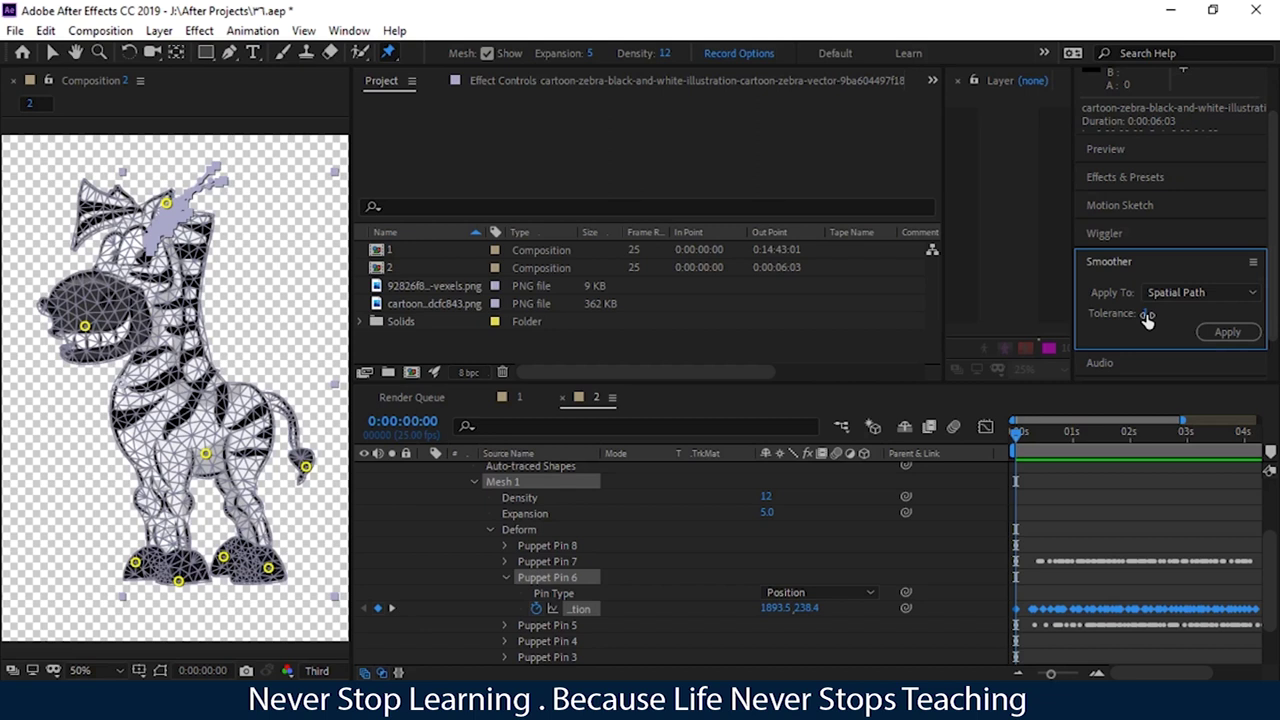
Smooth Puppet Pin 6's Position keyframes with the Smoother tolerance set to 50
drag(1051, 674, 1046, 676)
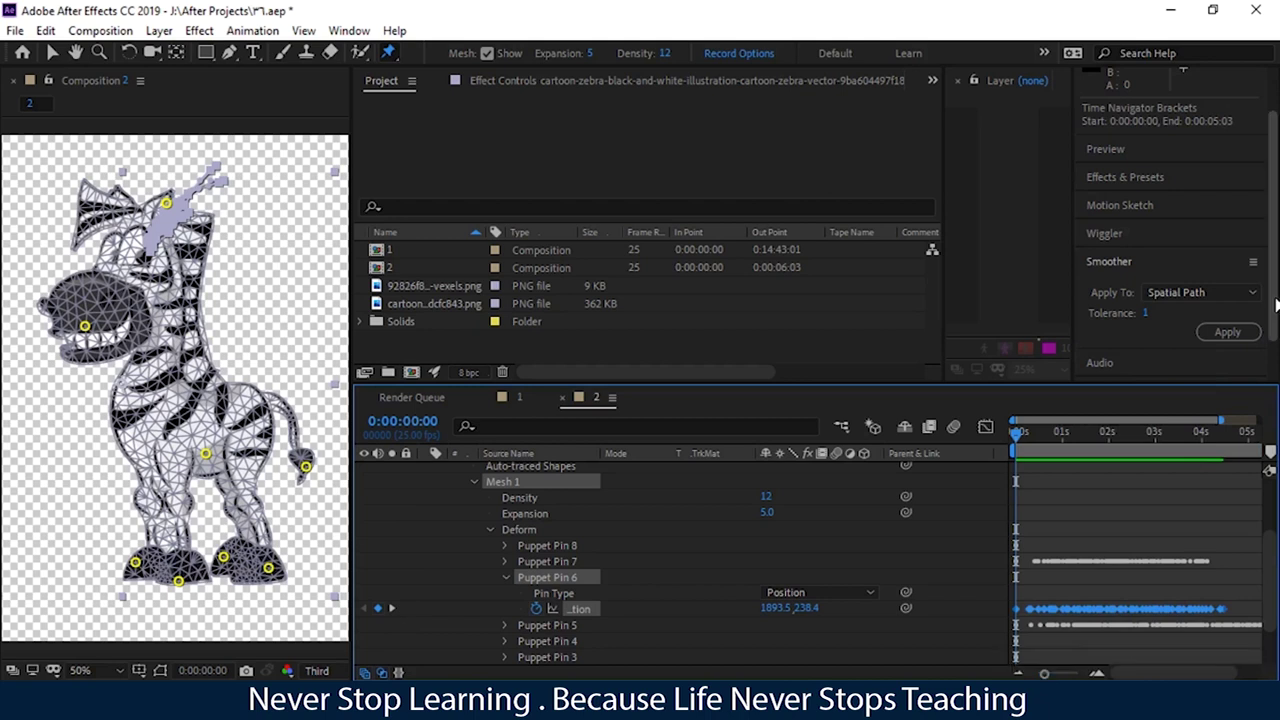
click(1146, 313)
text(50)
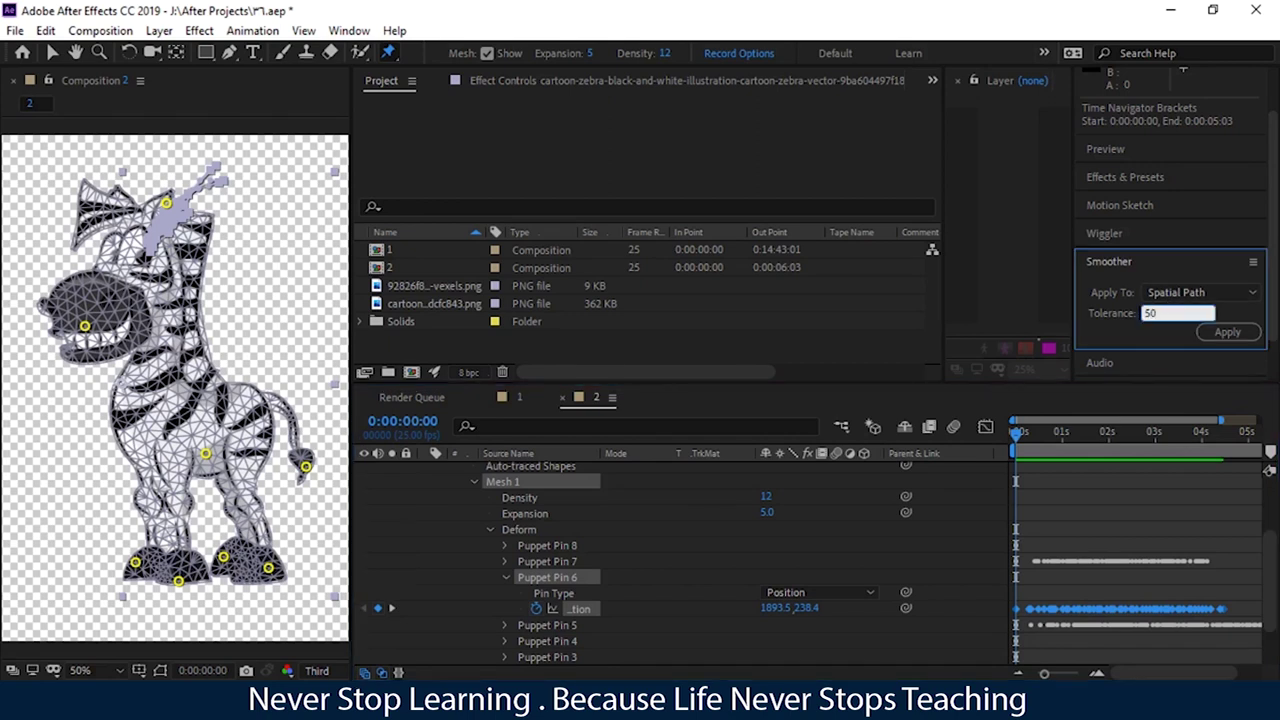
click(1213, 333)
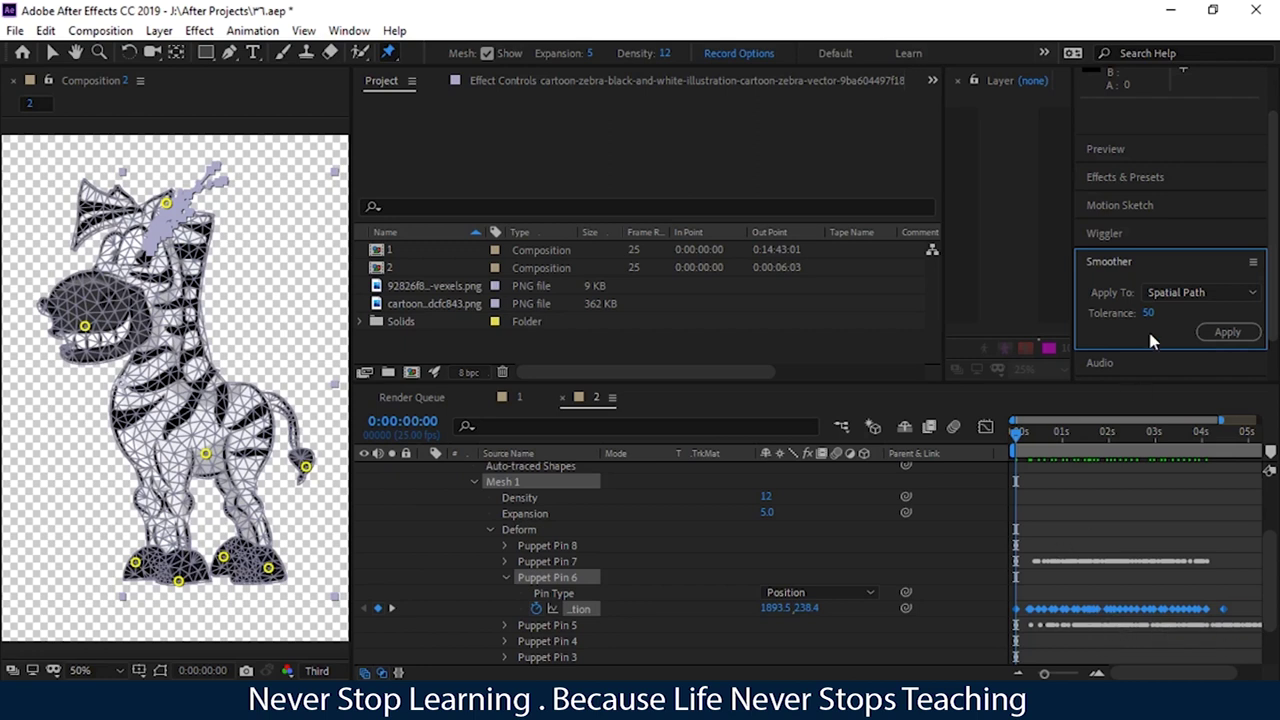
click(1208, 340)
click(1208, 340)
Preview the animation with the keyframes smoothed at tolerance 50, then undo that smoothing
click(1050, 675)
drag(1056, 676, 1068, 676)
key(space)
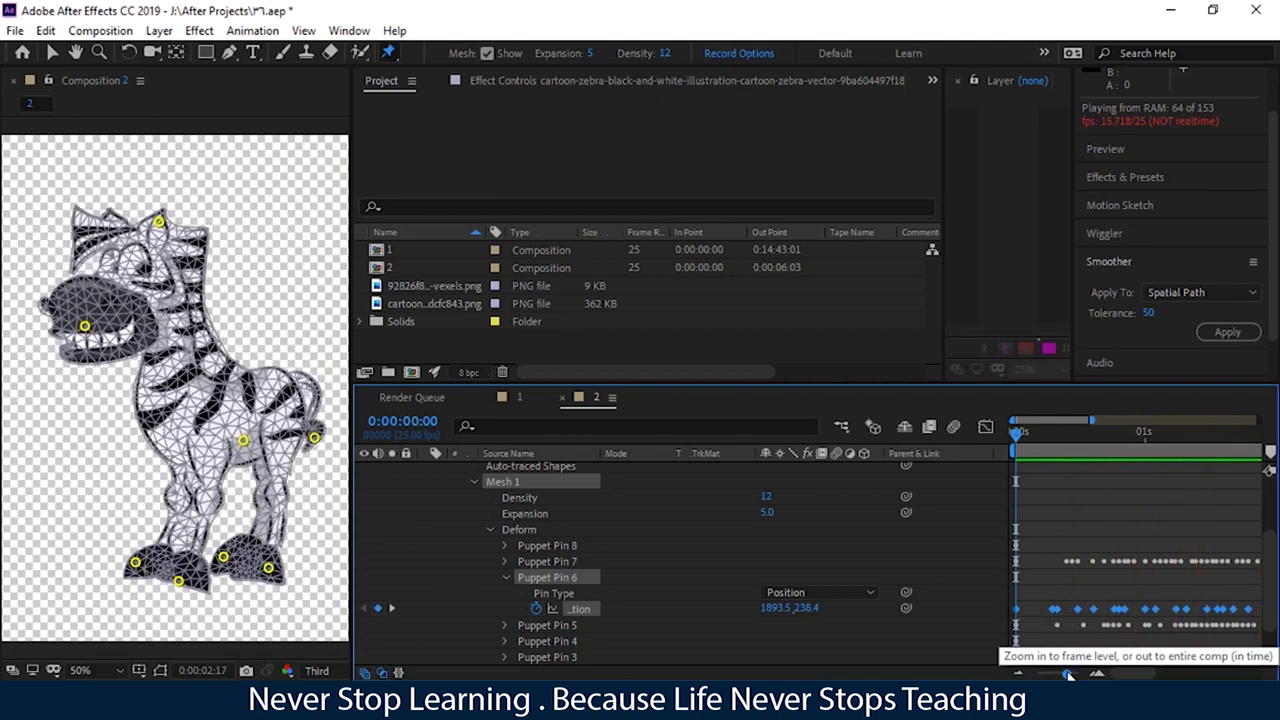
key(space)
click(1020, 676)
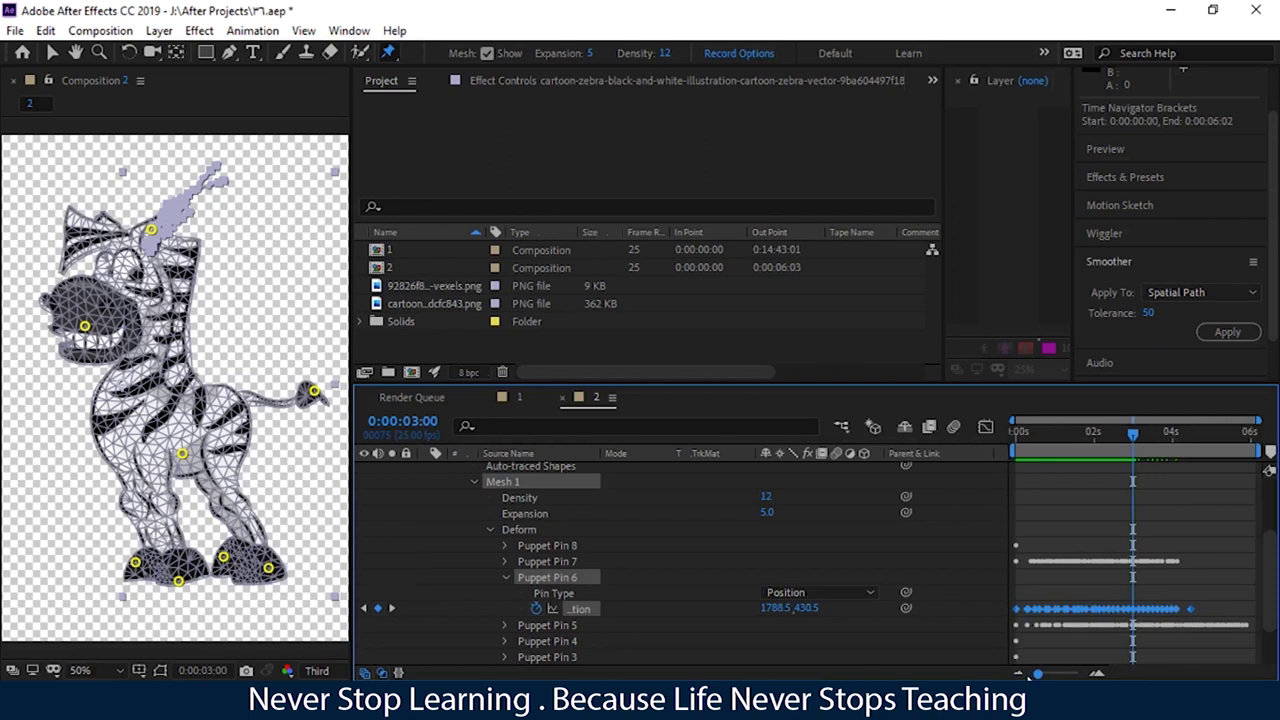
drag(1138, 427, 977, 460)
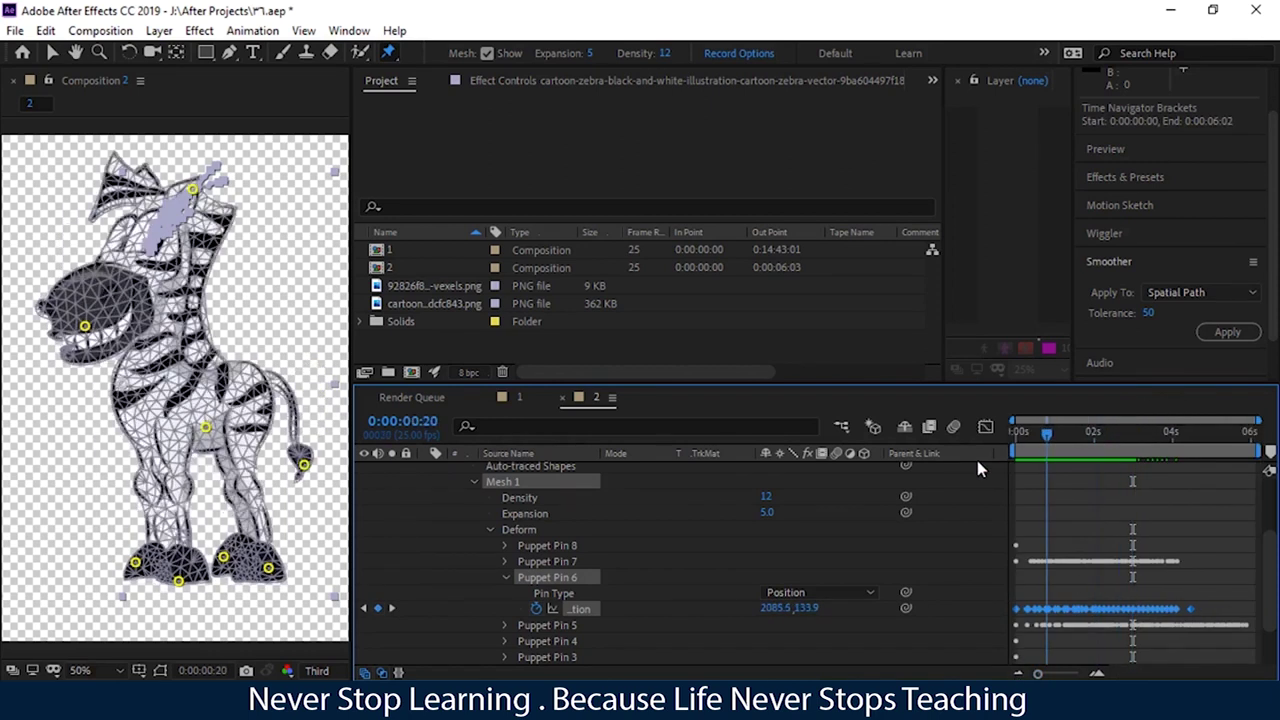
key(ctrl+z)
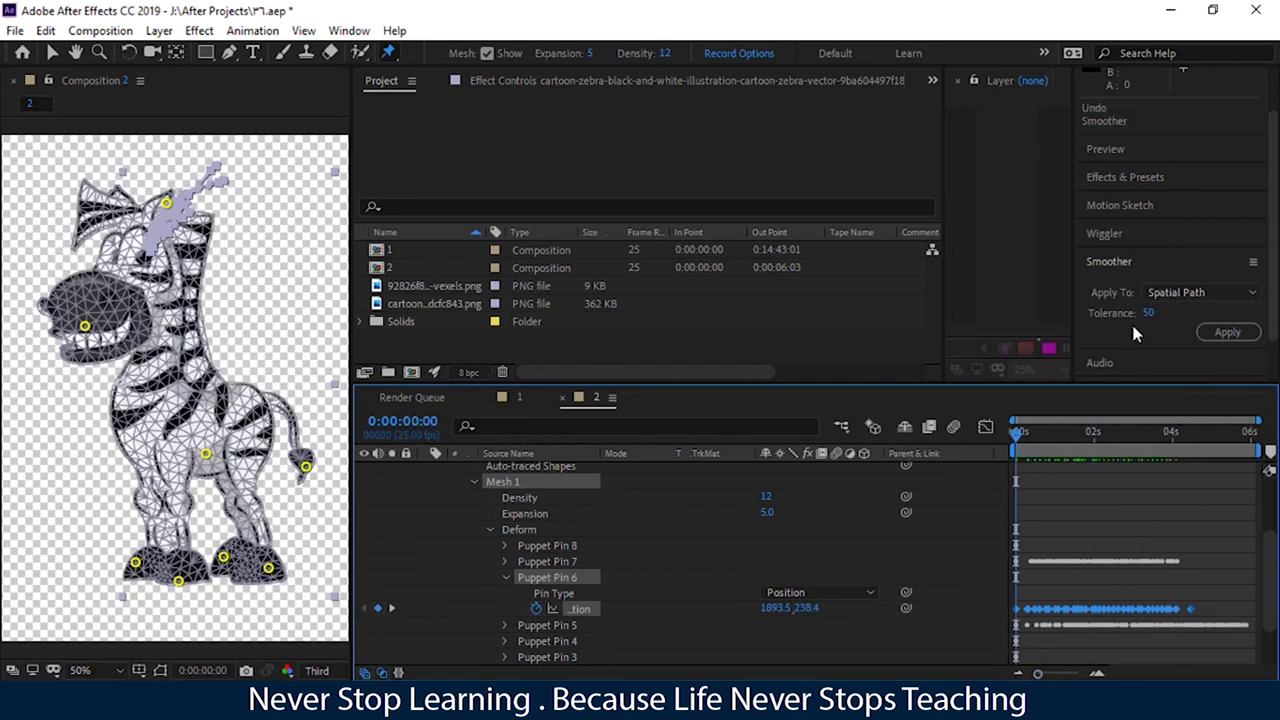
Set the Smoother tolerance to 140 and apply it to Puppet Pin 6's Position keyframes
click(1147, 315)
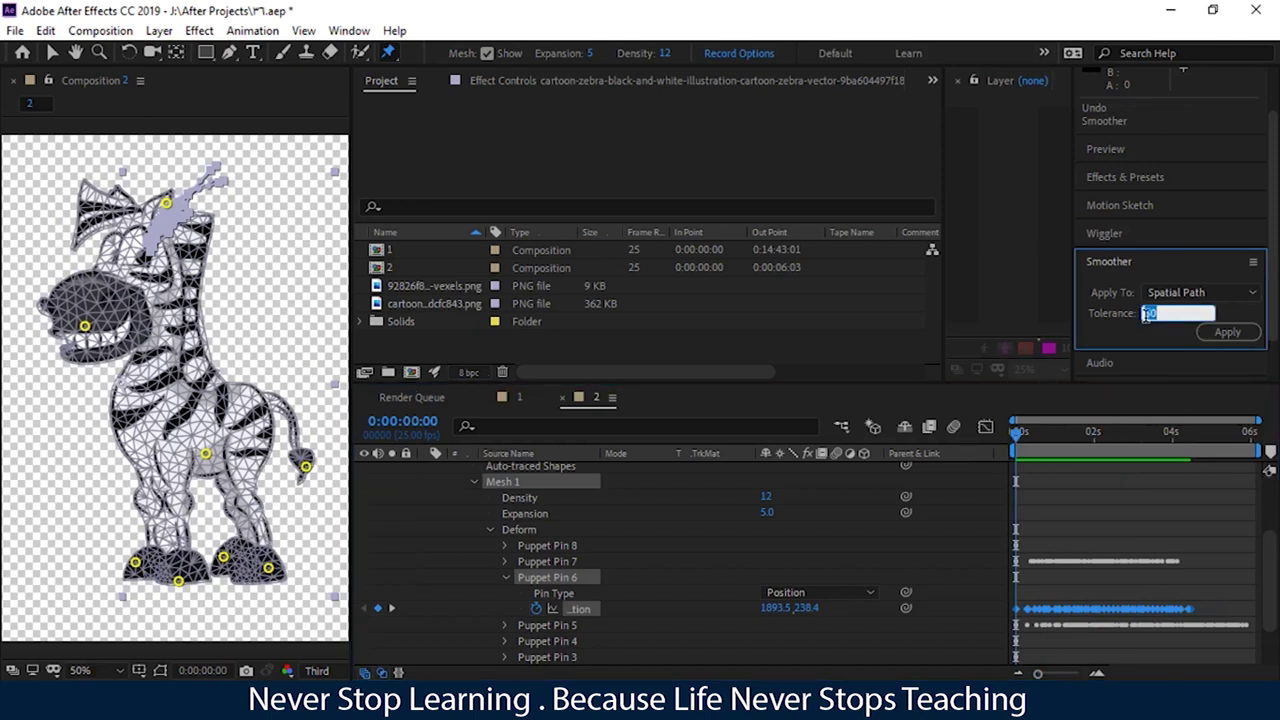
text(140)
click(1220, 334)
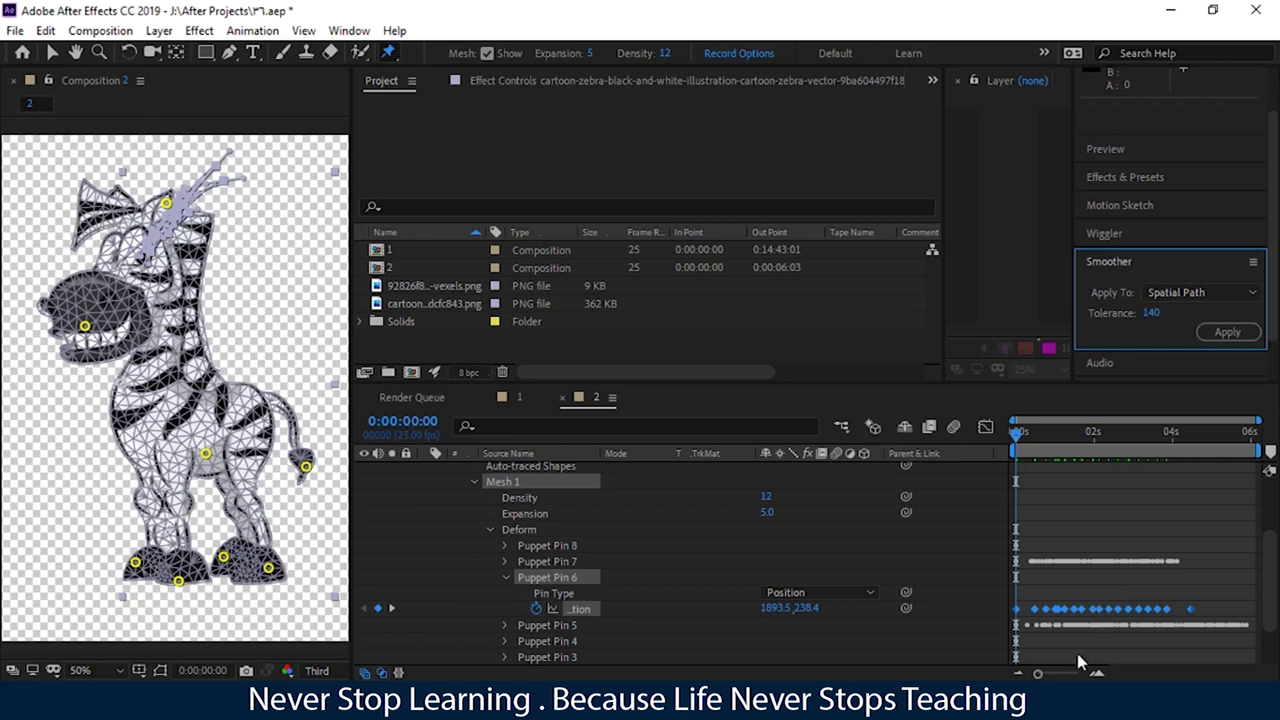
Examine the keyframe spacing after smoothing at tolerance 140 and preview the ear pin's motion
drag(1037, 673, 1062, 676)
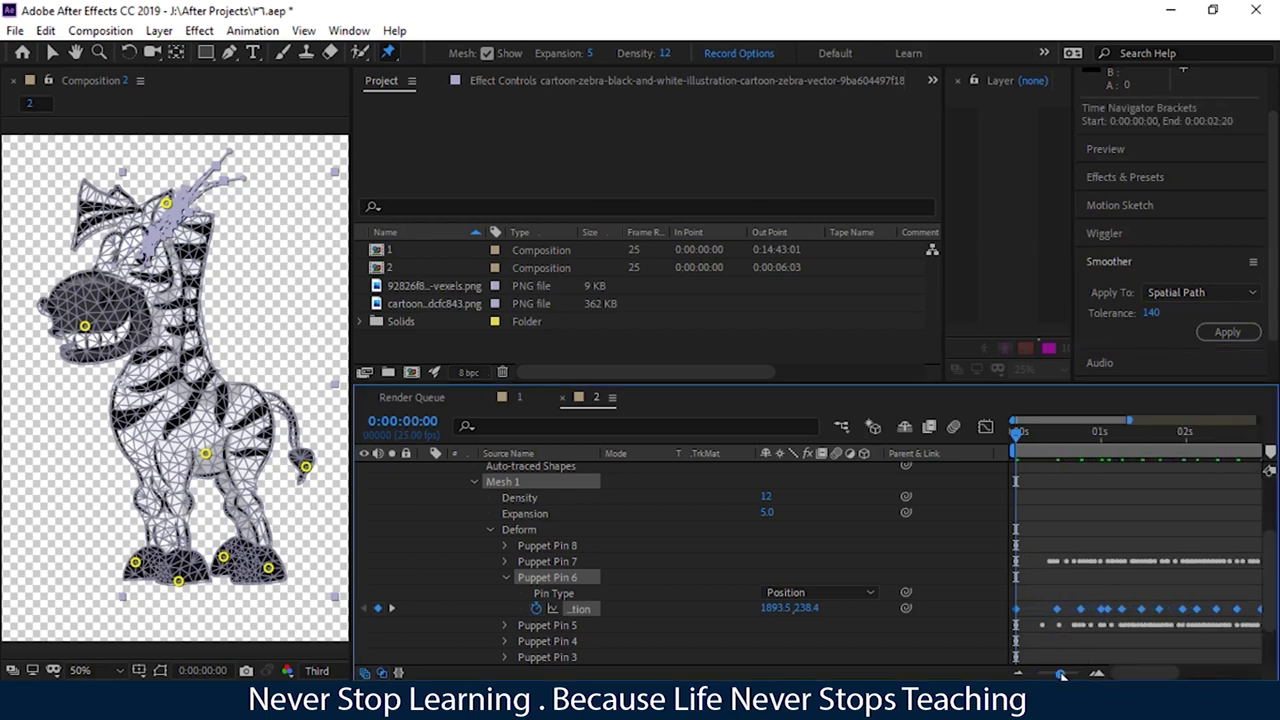
key(space)
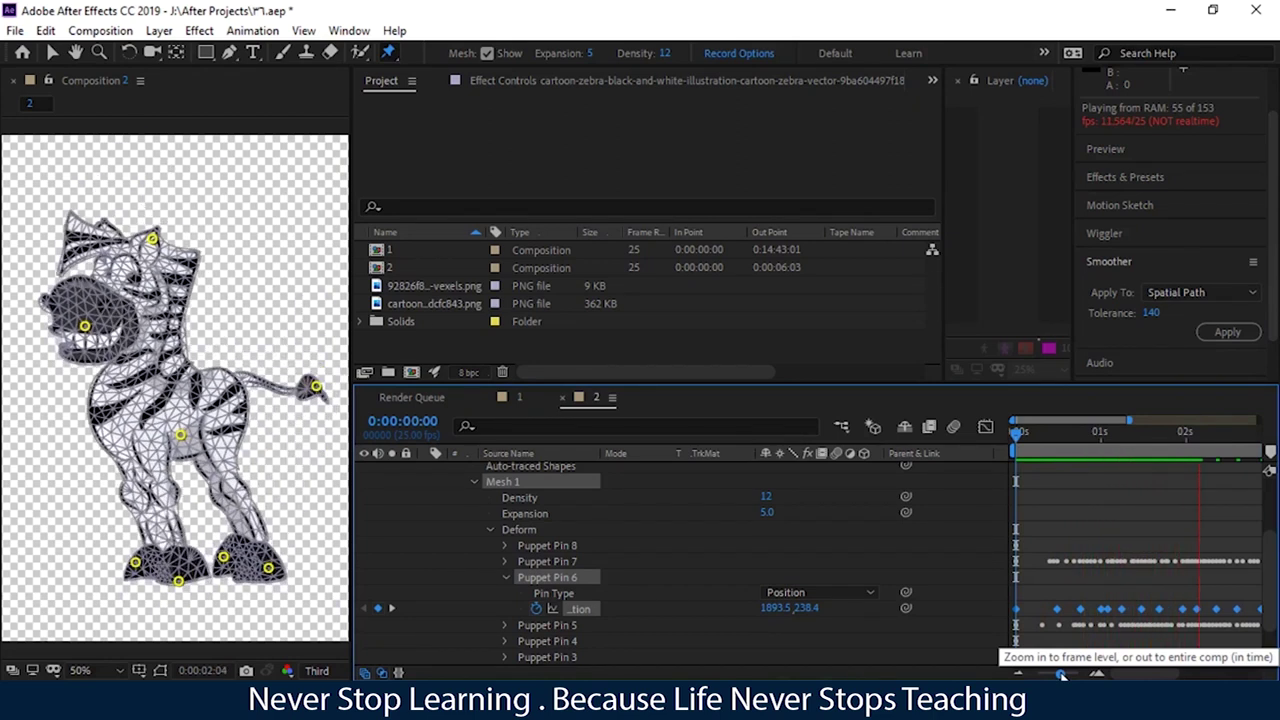
key(space)
key(space)
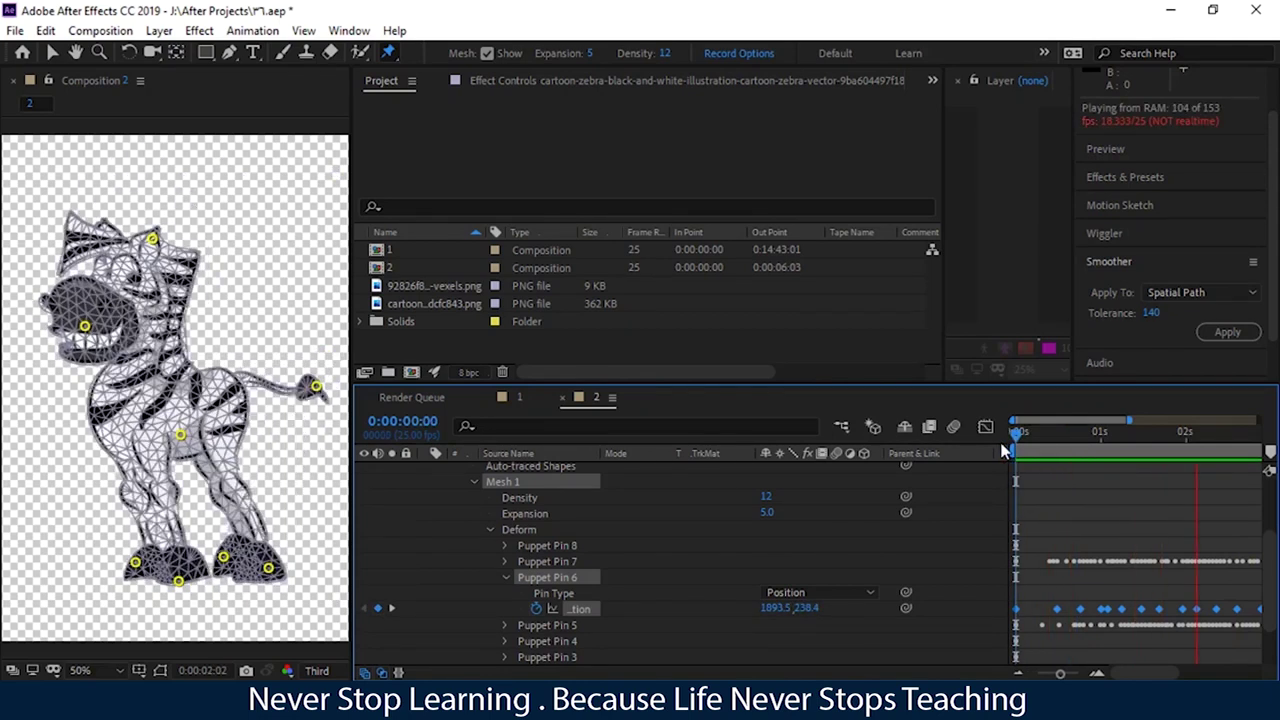
key(space)
drag(1060, 673, 1020, 677)
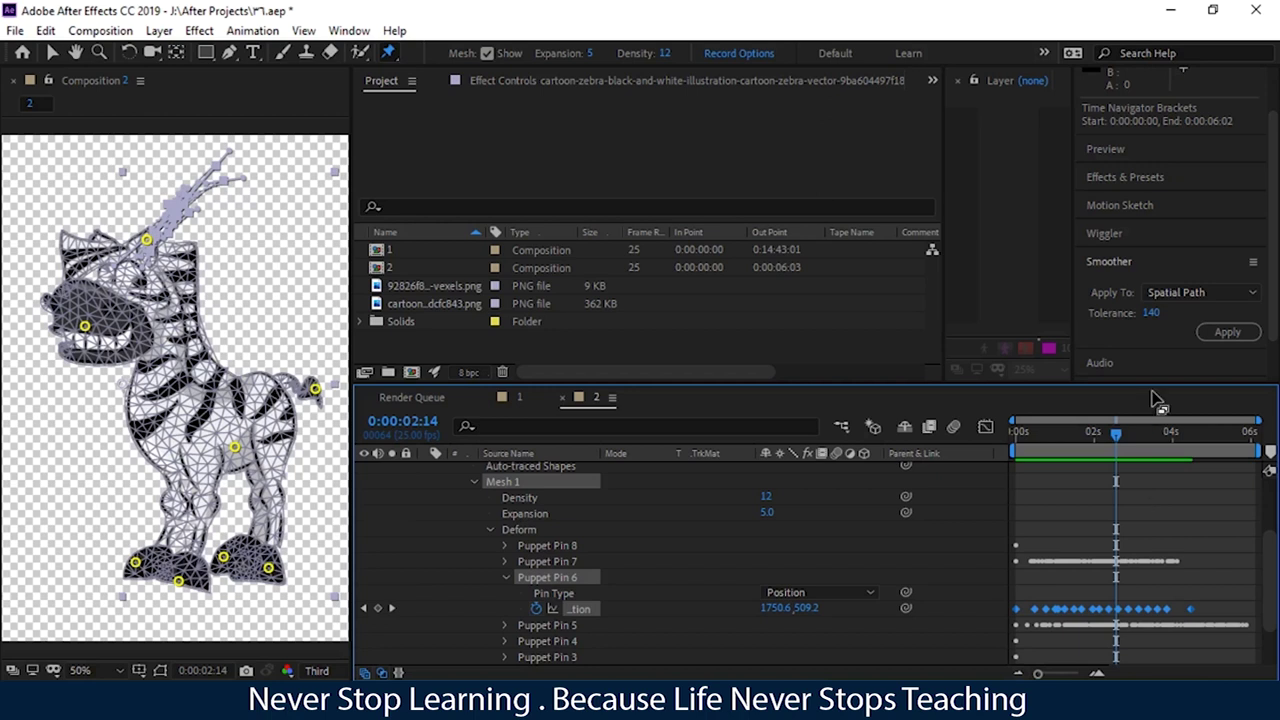
Undo the smoothing at tolerance 140 and smooth Puppet Pin 6's Position keyframes with a tolerance of 30
click(1151, 313)
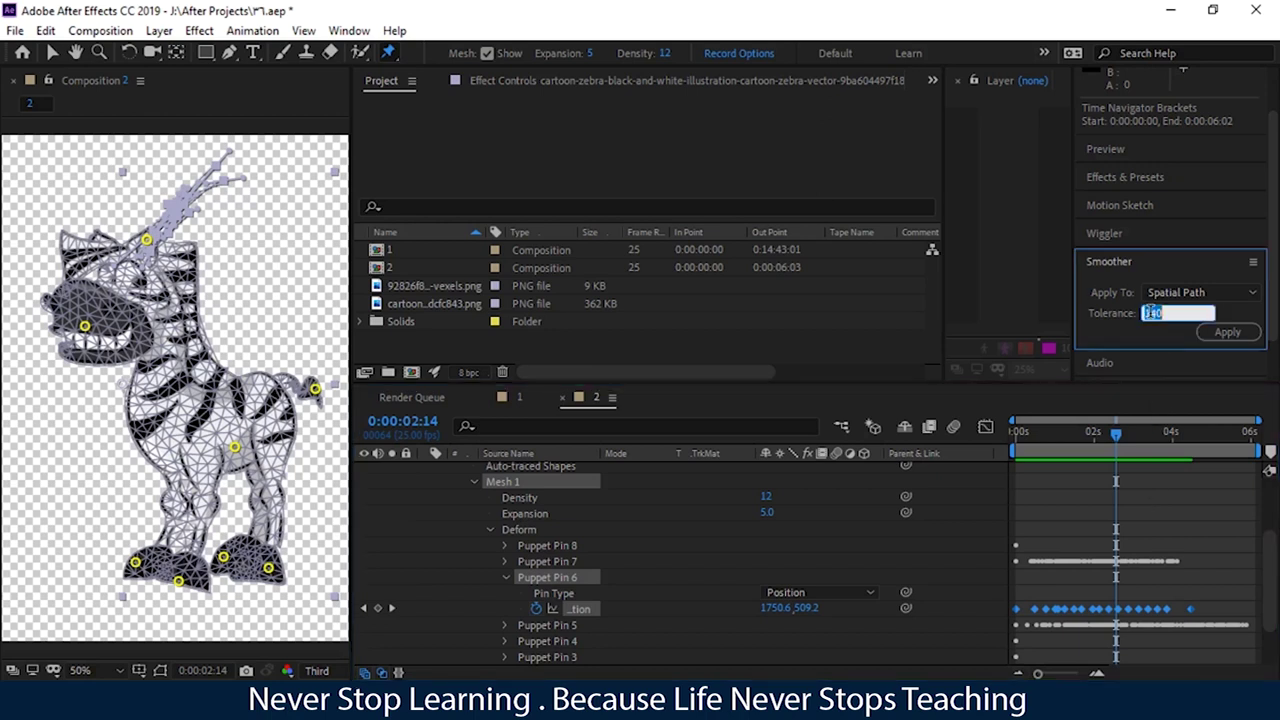
key(Return)
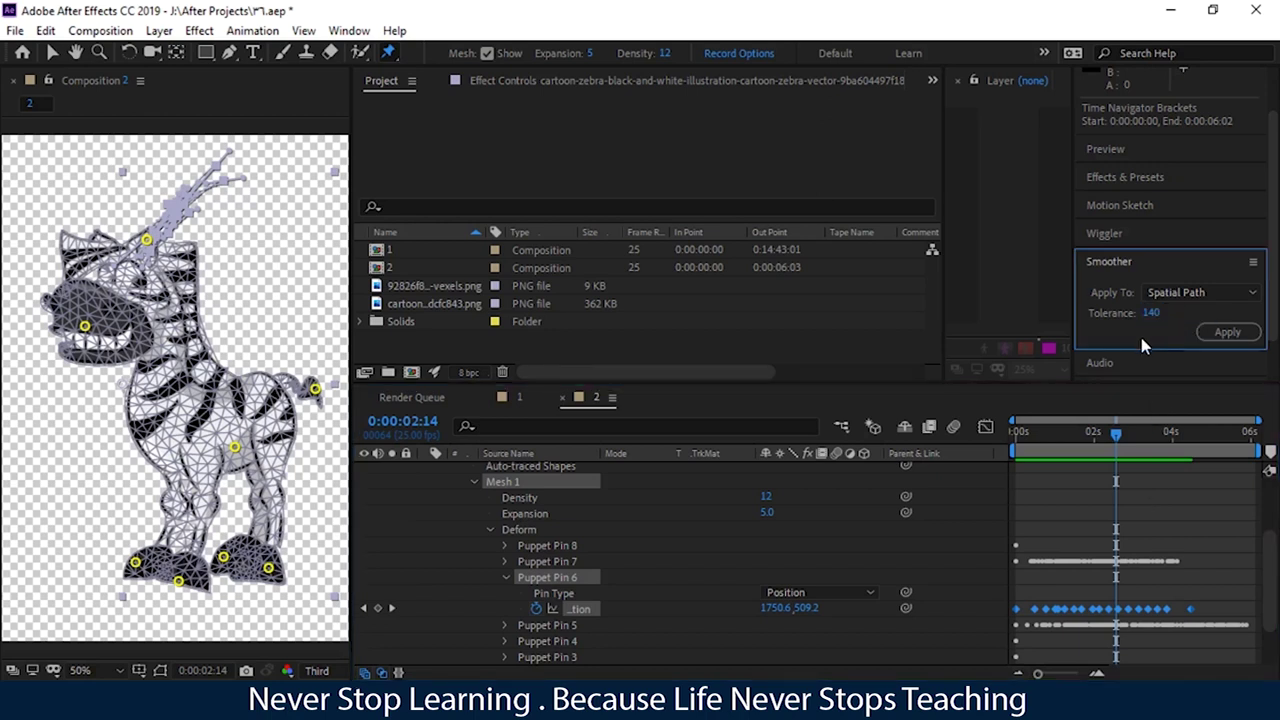
click(1150, 316)
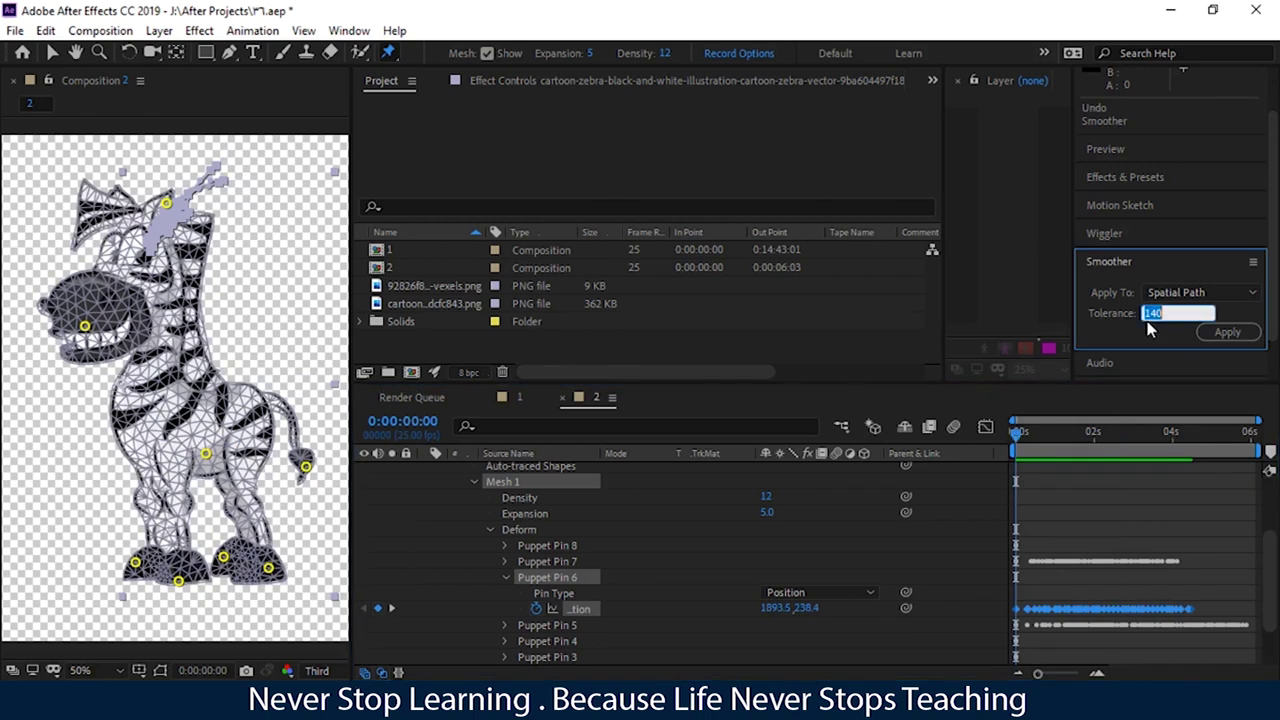
text(5)
key(BackSpace)
text(30)
click(1210, 334)
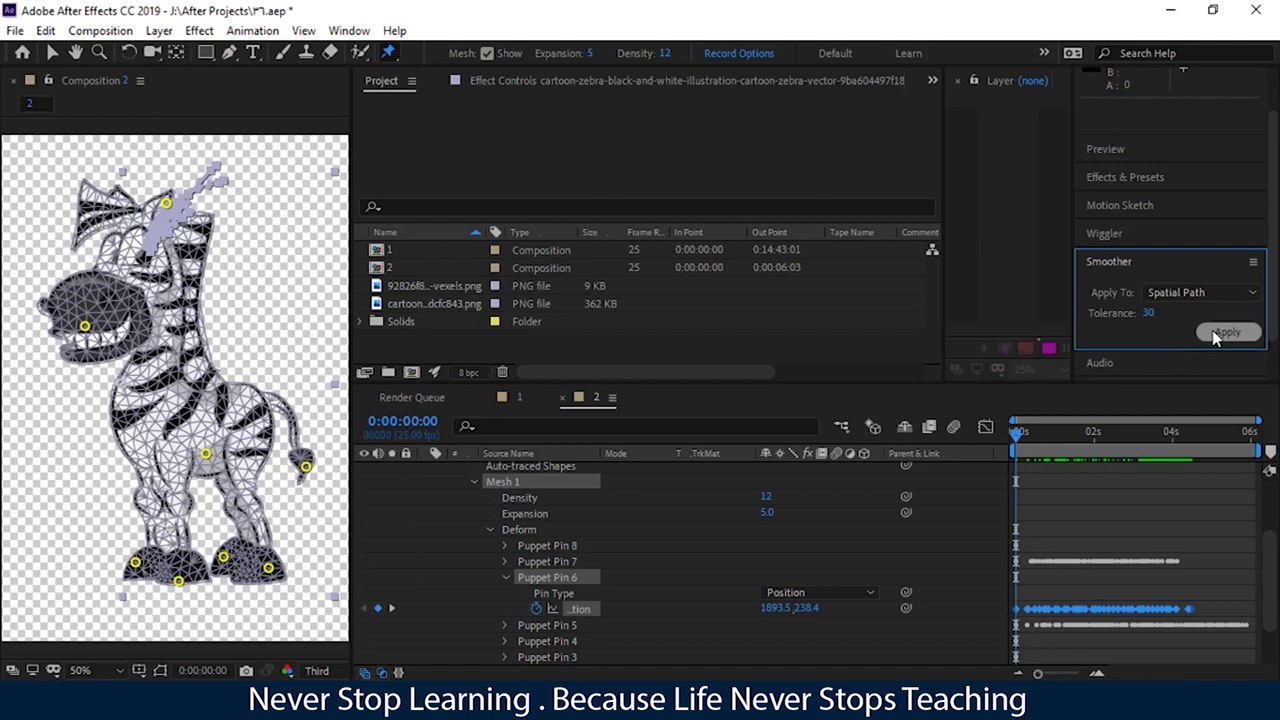
Preview the smoothed animation, then undo the smoothing and the recorded motion of Puppet Pin 6
click(973, 485)
key(space)
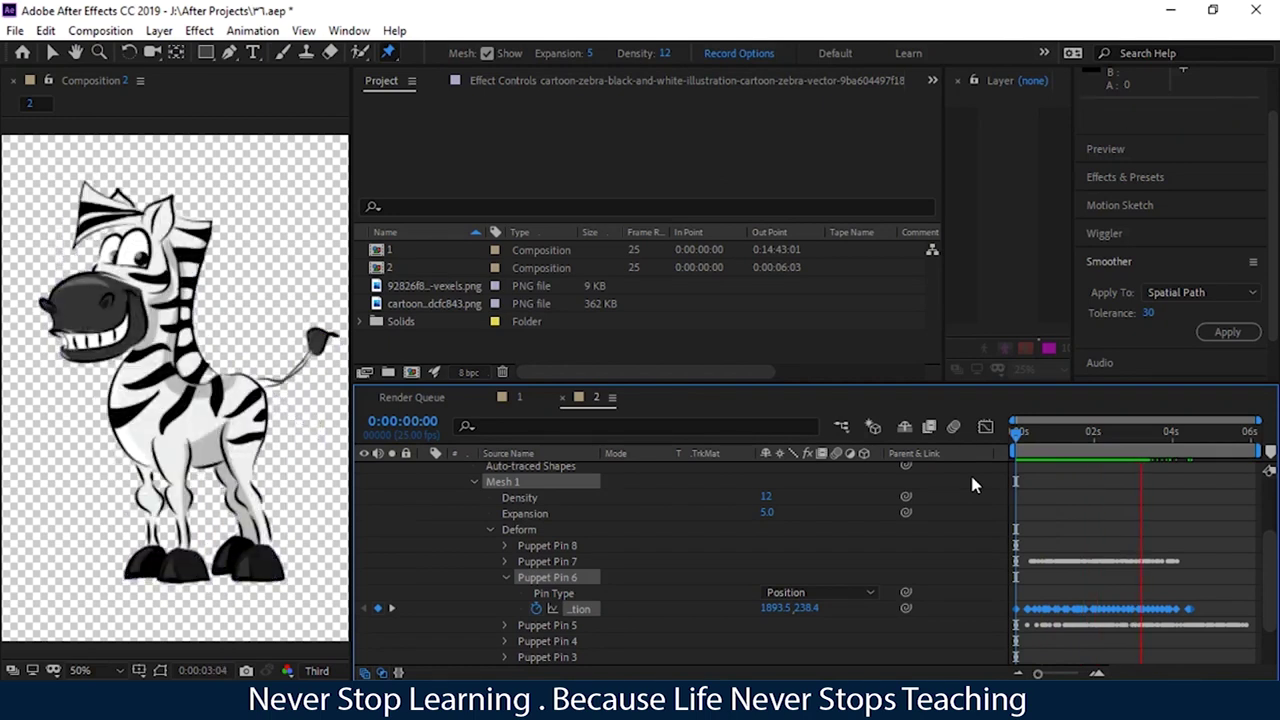
key(space)
key(ctrl+z)
Set the Smoother tolerance to 180 and apply it to the spatial path of Puppet Pin 7's Position keyframes
click(1149, 312)
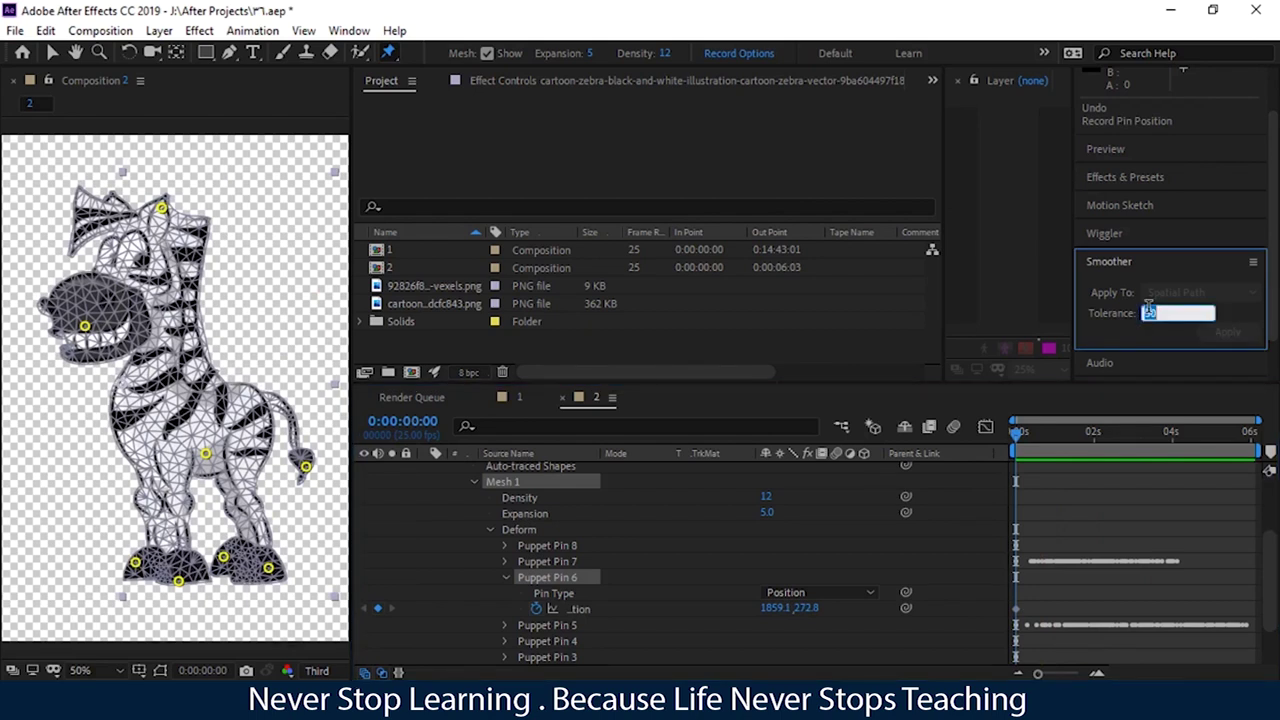
text(180)
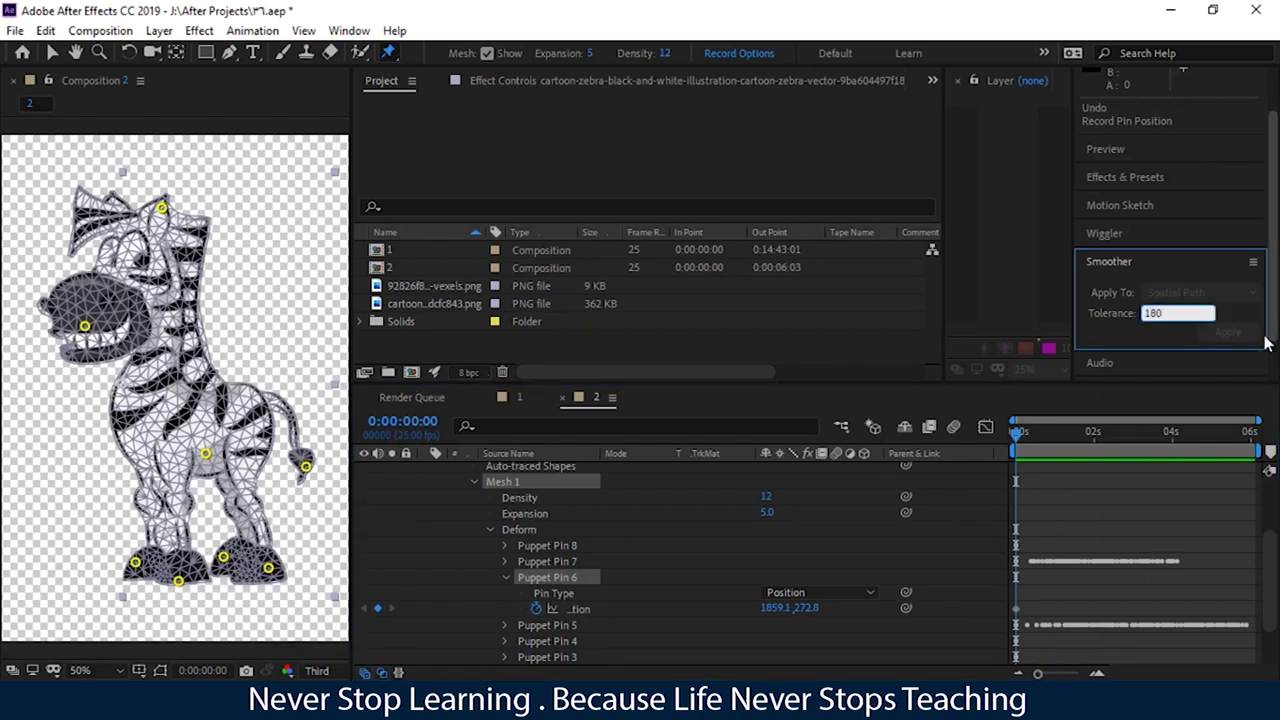
key(Return)
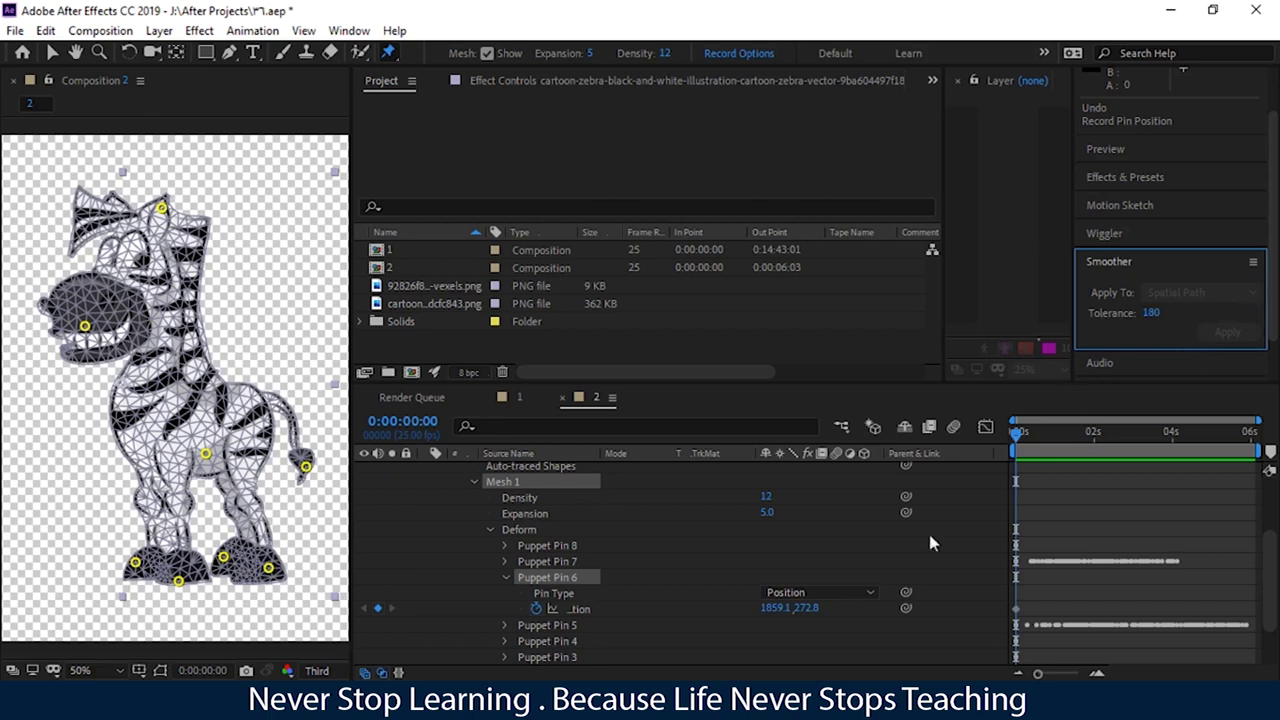
click(580, 609)
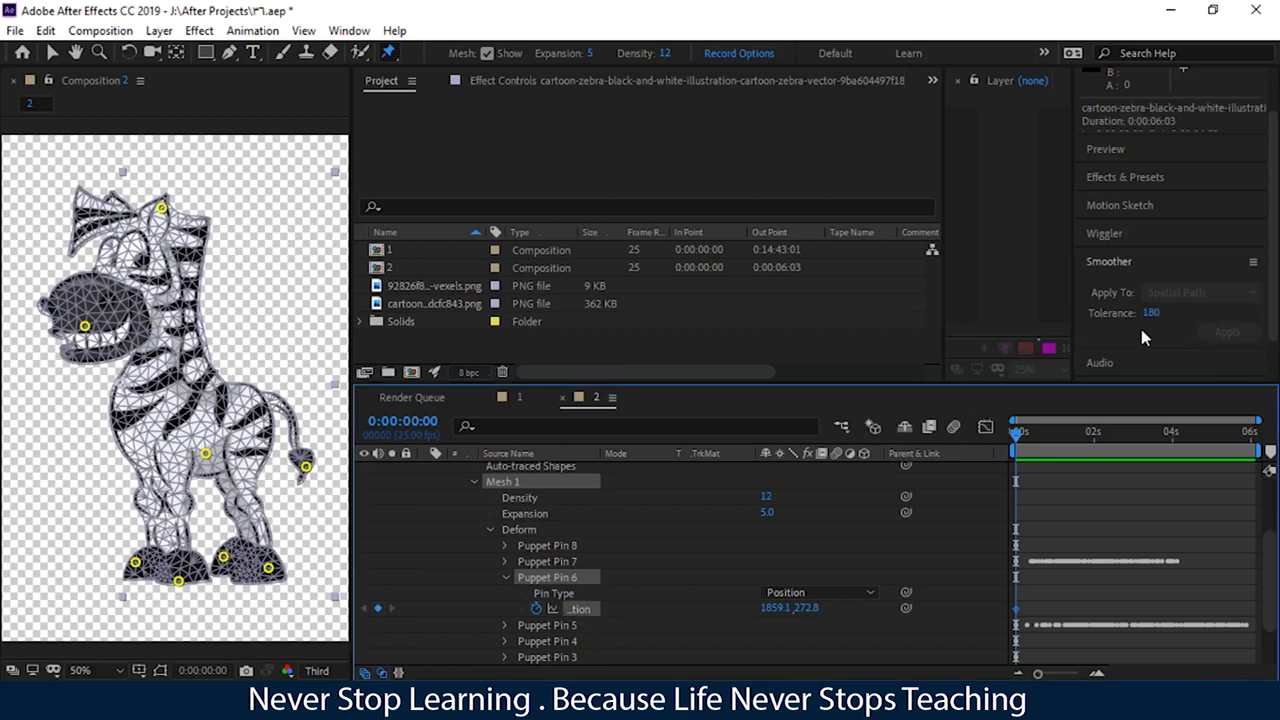
click(506, 584)
click(505, 546)
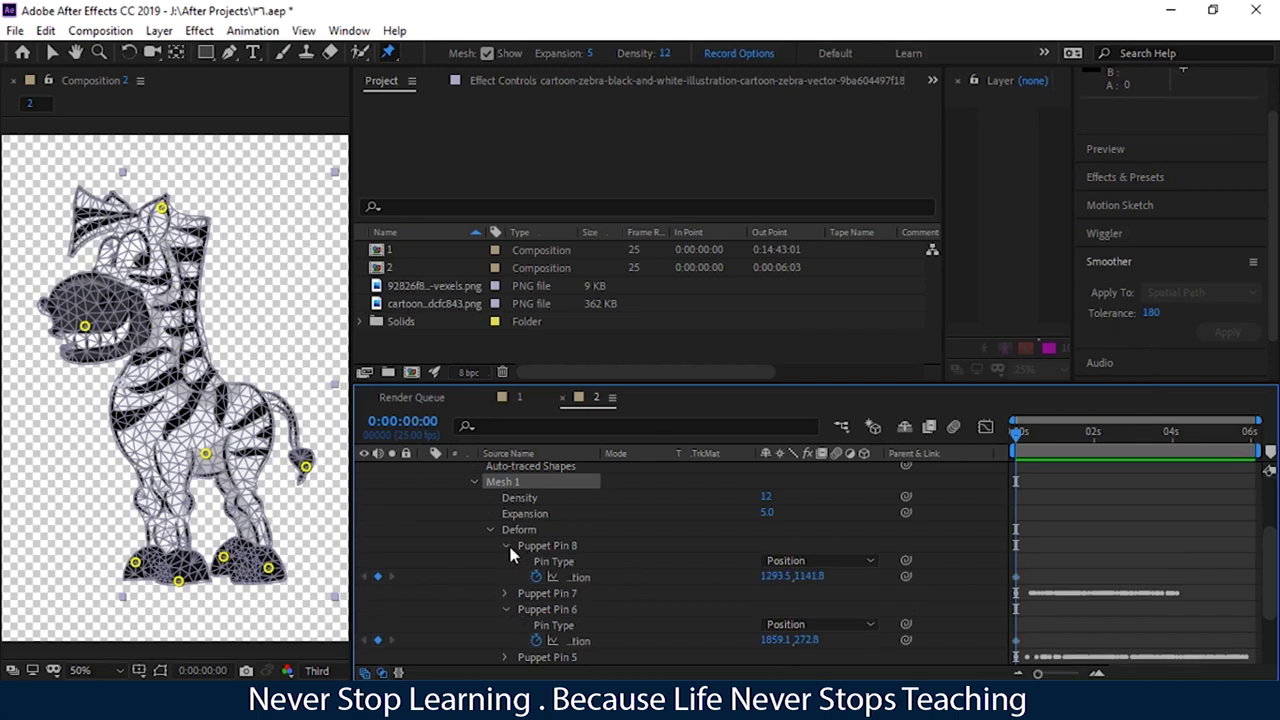
click(572, 578)
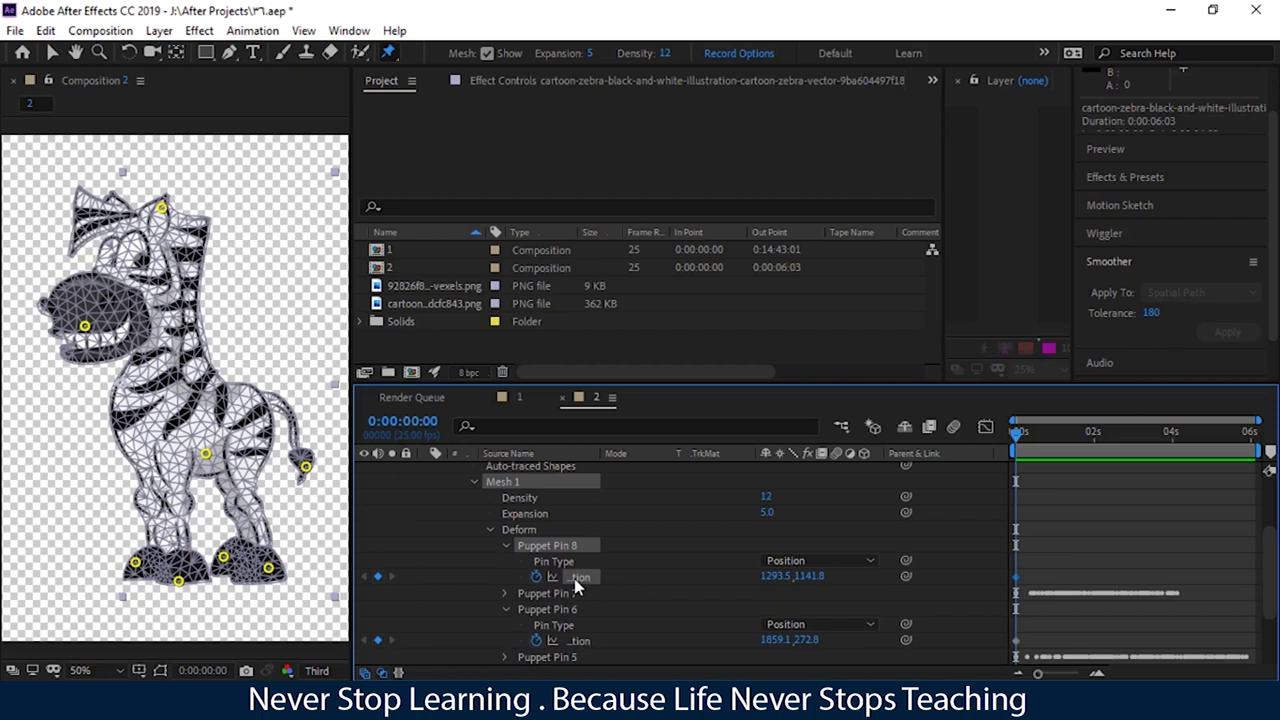
click(505, 593)
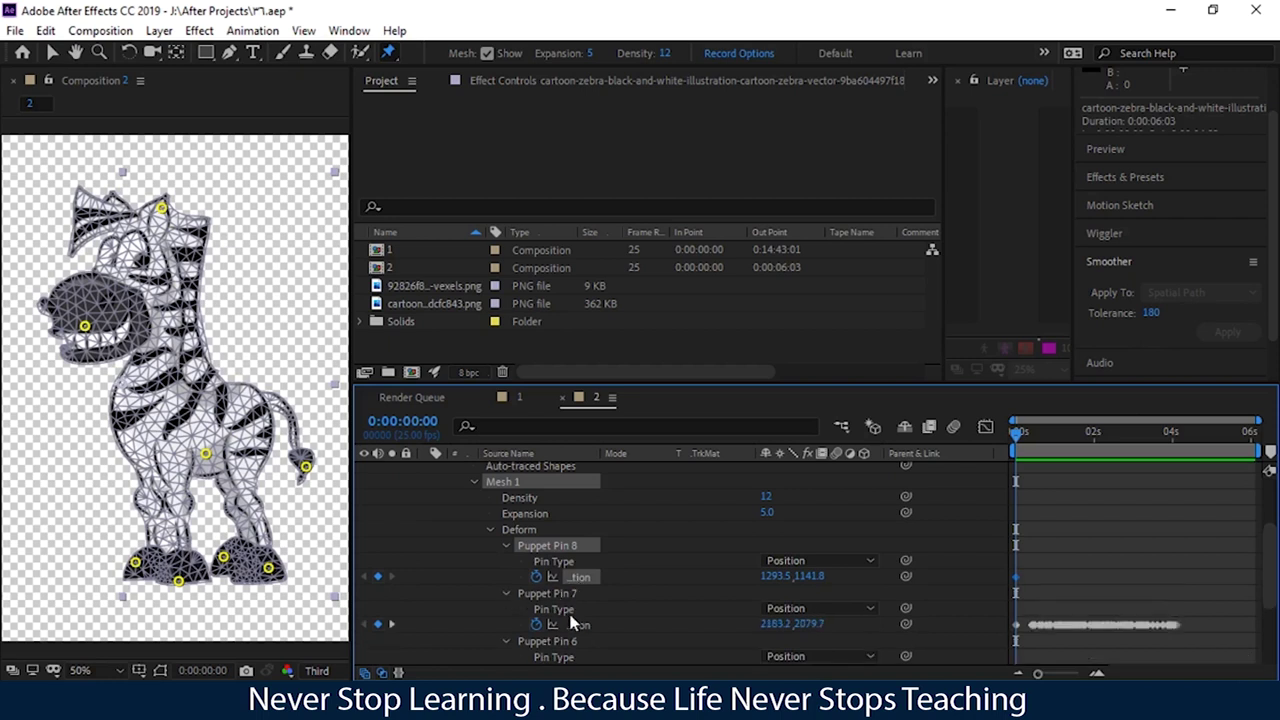
click(553, 609)
click(576, 624)
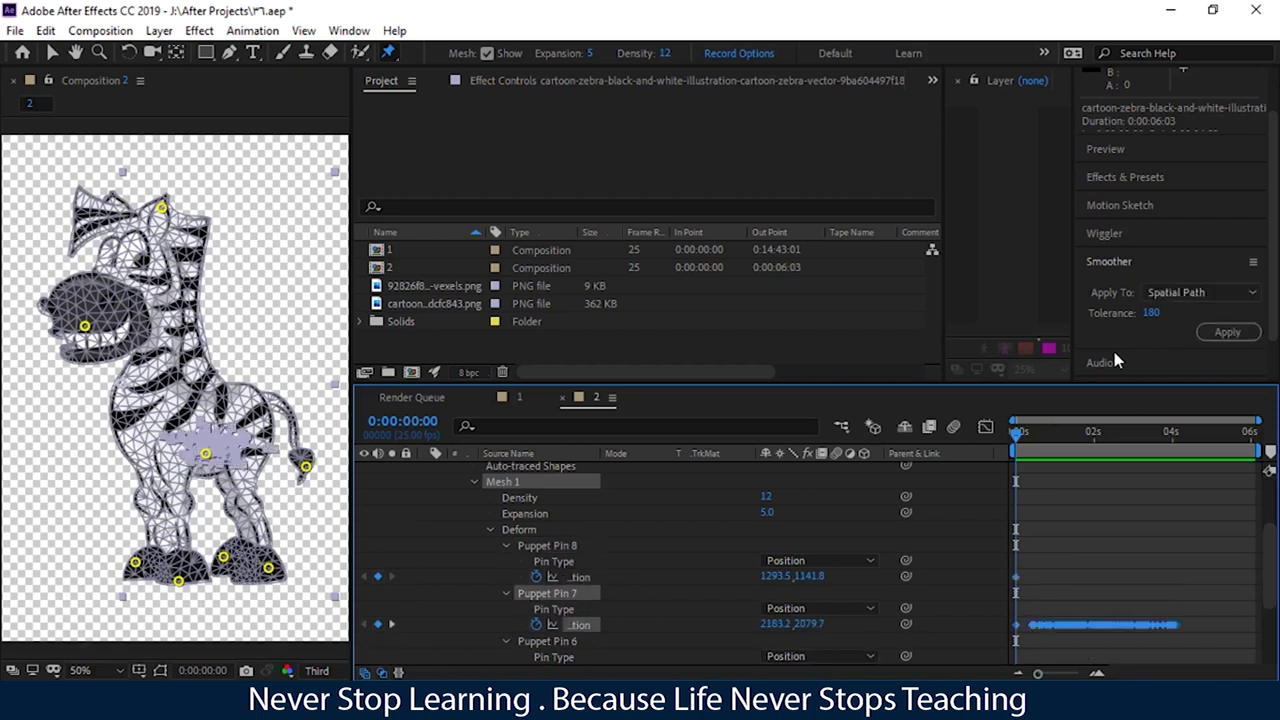
click(1228, 332)
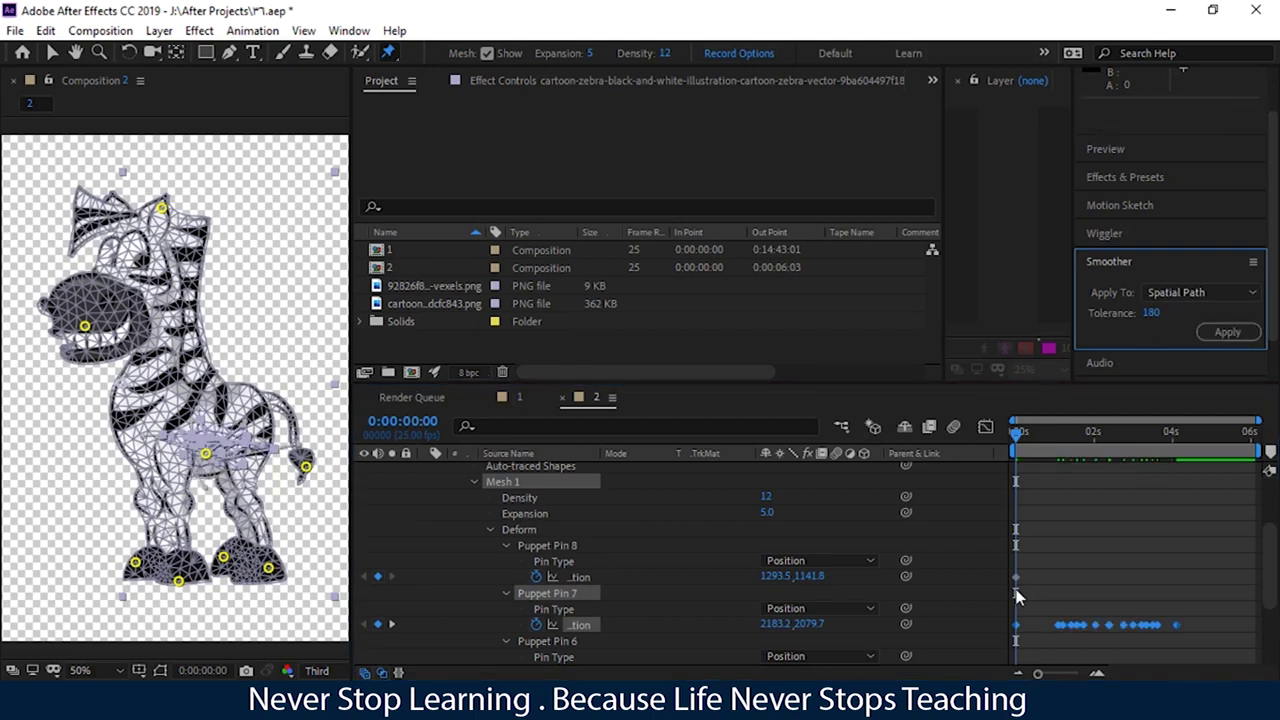
Preview the smoothed motion of Puppet Pin 7 from 0:00:00:10
drag(1016, 432, 1028, 514)
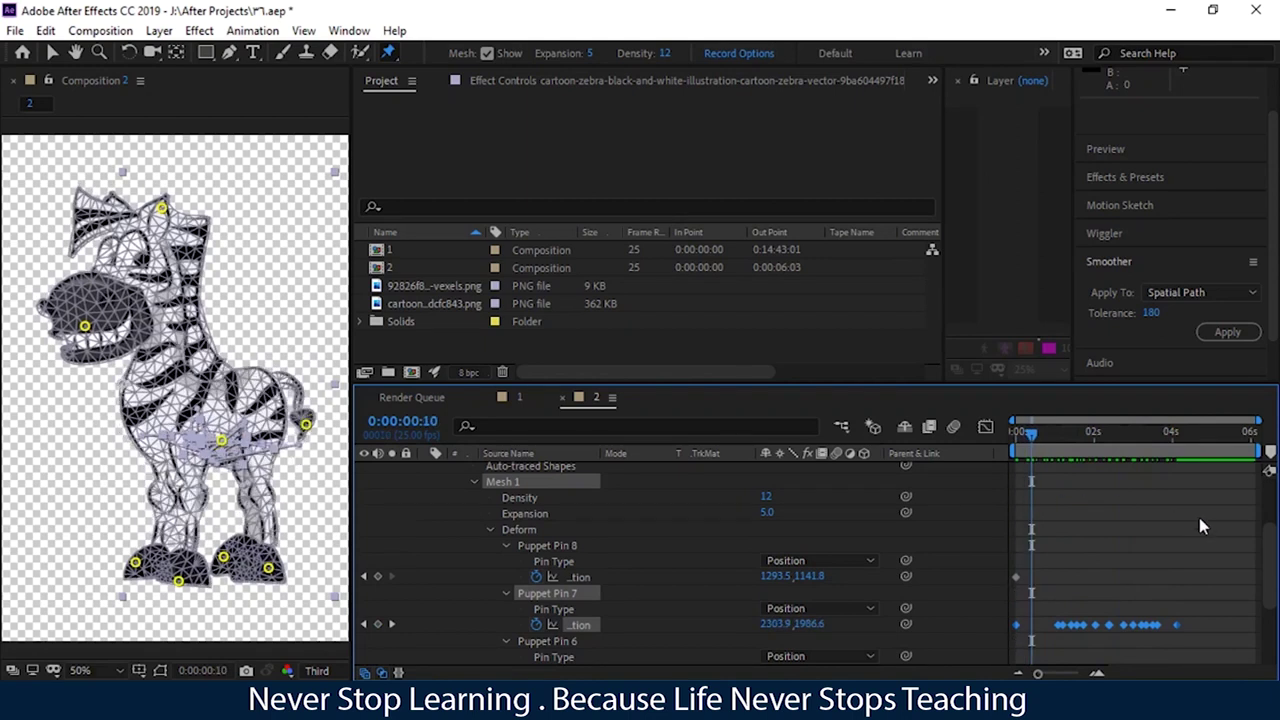
drag(1037, 673, 1045, 675)
key(space)
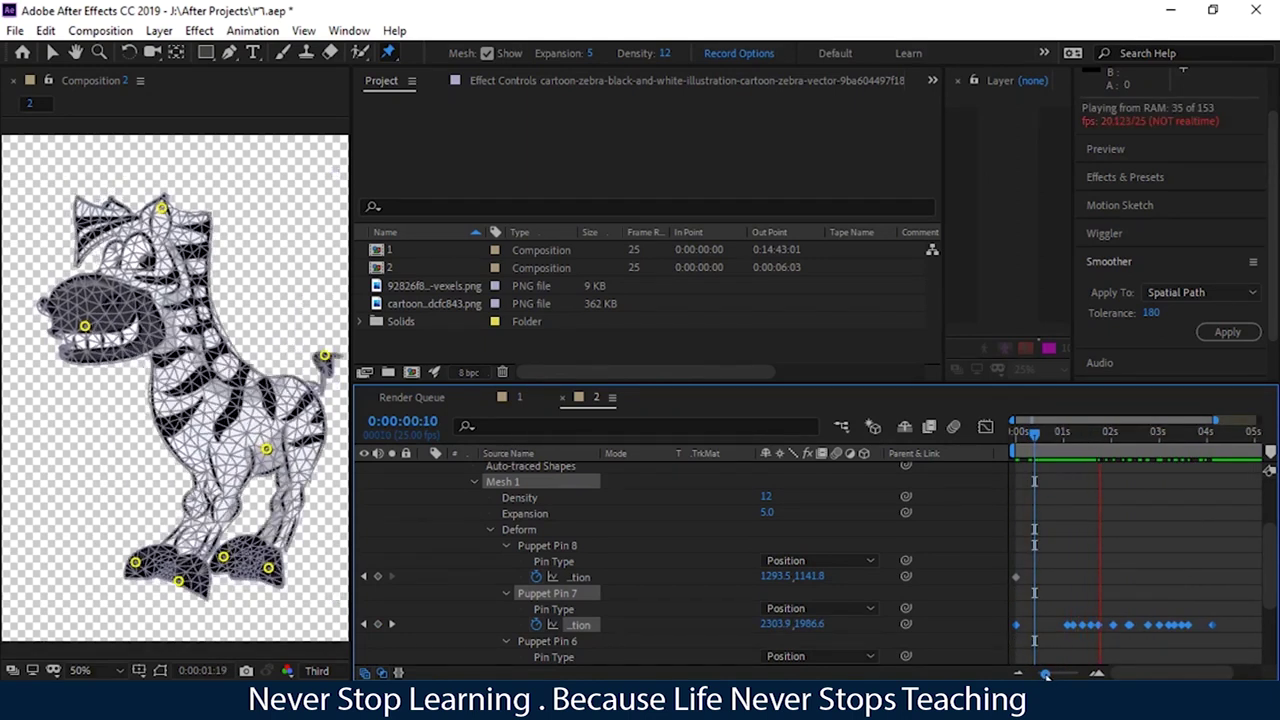
key(space)
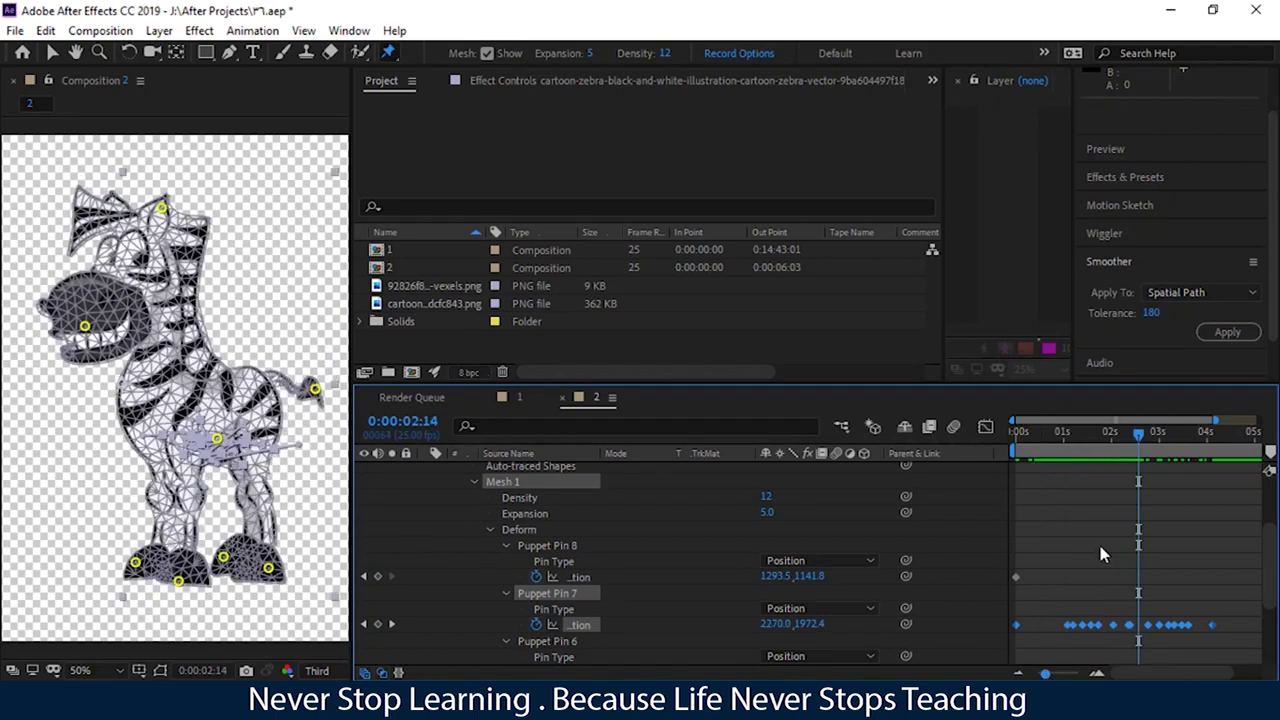
Move Puppet Pin 7's second Position keyframe earlier to 0:00:00:21 and set the current time to that frame
click(1100, 578)
drag(1066, 625, 1058, 630)
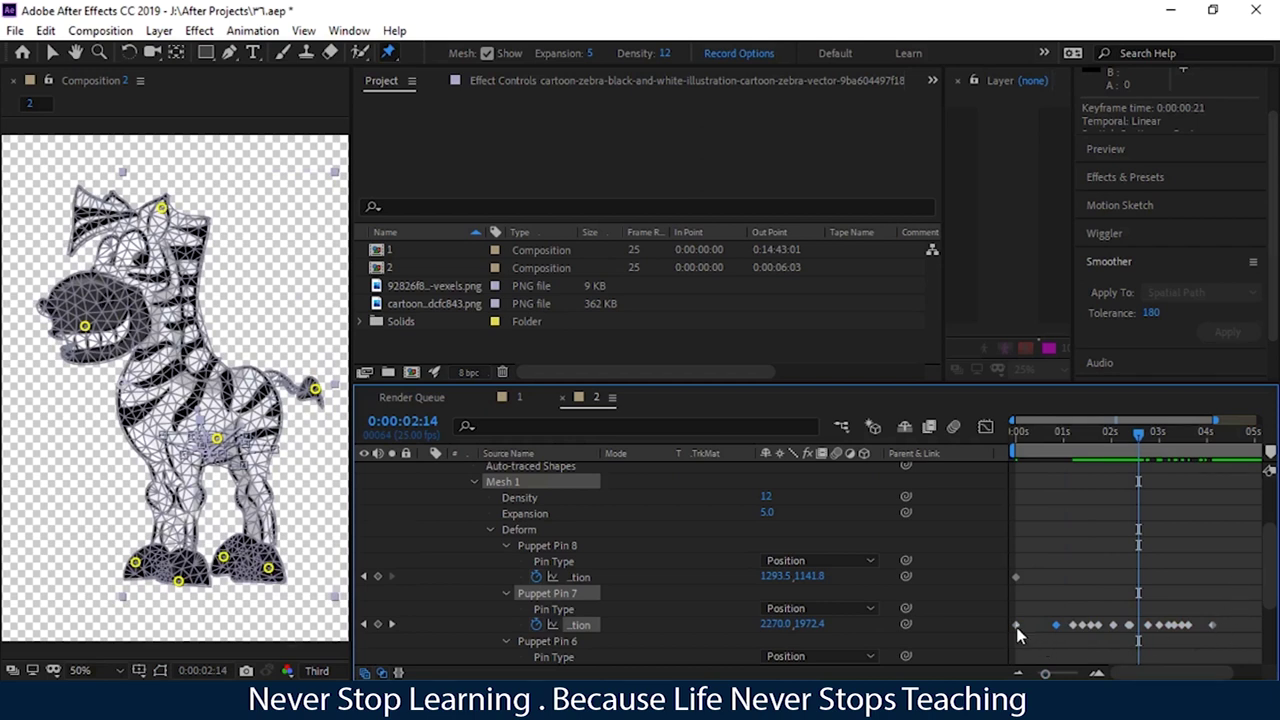
click(1213, 625)
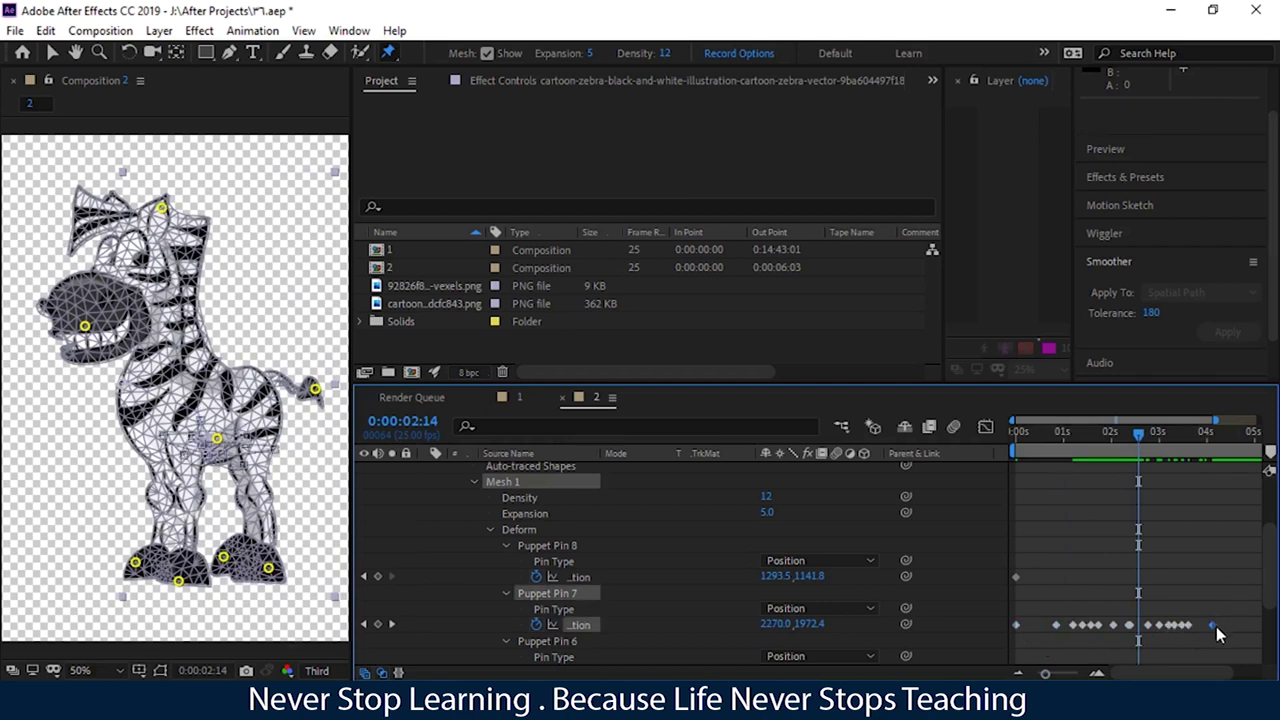
mouse_move(1216, 626)
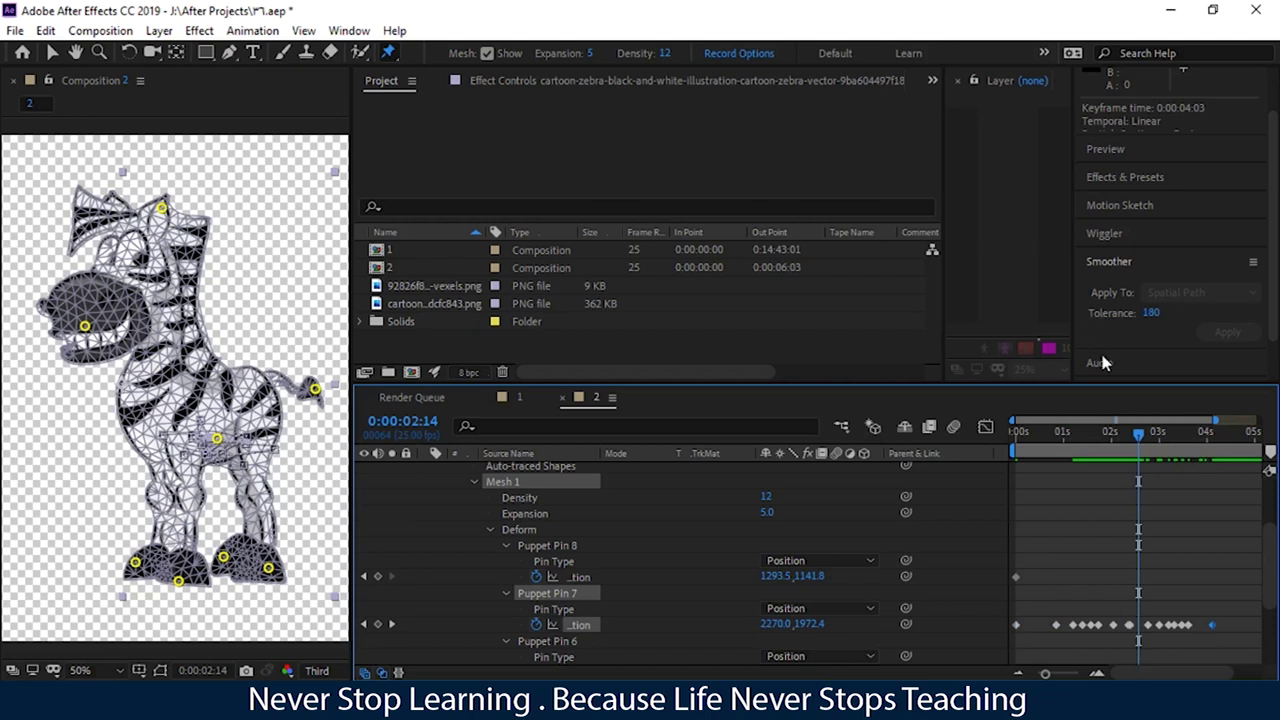
click(1056, 439)
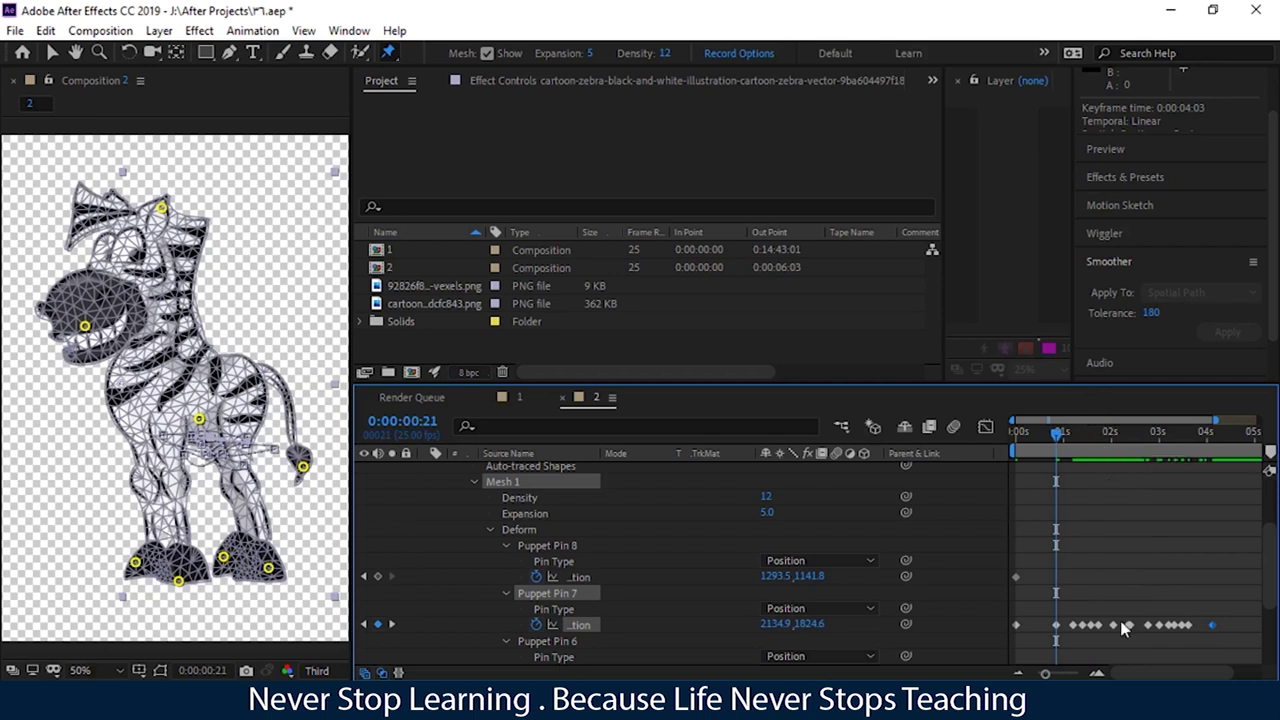
Shift all of Puppet Pin 7's Position keyframes about 0.6 seconds later and return the current time to 0:00:00:00
drag(1213, 601, 965, 668)
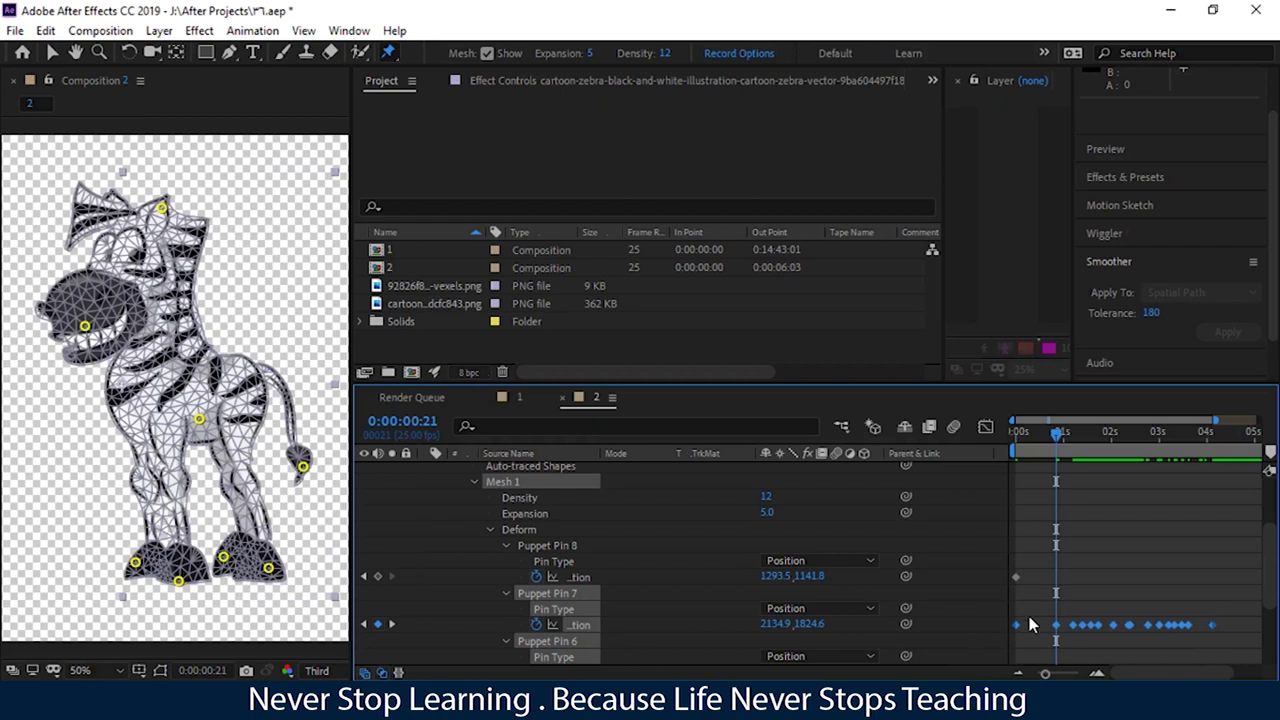
drag(1057, 625, 1090, 628)
click(1069, 597)
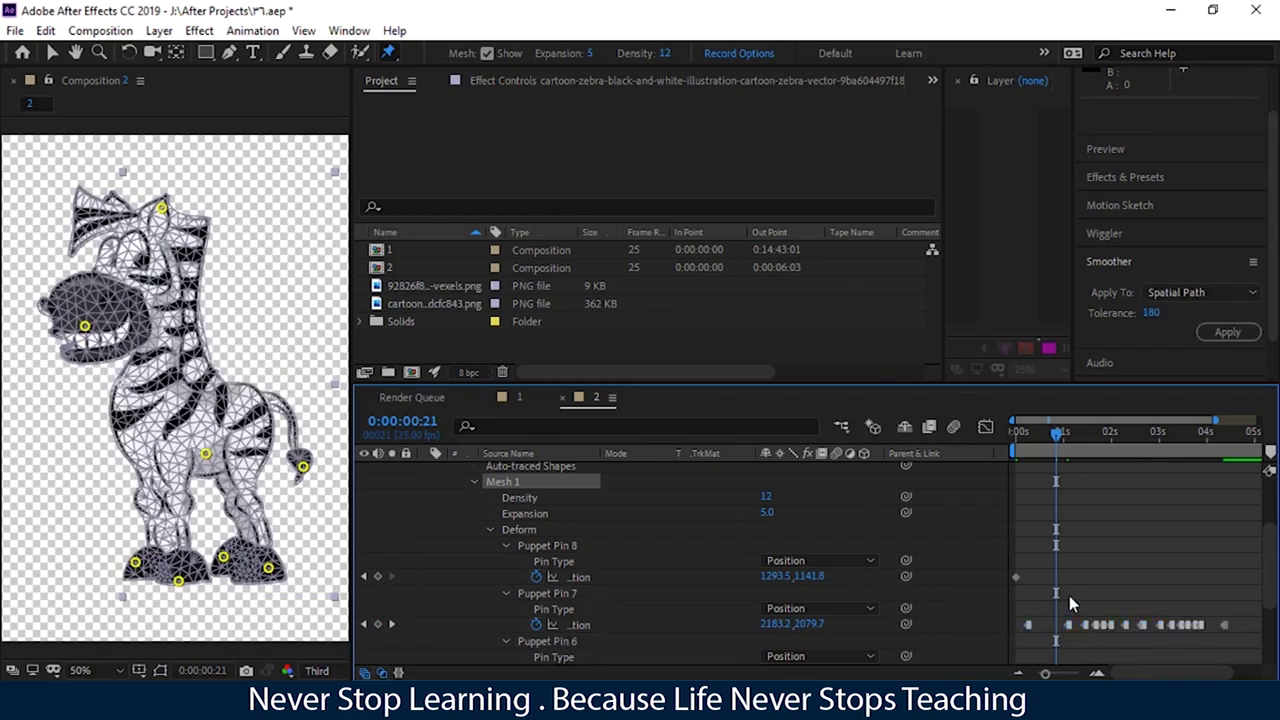
key(ctrl+z)
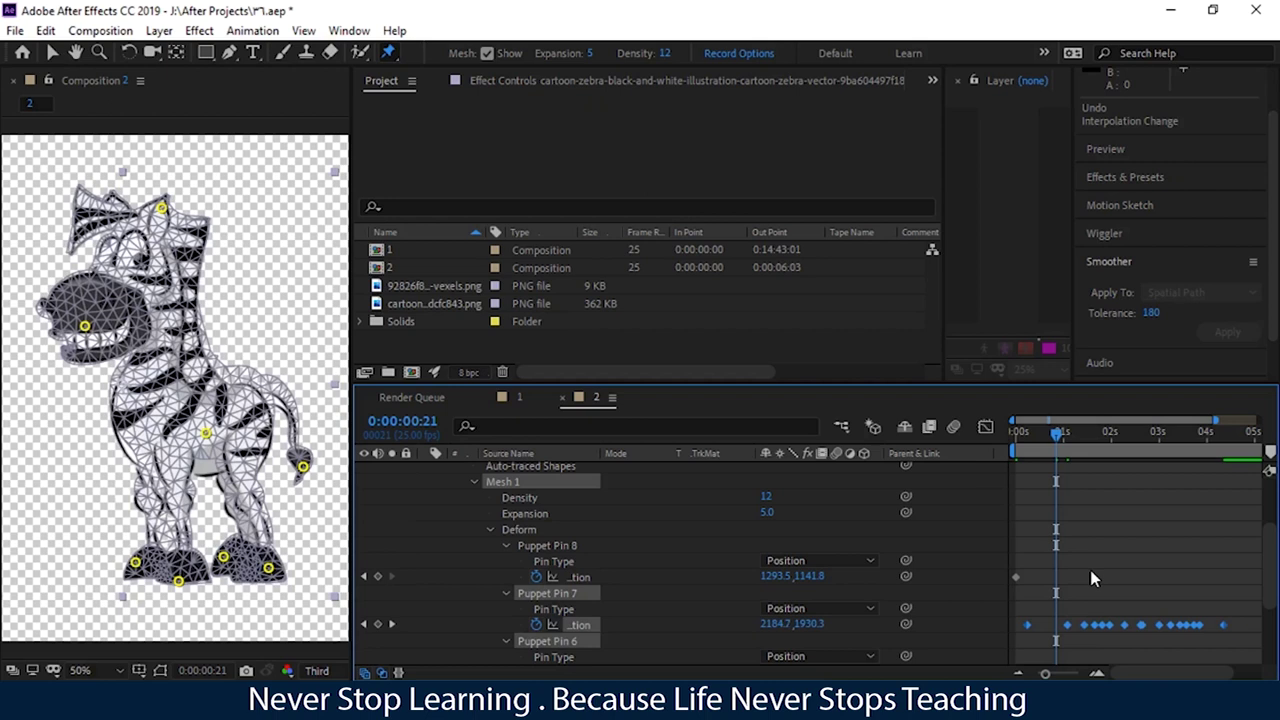
mouse_move(1122, 624)
mouse_down()
mouse_move(1143, 623)
mouse_move(1110, 624)
mouse_move(1143, 624)
mouse_up()
click(1133, 601)
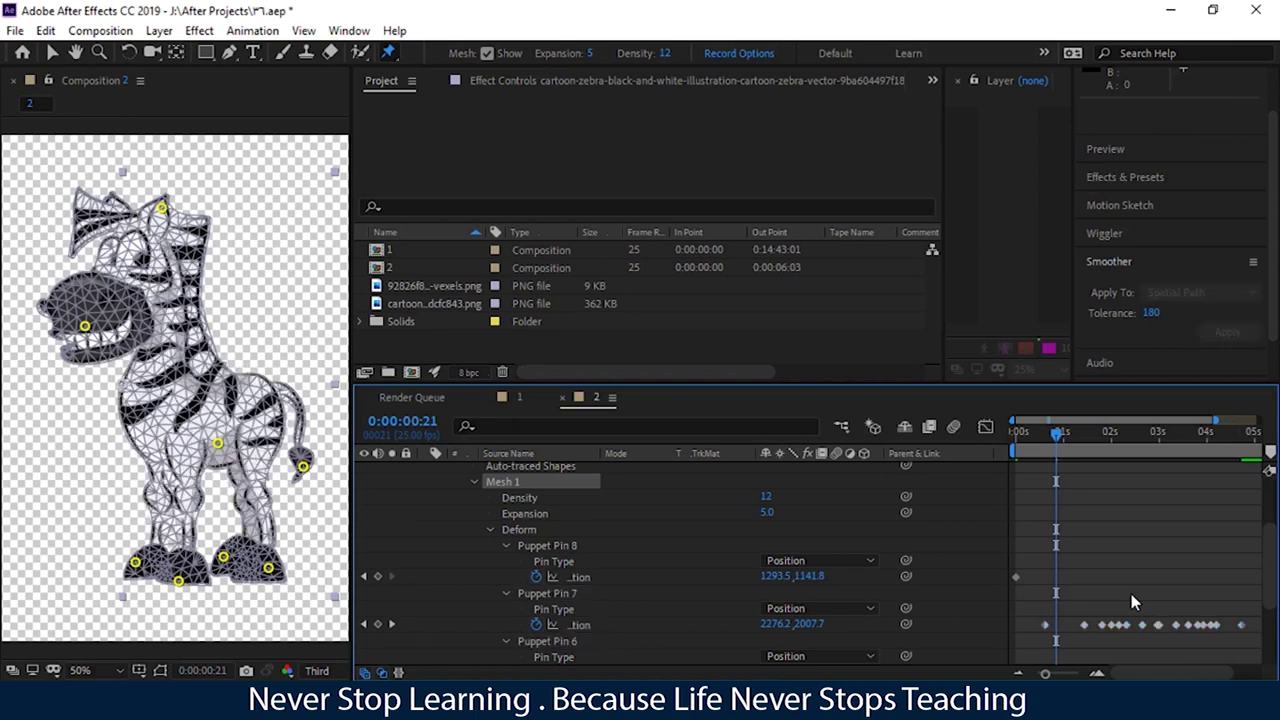
drag(1057, 432, 1005, 445)
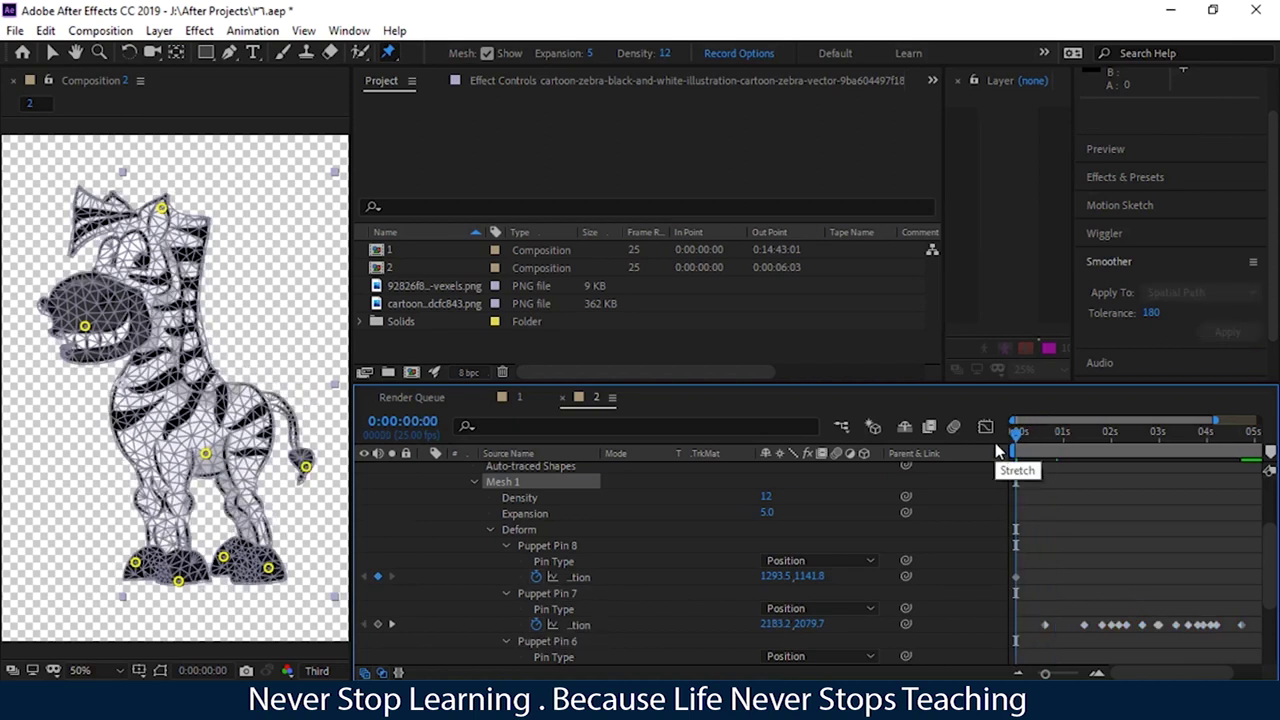
Review Puppet Pin 7's Position keyframes under Mesh 1 together with the Smoother's path and tolerance settings
click(476, 482)
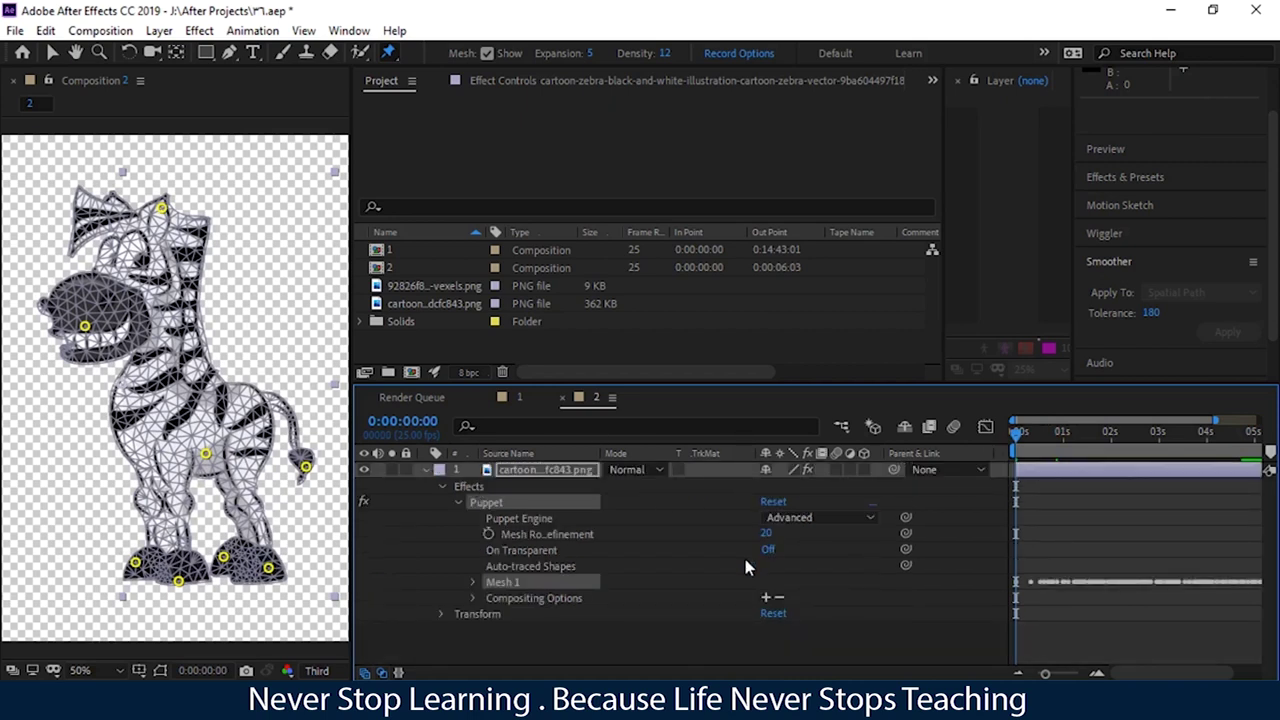
click(473, 582)
scroll(473, 584, down, 3)
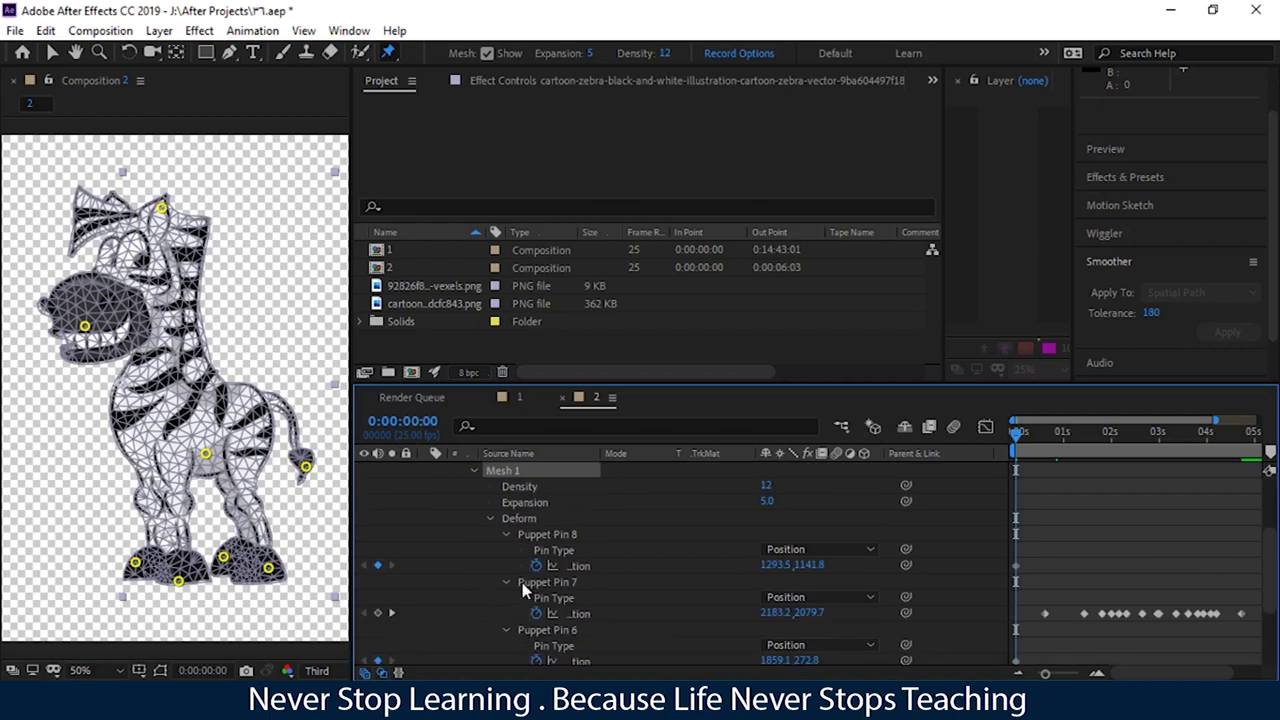
click(584, 614)
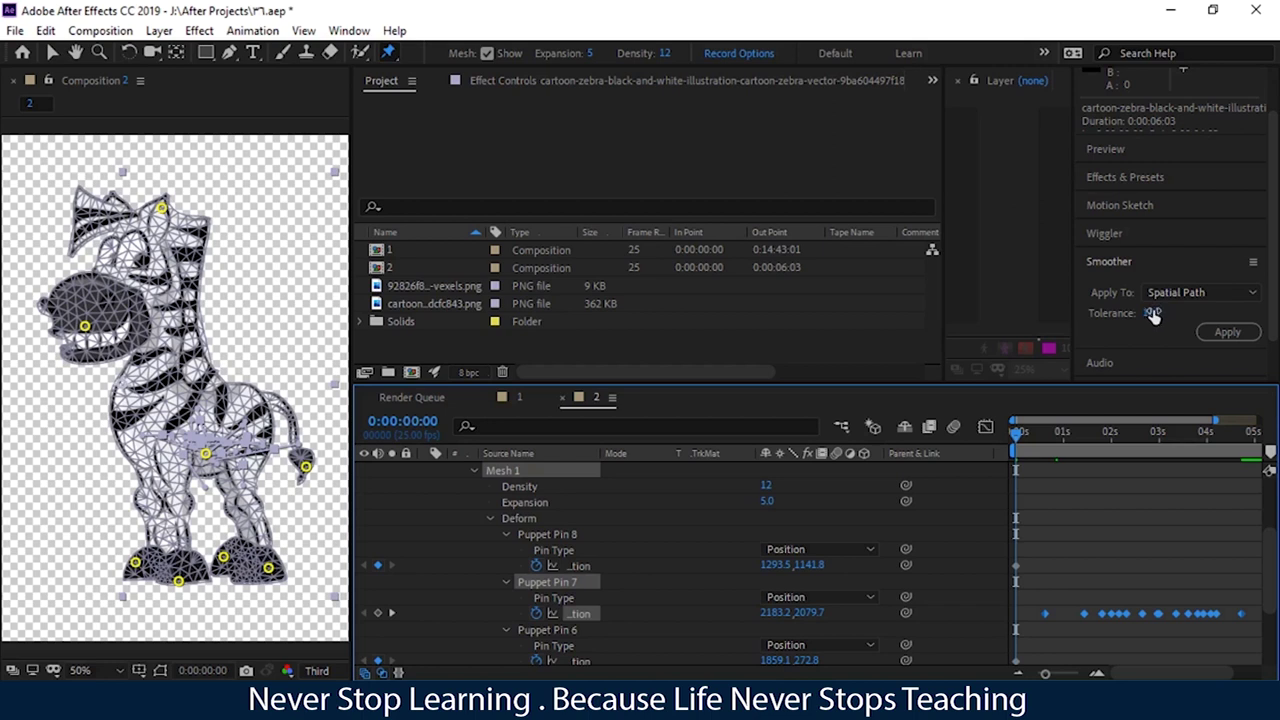
click(1215, 333)
click(1152, 313)
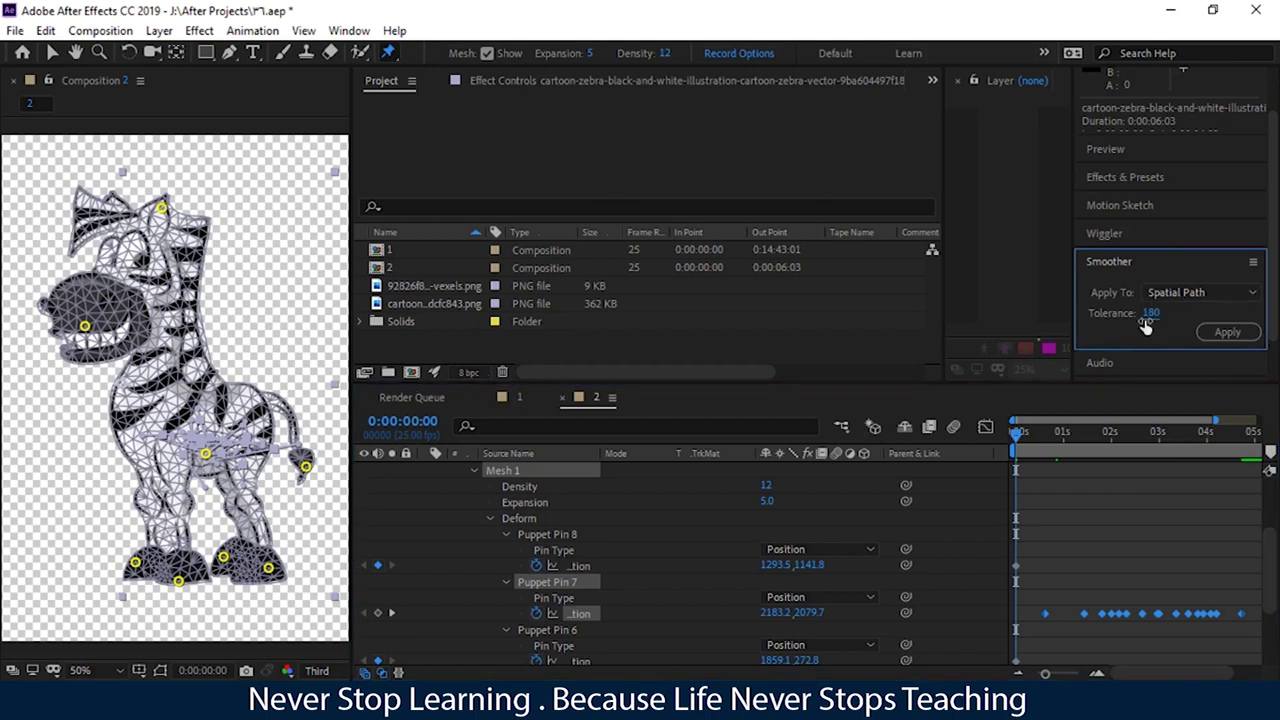
click(1266, 612)
scroll(1262, 612, up, 3)
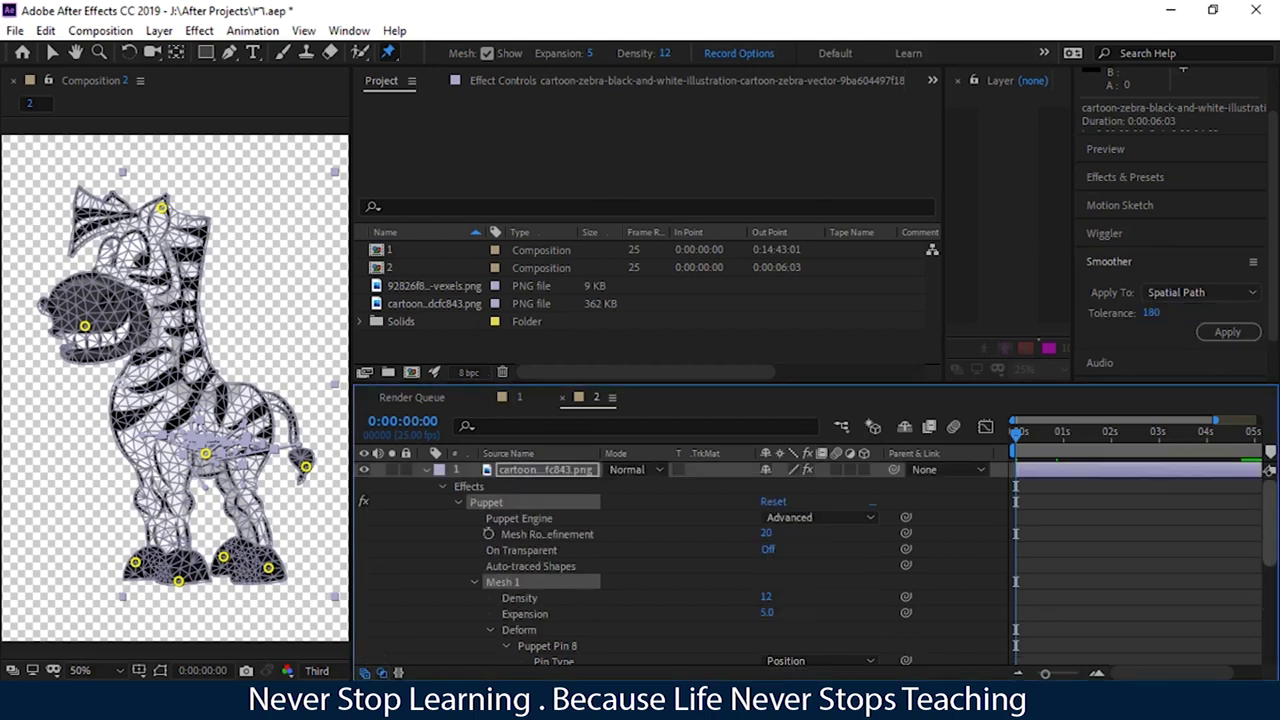
Switch to composition 1 with the cartoon businessman and enlarge the figure for pinning
click(430, 287)
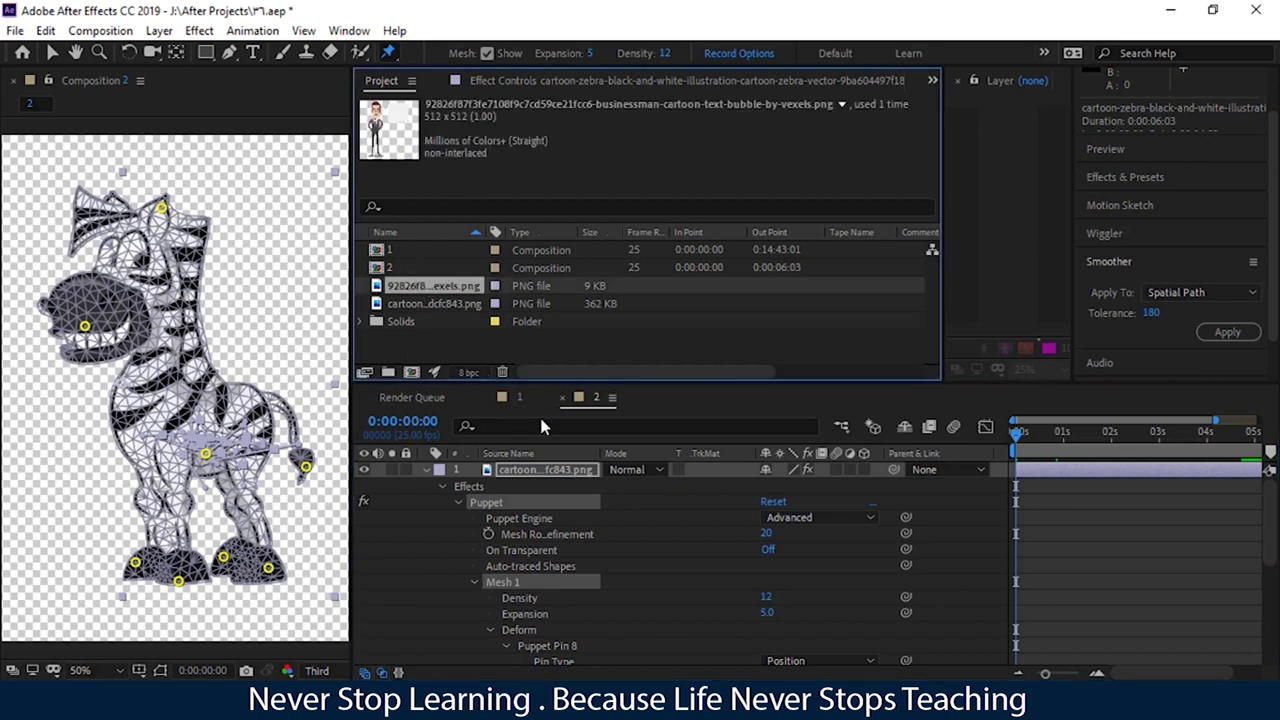
click(516, 397)
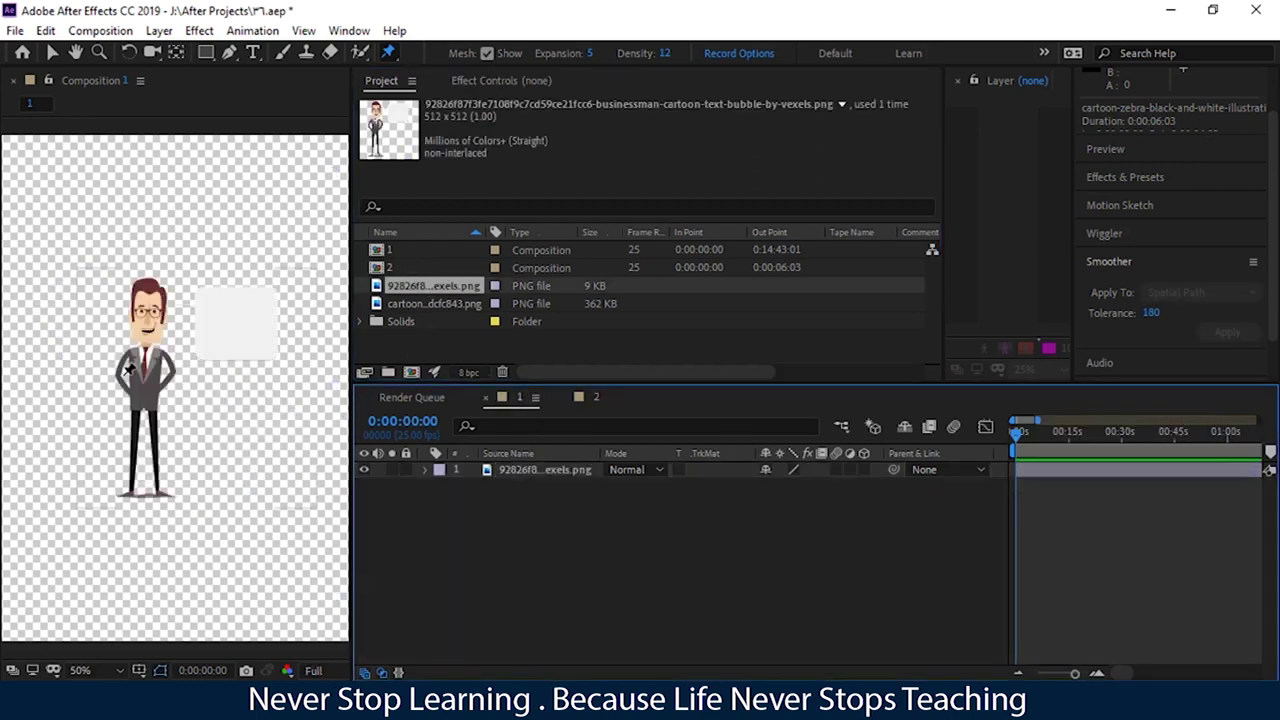
scroll(166, 373, up, 2)
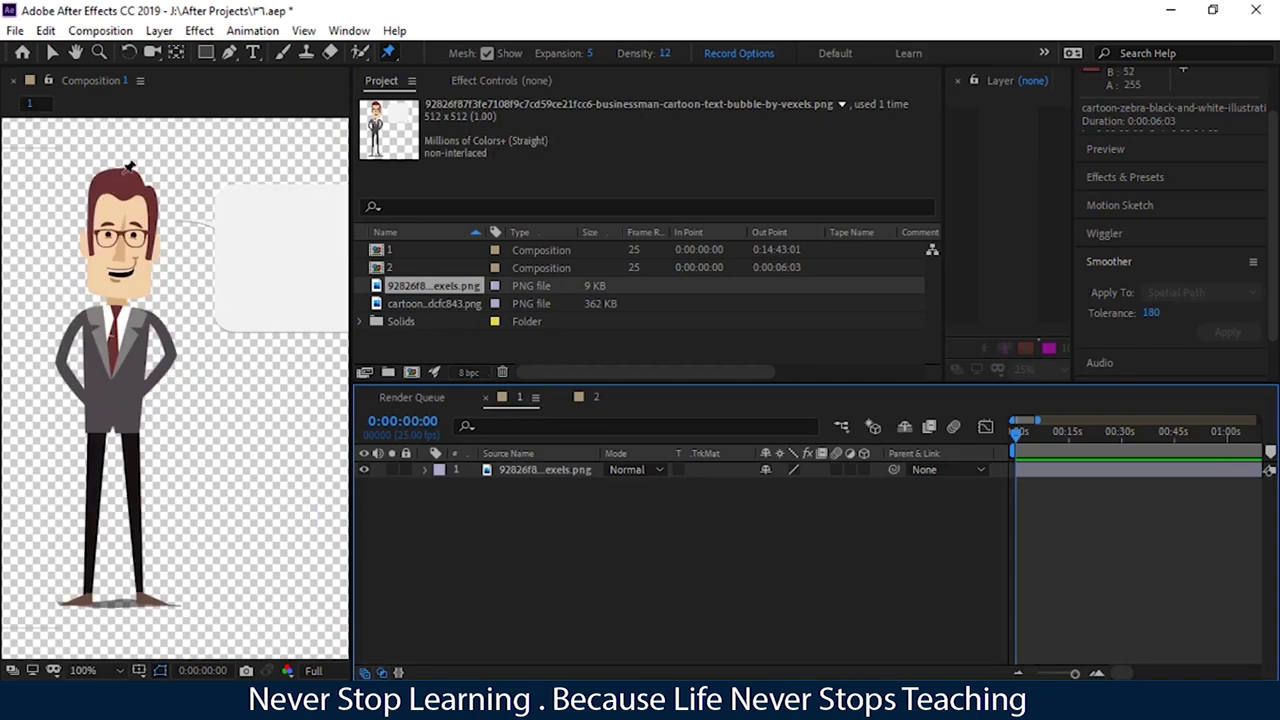
Place puppet pins on the top of the businessman's head and on both of his elbows
drag(388, 52, 447, 53)
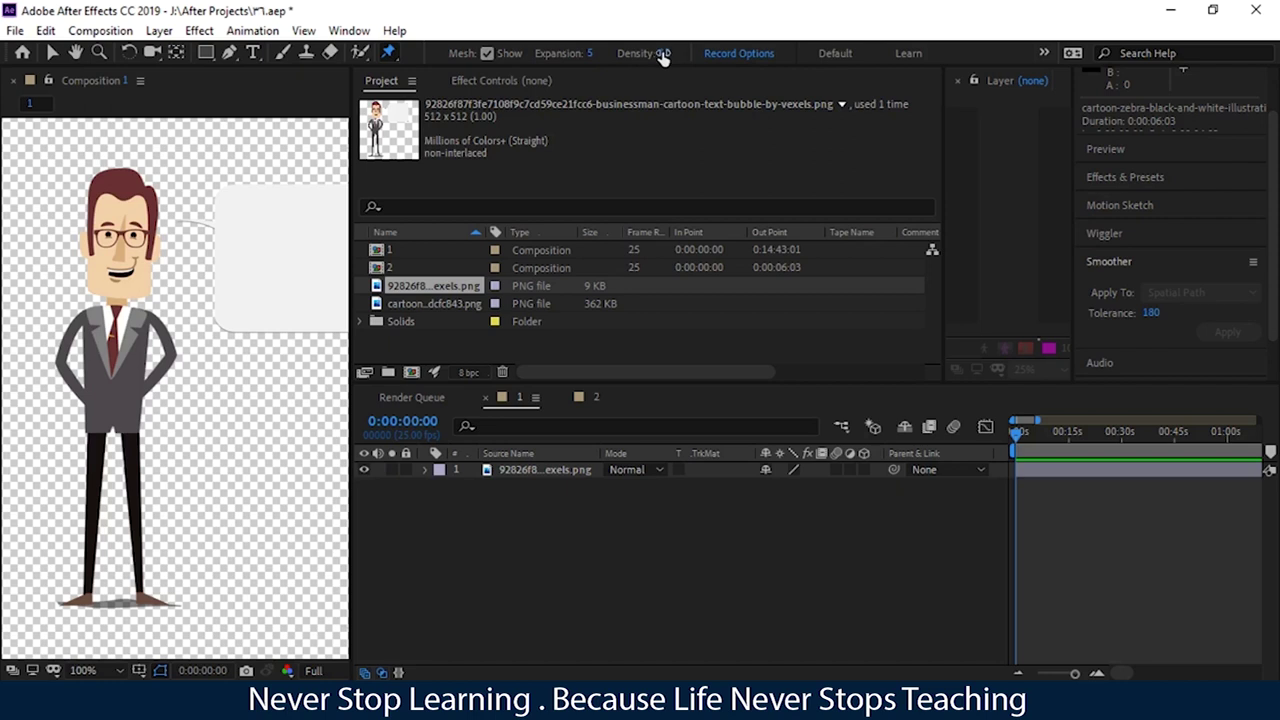
drag(662, 57, 670, 57)
click(124, 166)
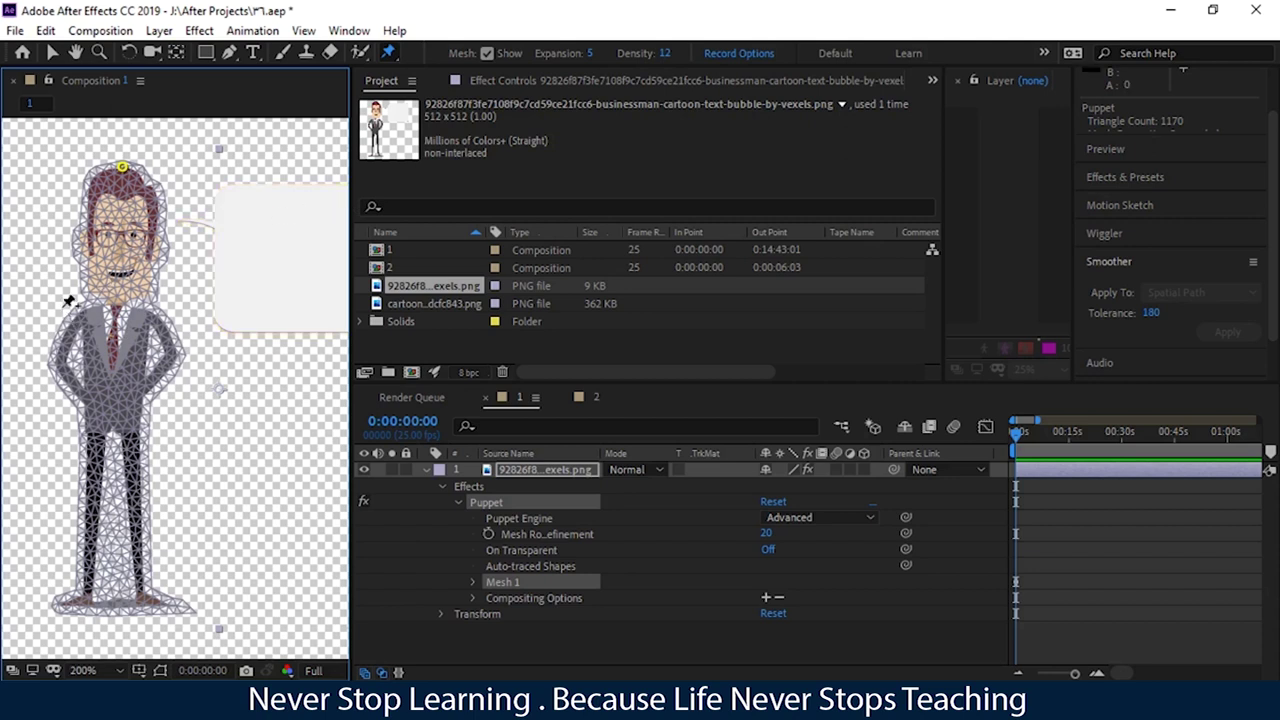
scroll(68, 300, up, 2)
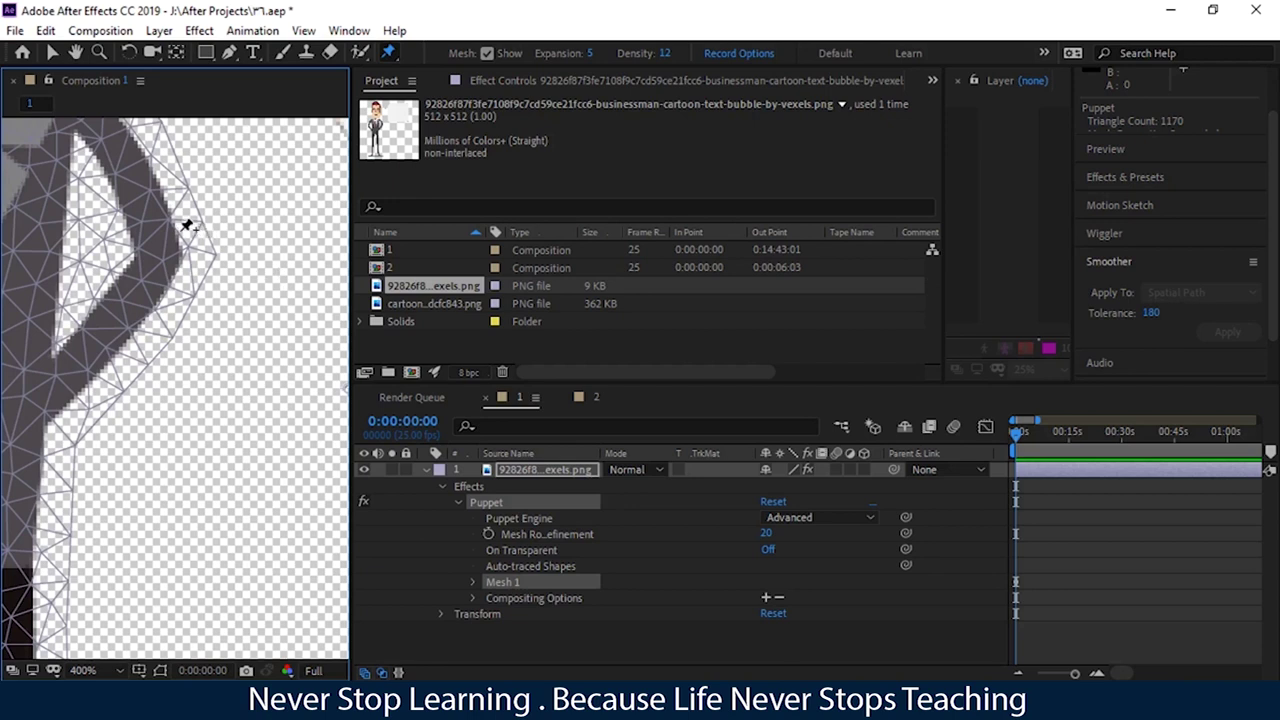
scroll(178, 258, down, 4)
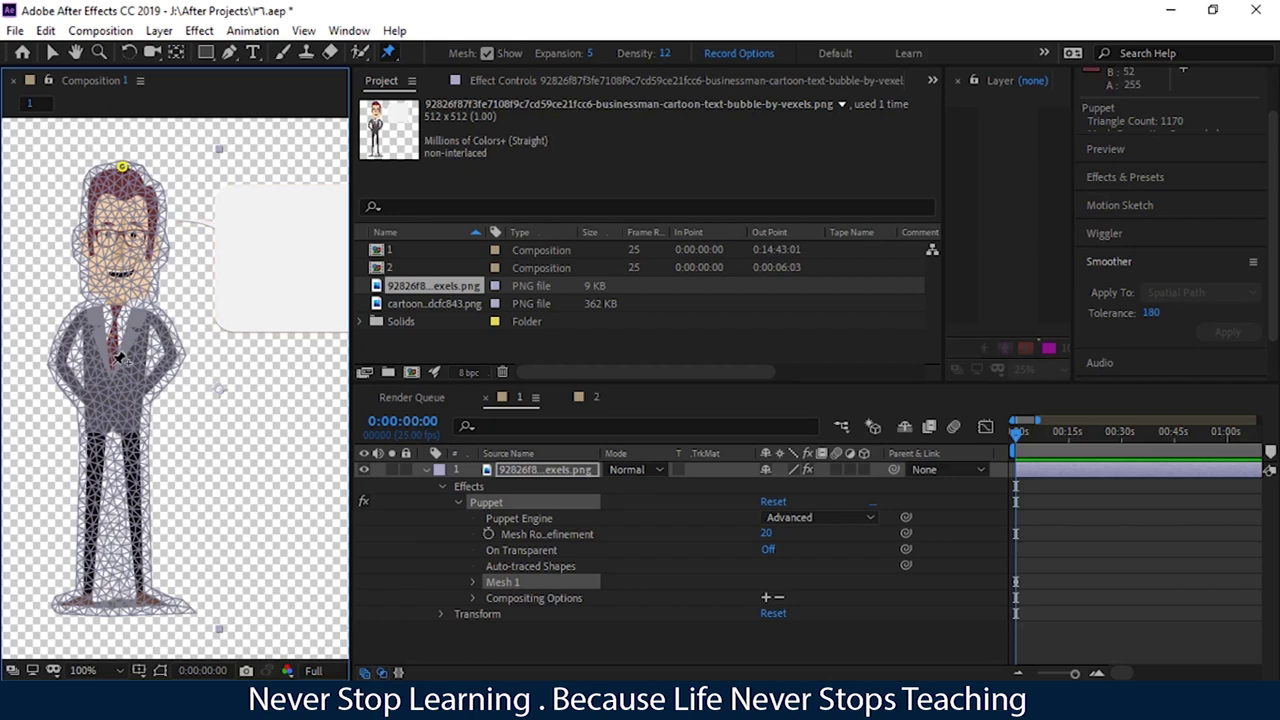
click(174, 356)
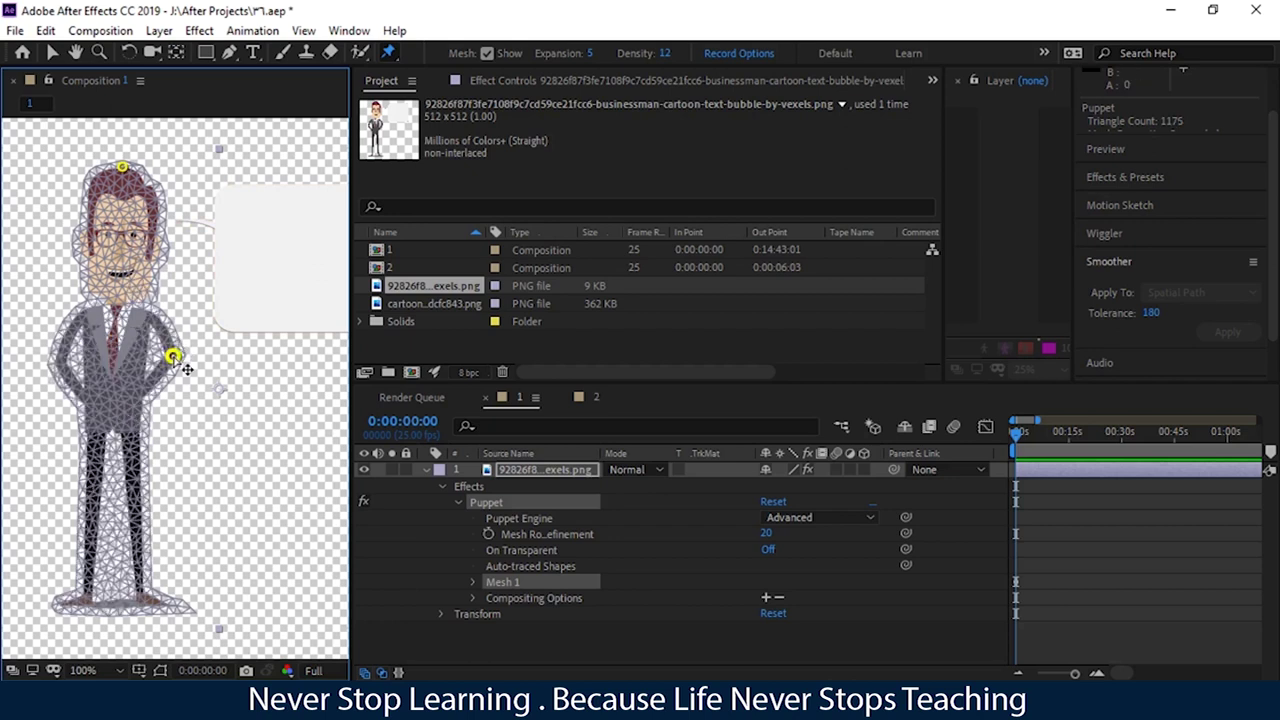
click(59, 363)
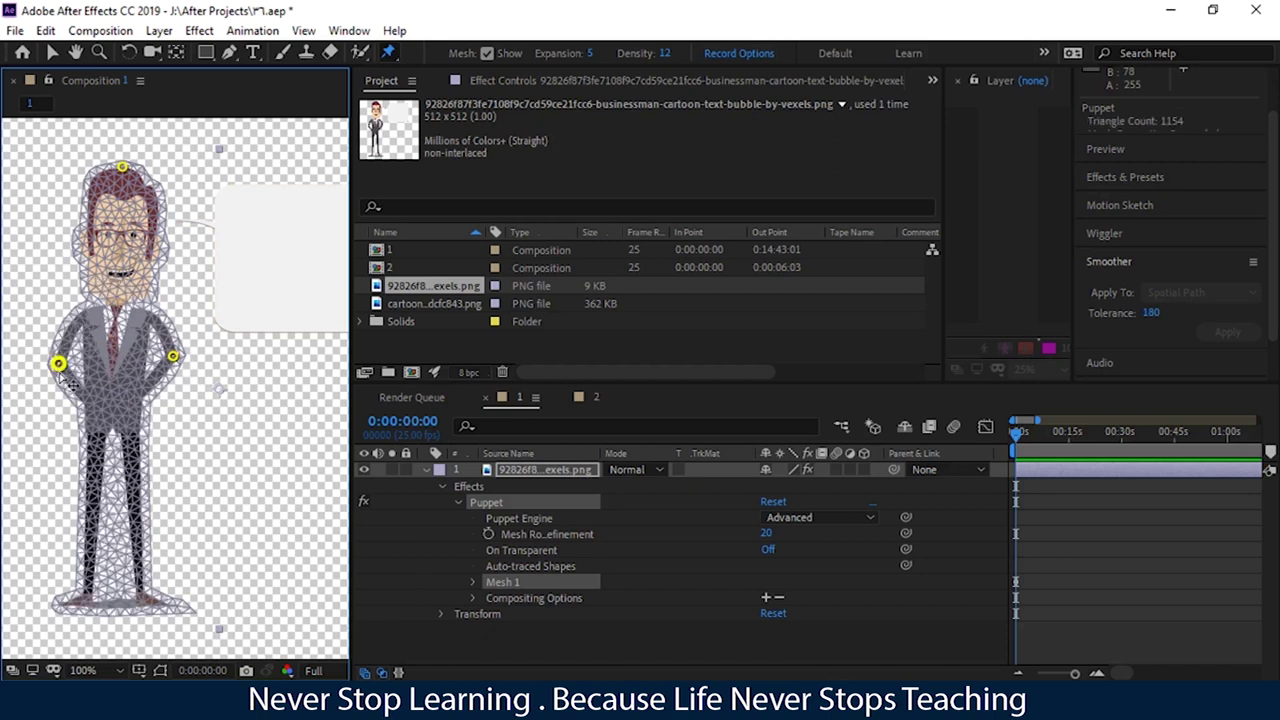
Place puppet pins on the businessman's two feet, waist, neck and both knees
click(68, 600)
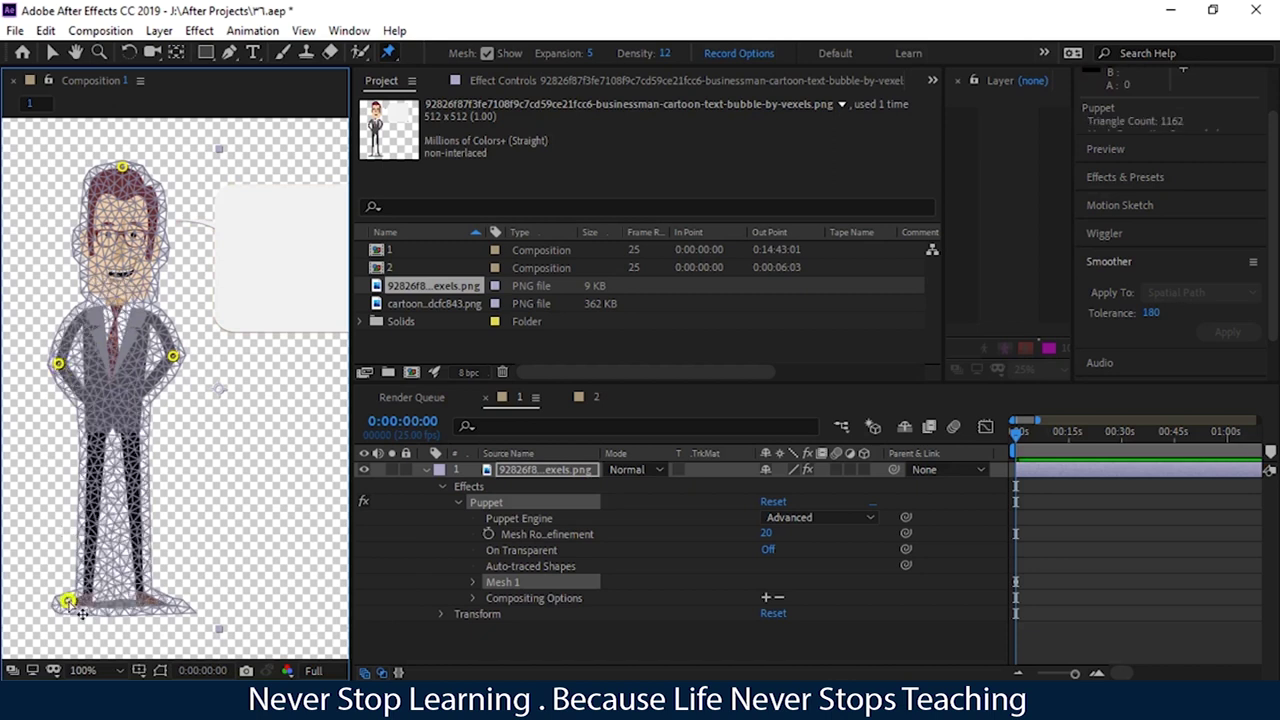
click(155, 603)
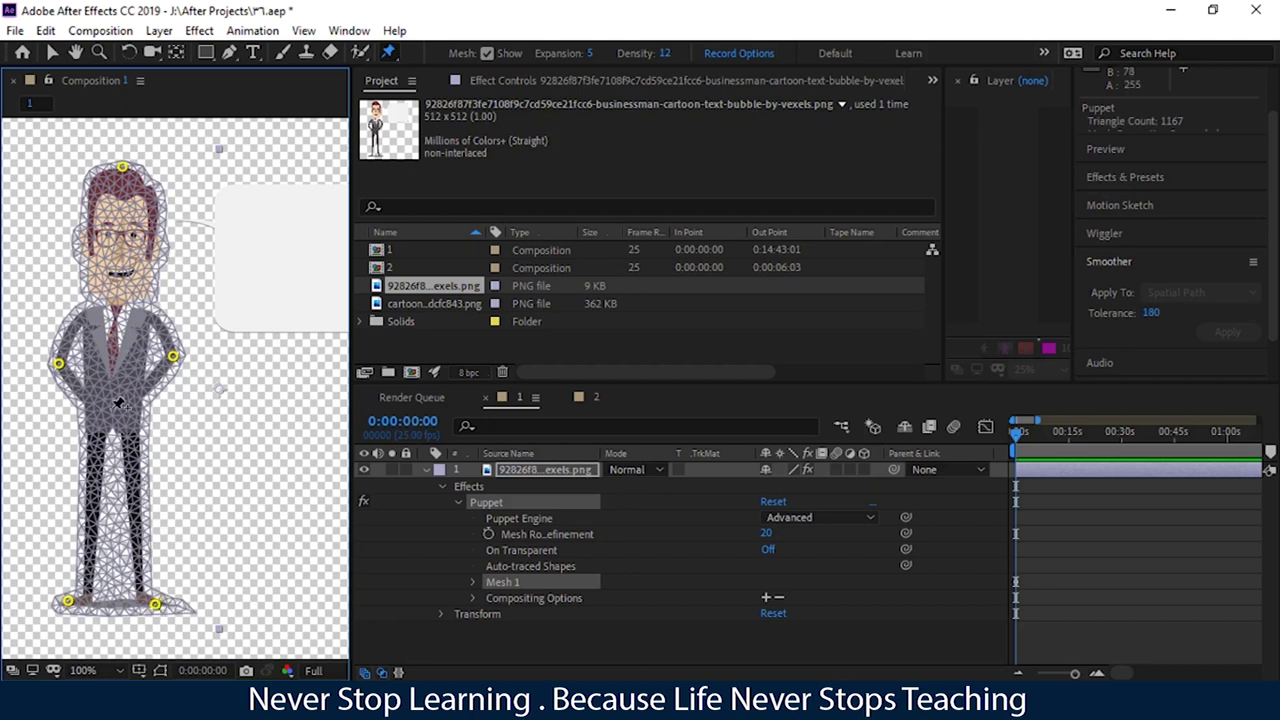
click(120, 413)
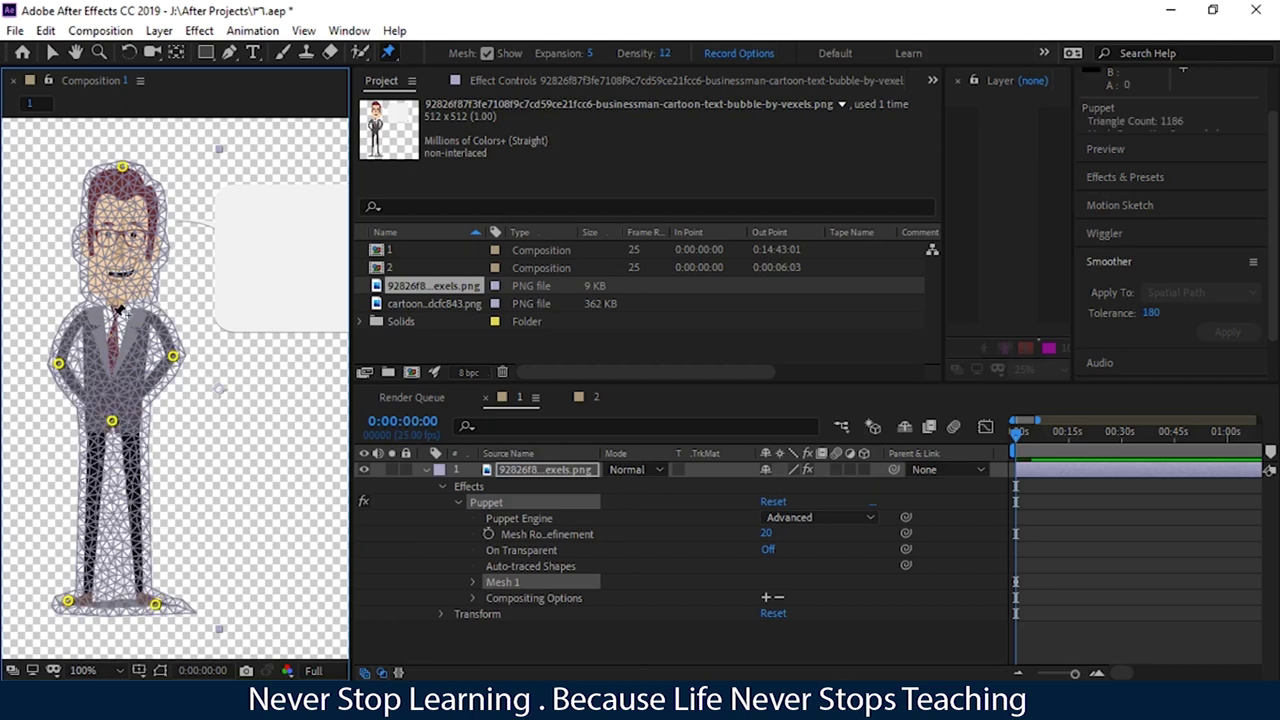
click(117, 301)
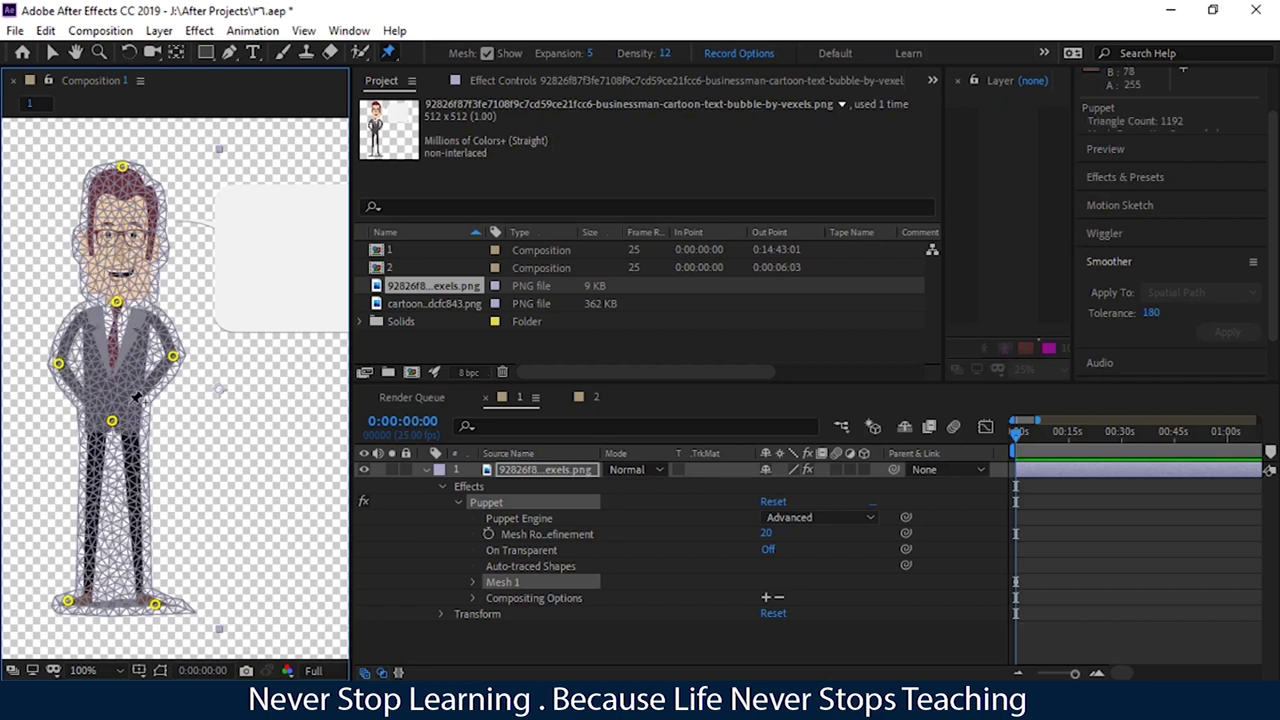
click(95, 503)
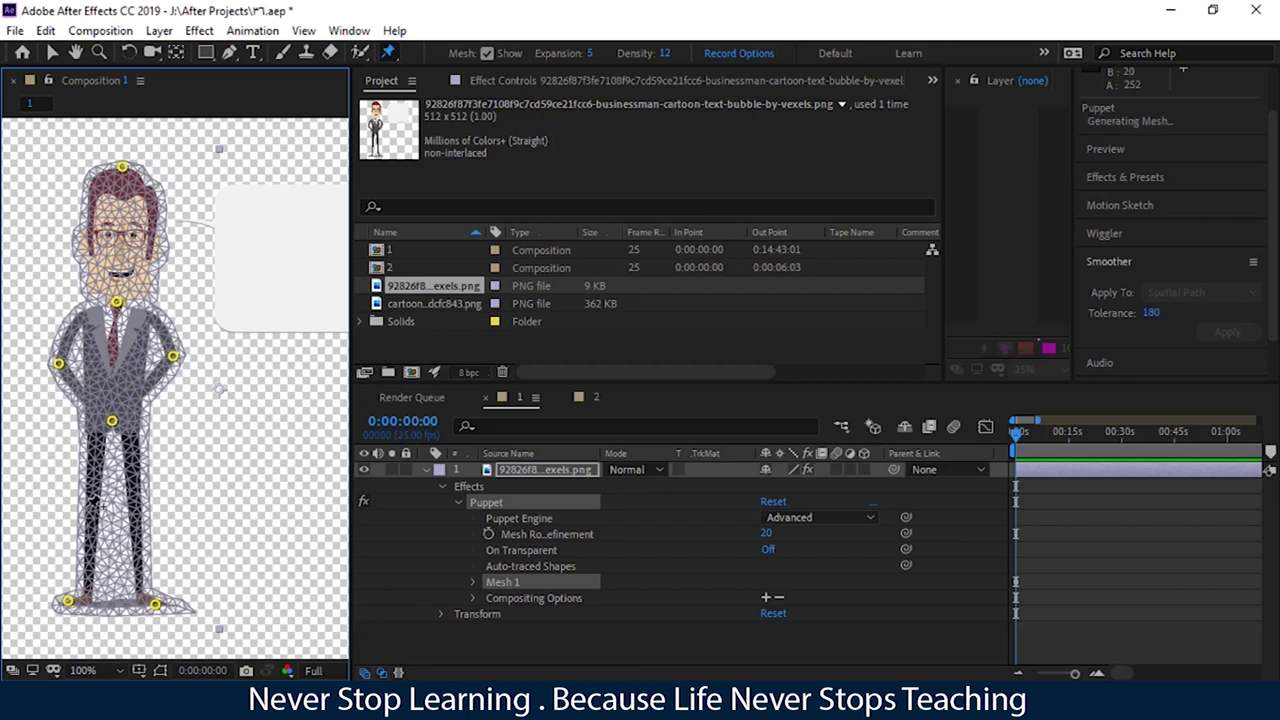
click(136, 504)
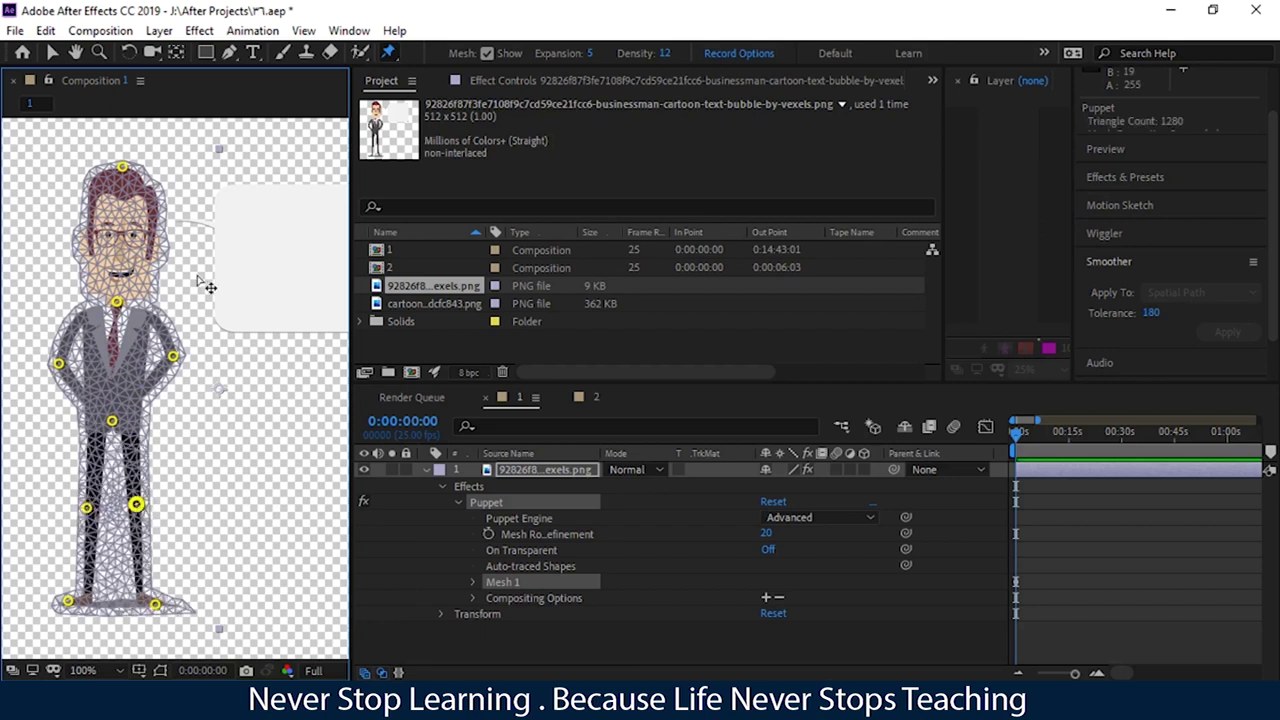
Test the elbow pin nearest the speech bubble and examine the mesh triangles around that arm up close
mouse_move(173, 357)
mouse_down()
mouse_move(194, 355)
mouse_move(168, 368)
mouse_move(200, 370)
mouse_move(185, 369)
mouse_up()
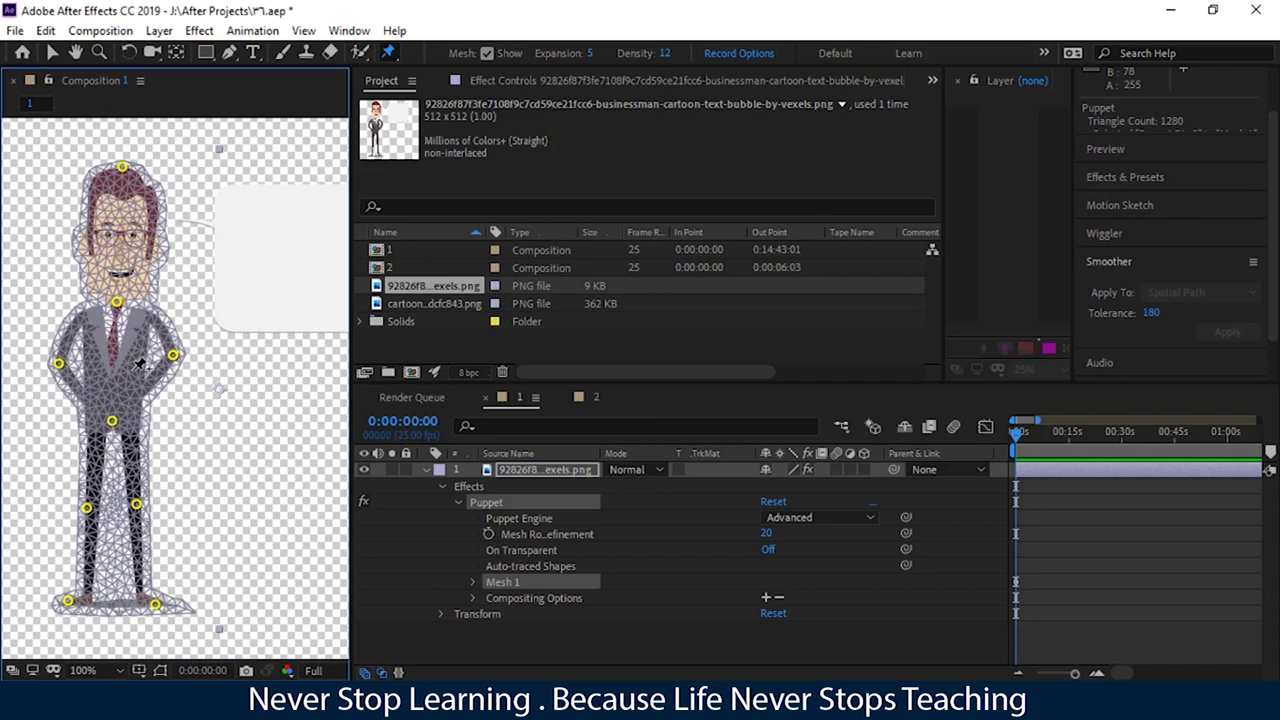
scroll(140, 365, up, 2)
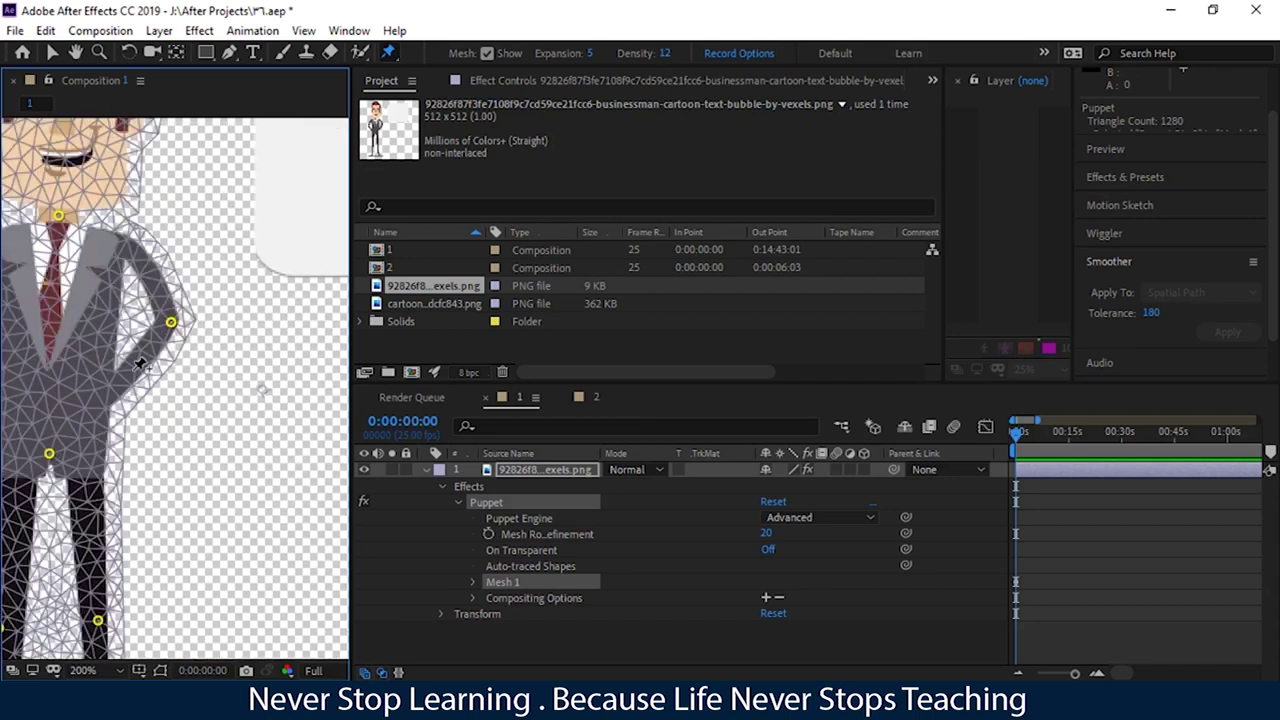
scroll(140, 365, down, 2)
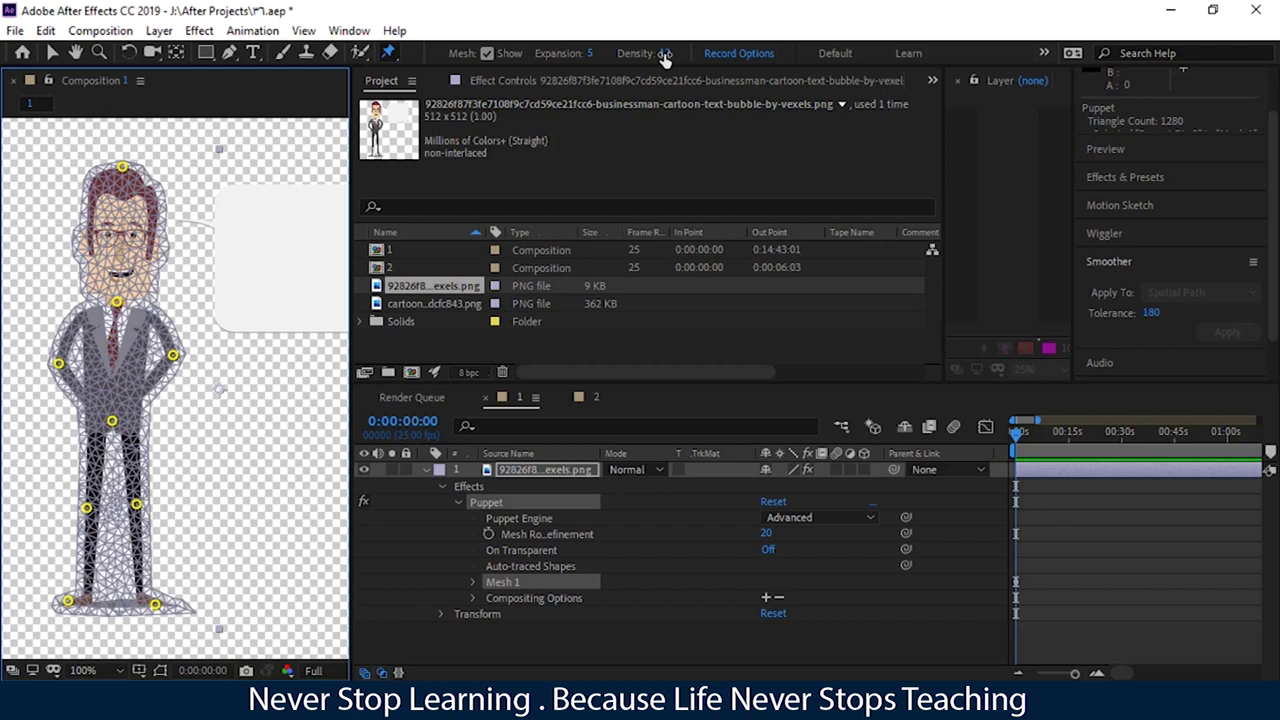
Set the businessman's puppet mesh density to 6
click(663, 54)
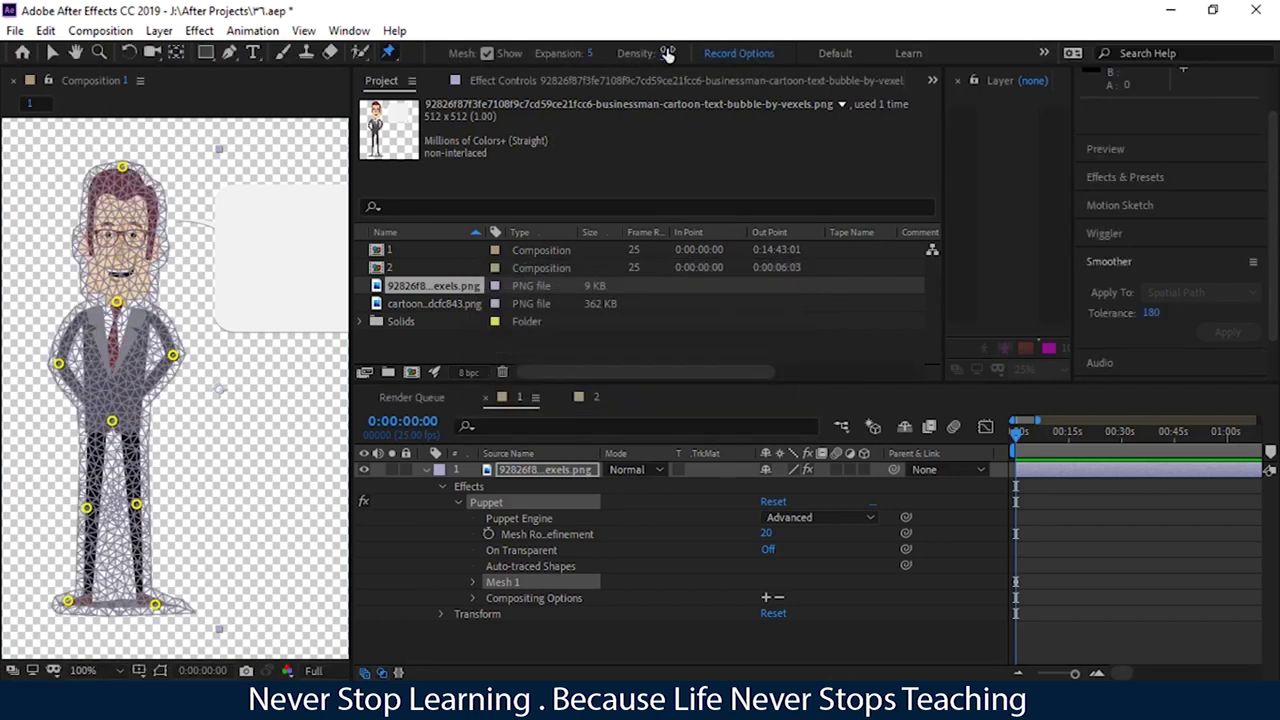
click(668, 55)
text(6)
click(609, 183)
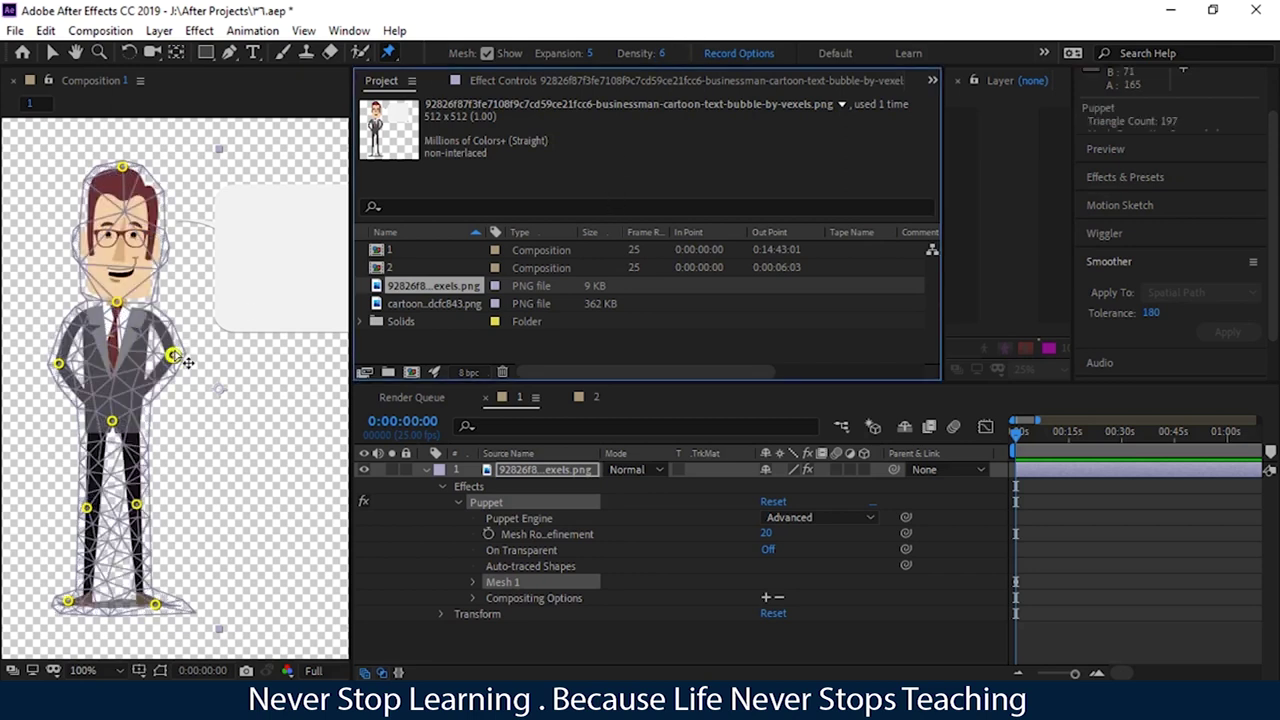
Move the elbow pin nearest the speech bubble slightly inward, and undo a second, larger move toward the body
mouse_move(172, 354)
mouse_down()
mouse_move(198, 362)
mouse_move(153, 375)
mouse_move(170, 375)
mouse_up()
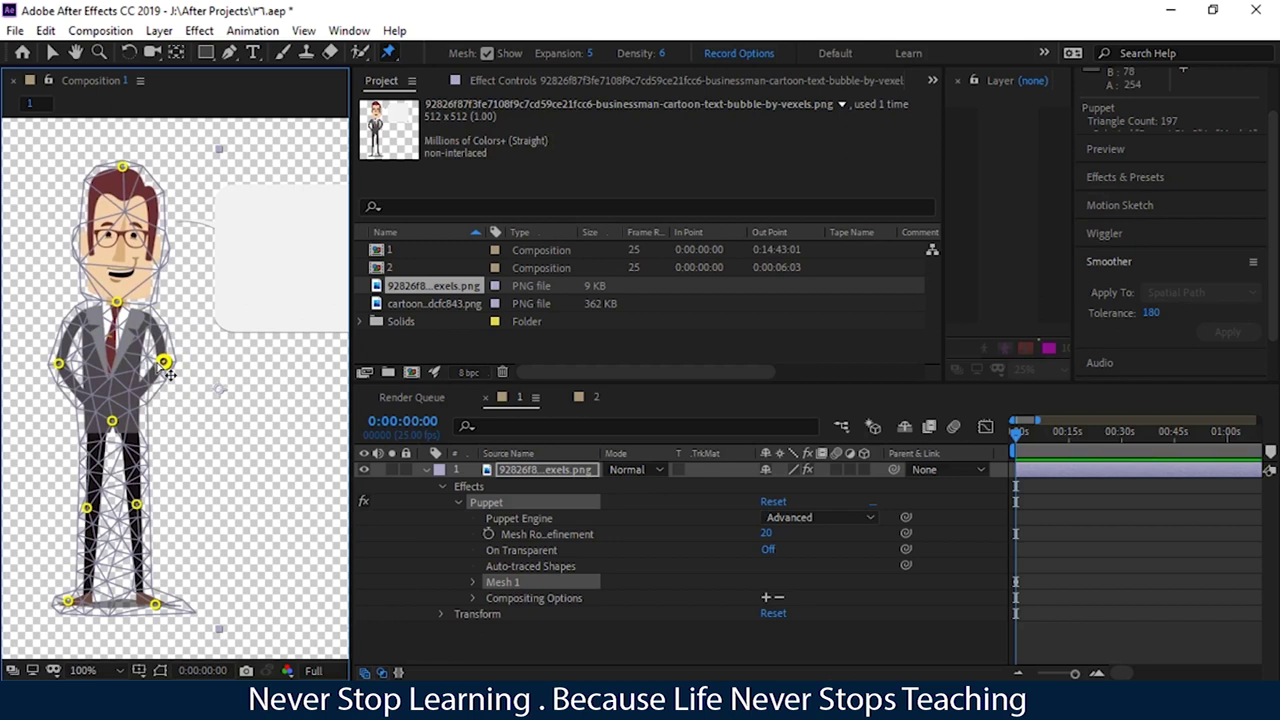
mouse_move(167, 367)
mouse_down()
mouse_move(209, 374)
mouse_move(147, 375)
mouse_up()
key(ctrl+z)
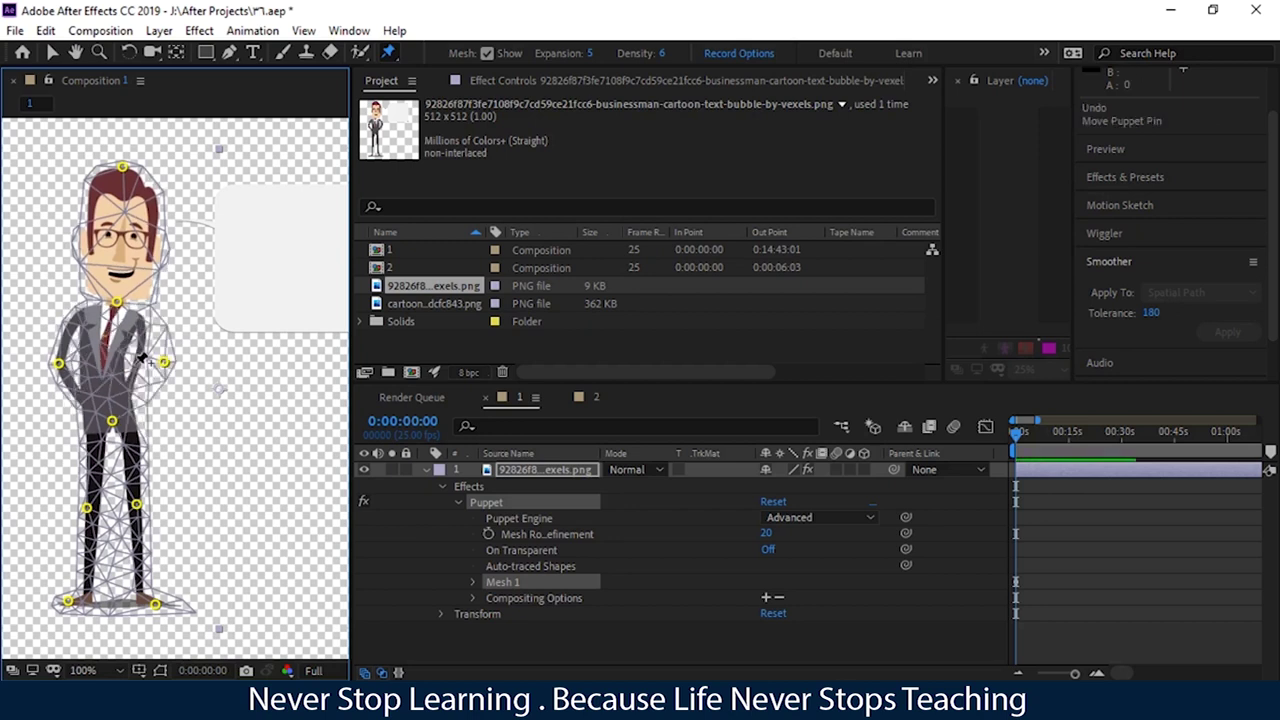
Try a mesh density of 2 with the elbow pin pulled far out from the body, and undo both changes
click(665, 55)
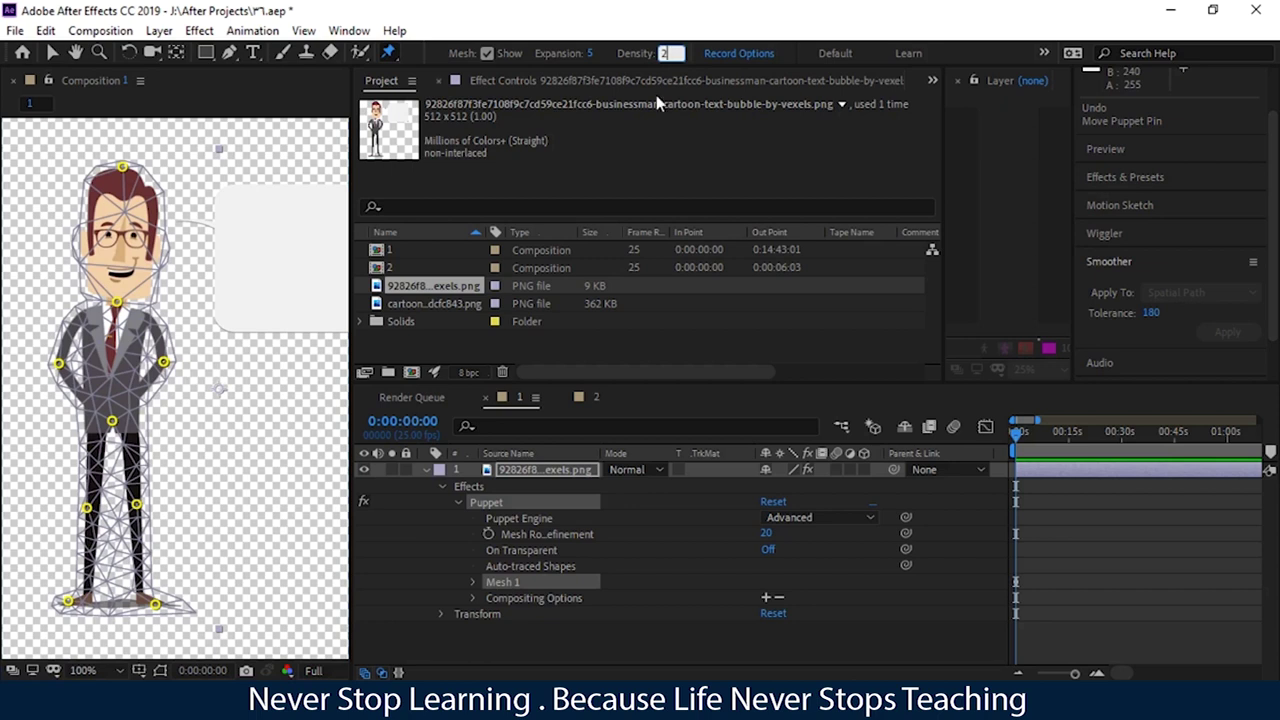
click(623, 158)
drag(162, 362, 298, 370)
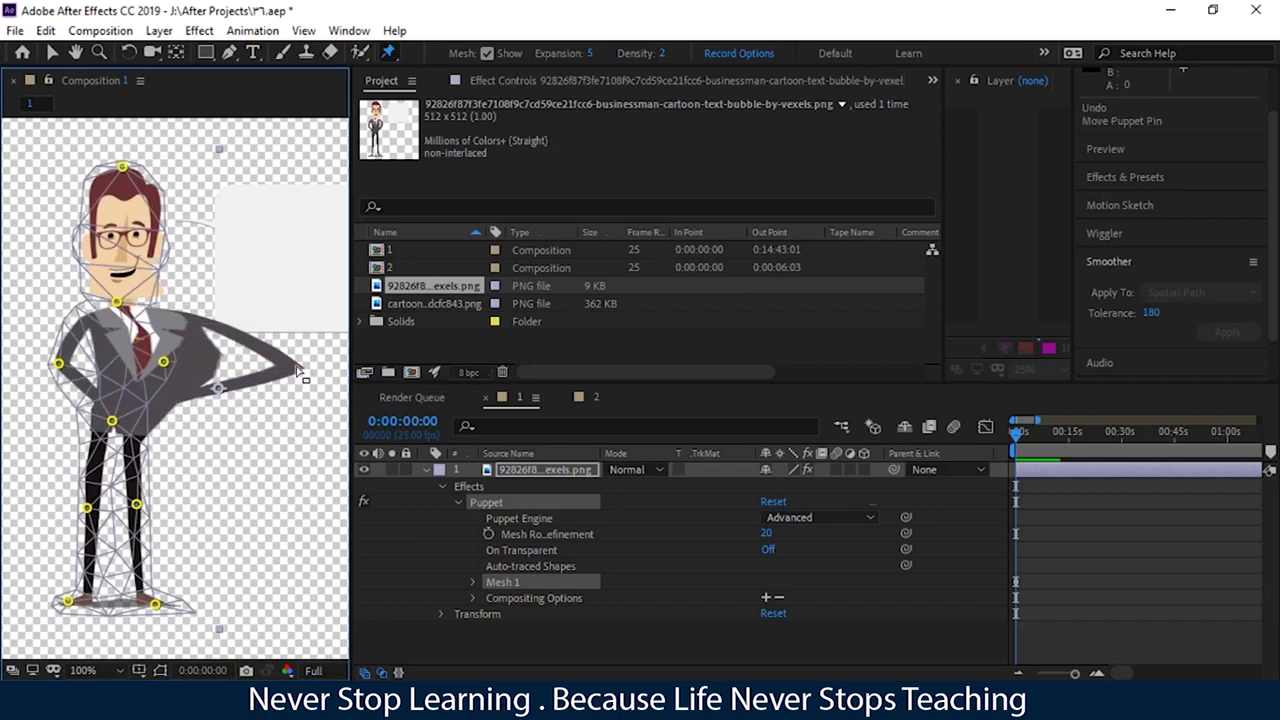
key(ctrl+z)
key(ctrl+z)
Set the businessman's puppet mesh density to 12
click(662, 53)
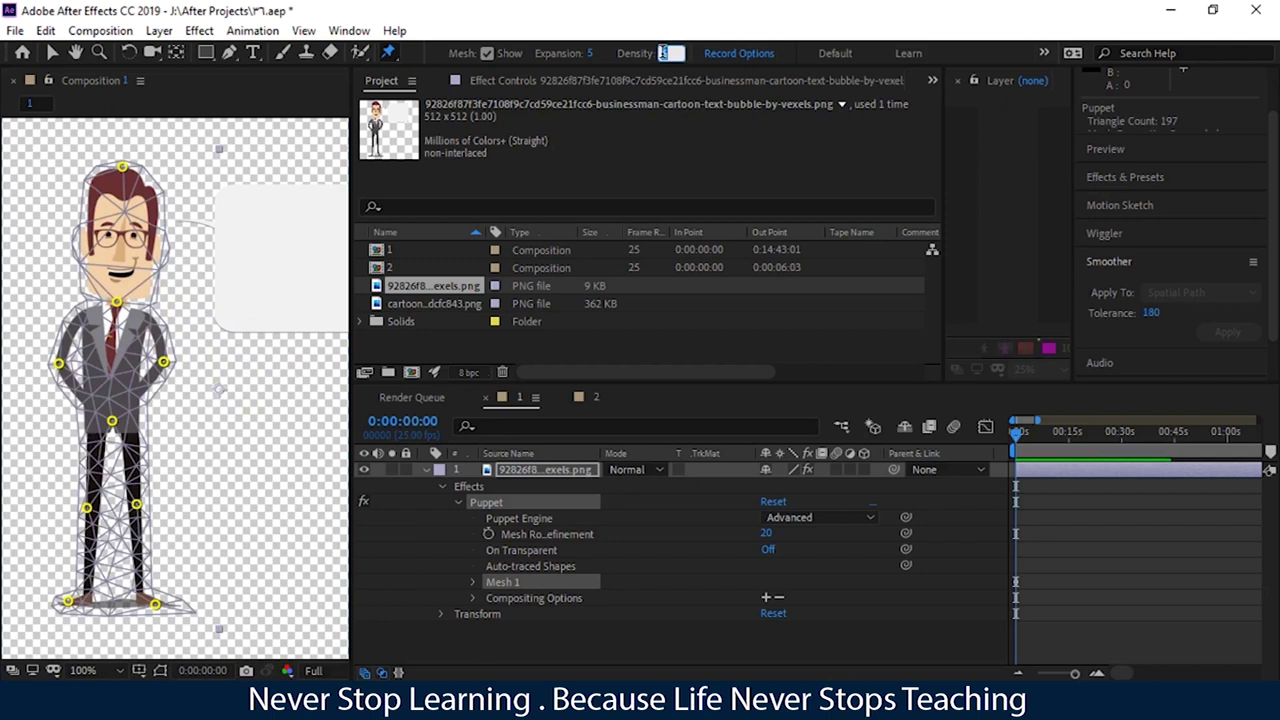
text(12)
key(Return)
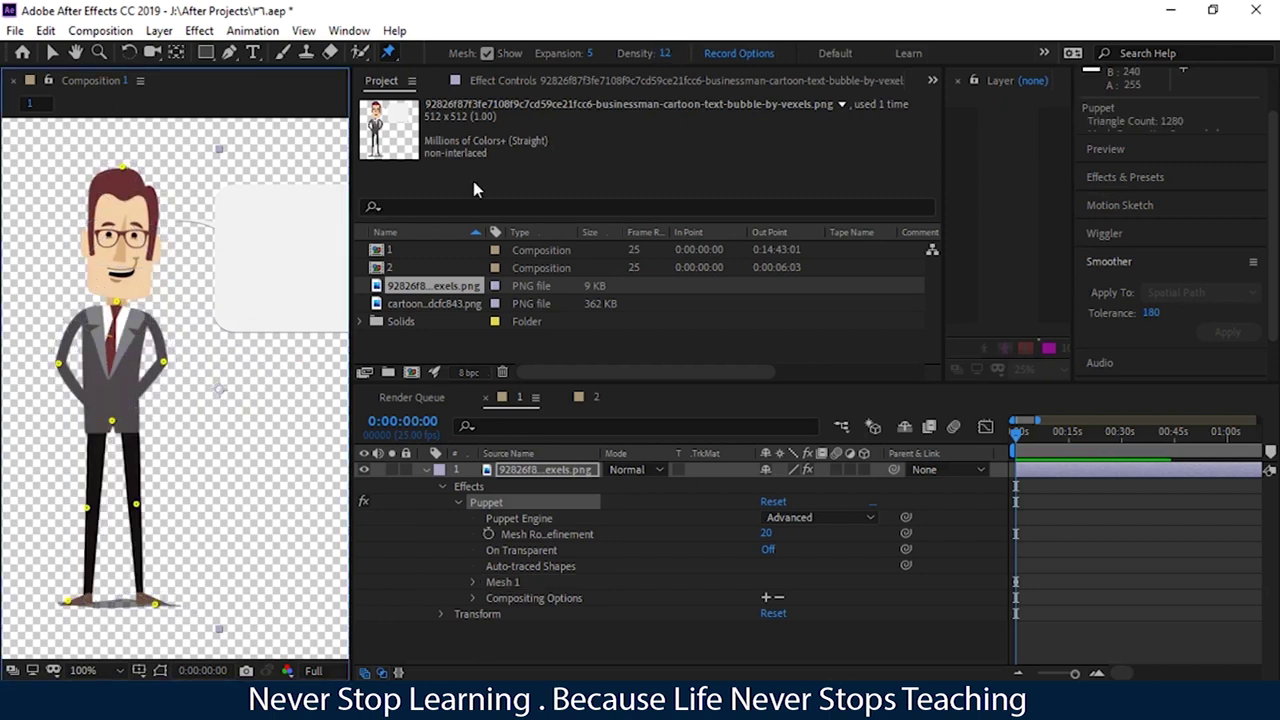
Try moving the elbow pin outward on the denser mesh and undo each move
mouse_move(172, 380)
mouse_down()
mouse_move(195, 370)
mouse_move(170, 374)
mouse_move(183, 375)
mouse_up()
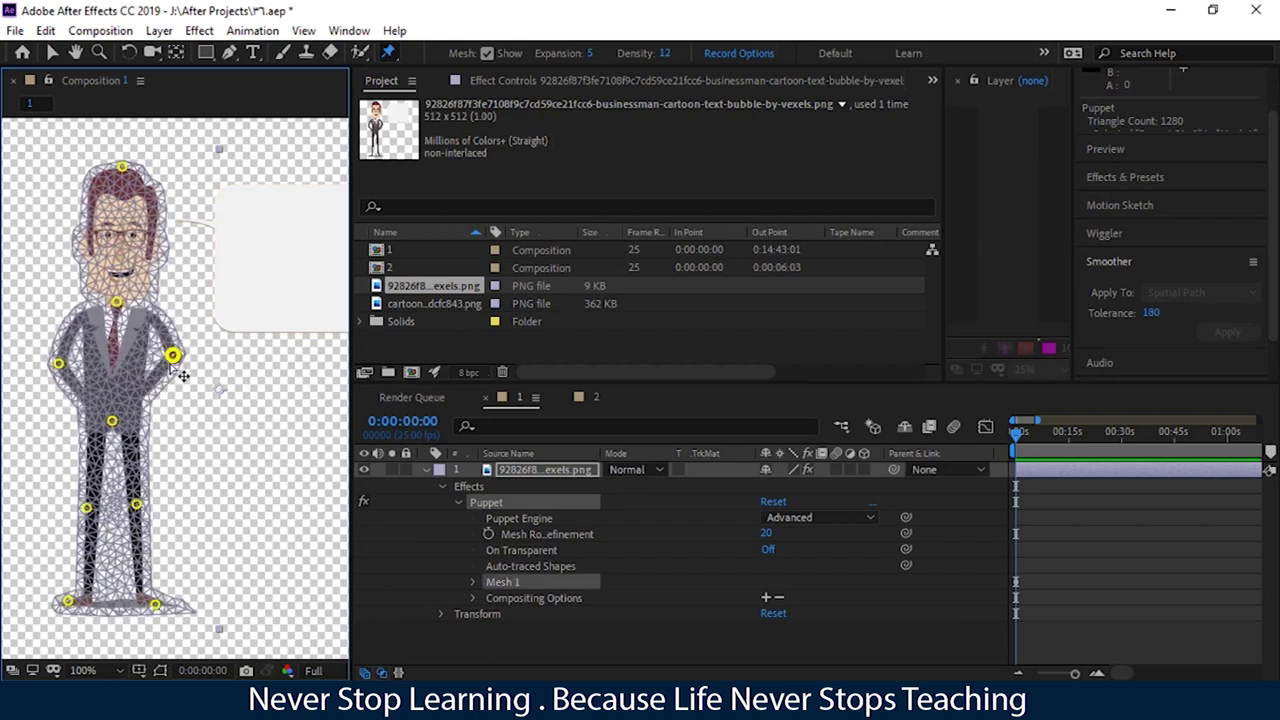
key(ctrl+z)
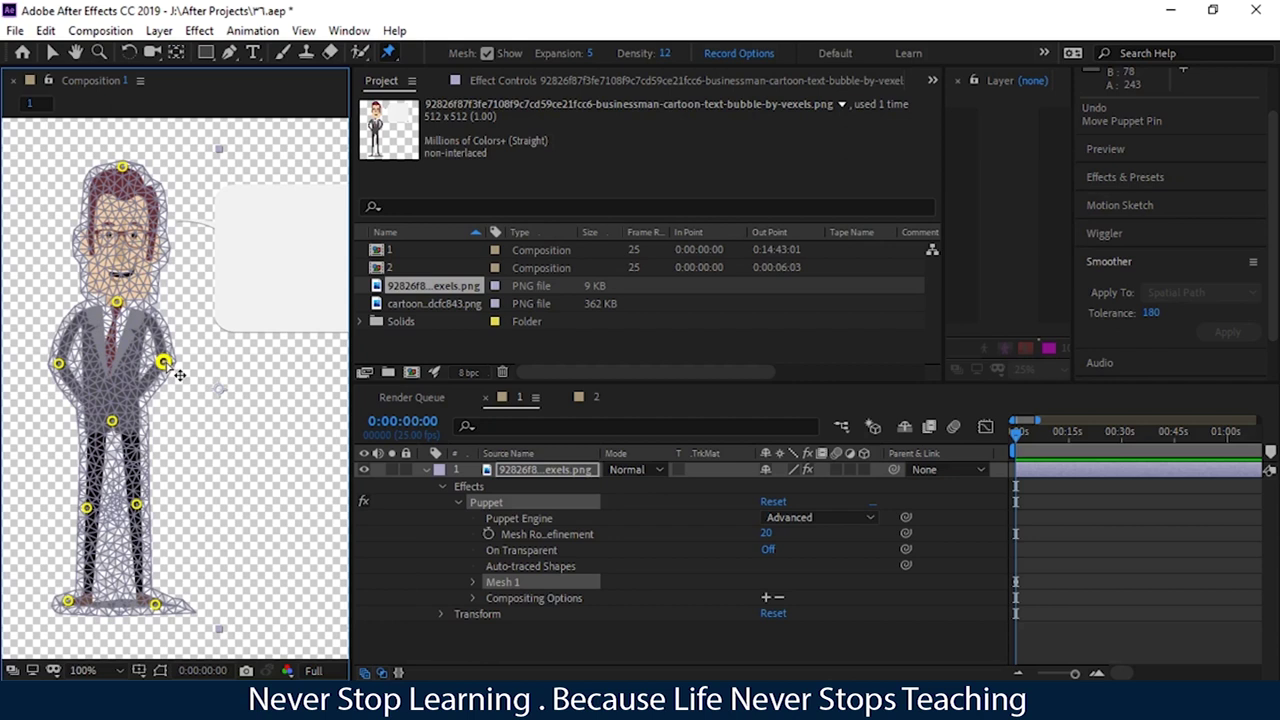
drag(178, 374, 202, 374)
key(ctrl+z)
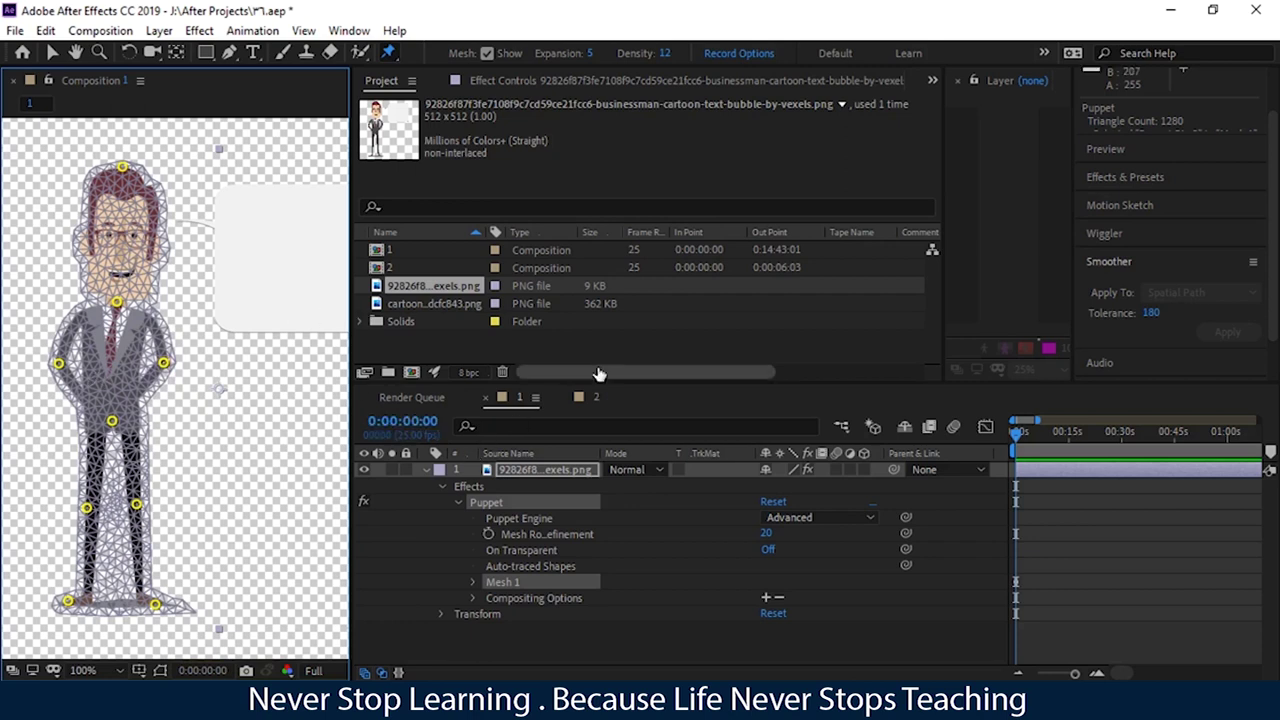
Switch to composition 2, enlarge the zebra's tail and set the preview resolution to Full
click(591, 399)
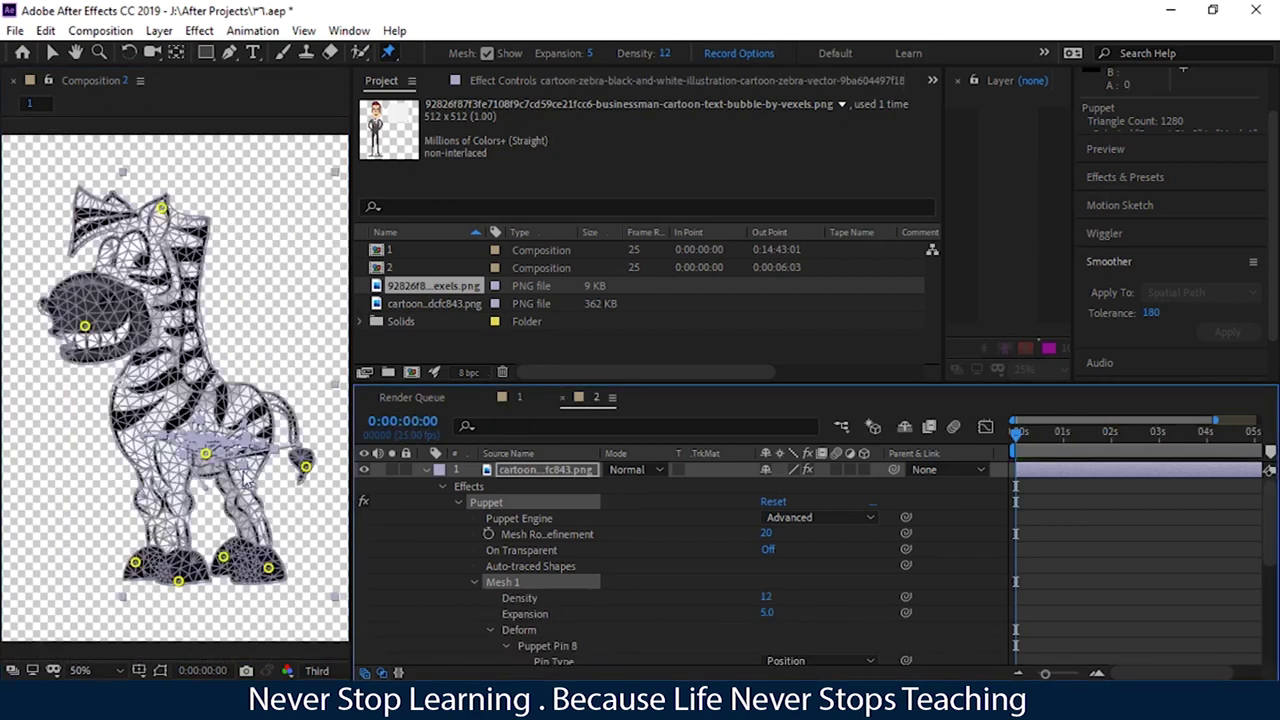
key(slash)
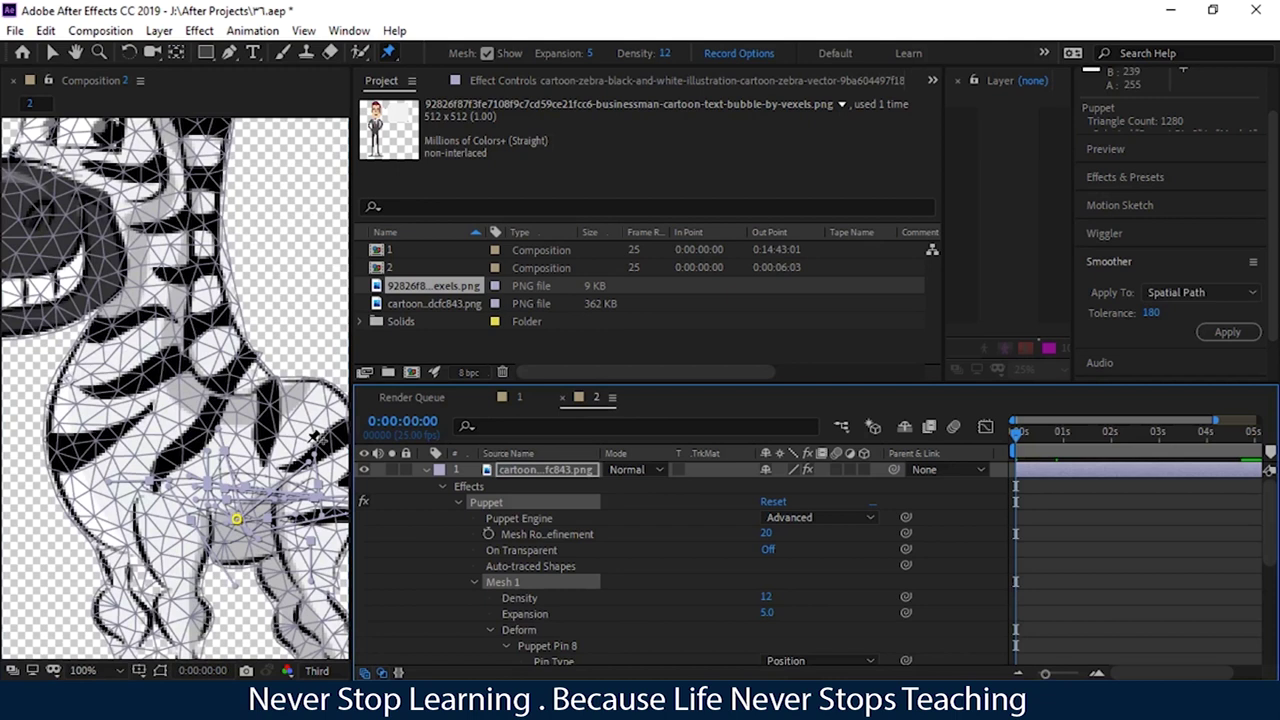
key(space)
drag(233, 439, 60, 393)
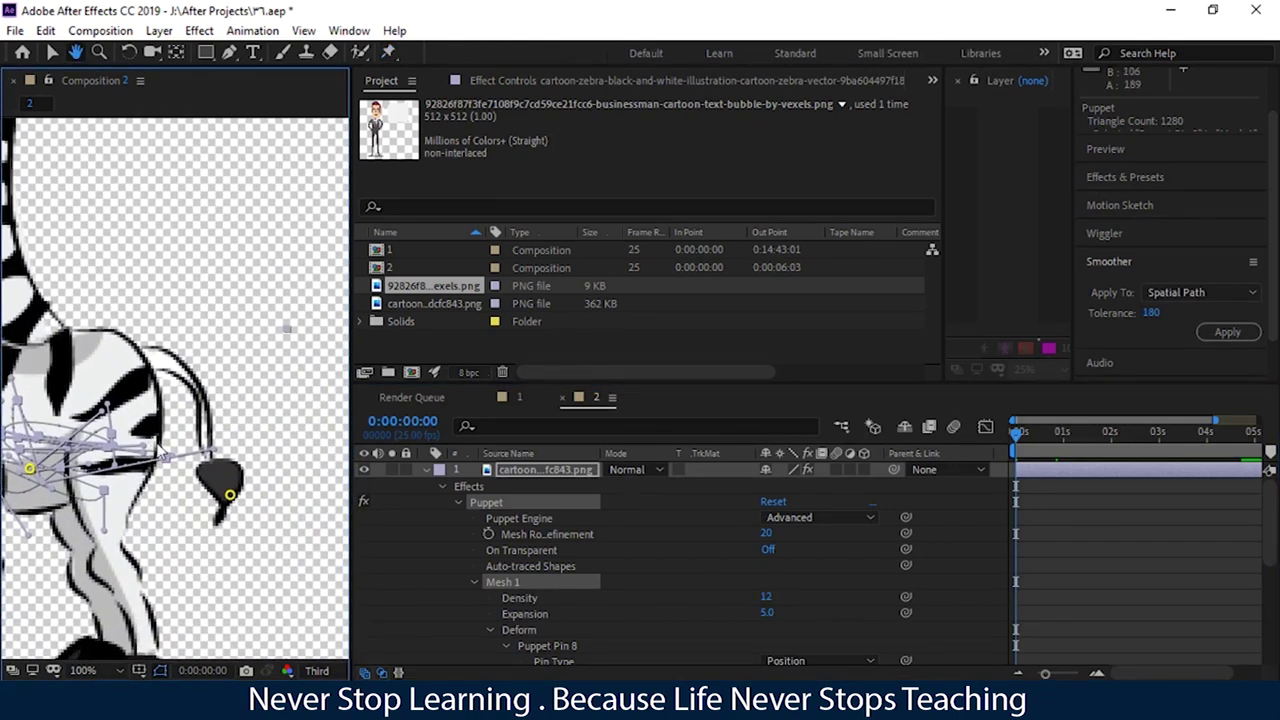
key(period)
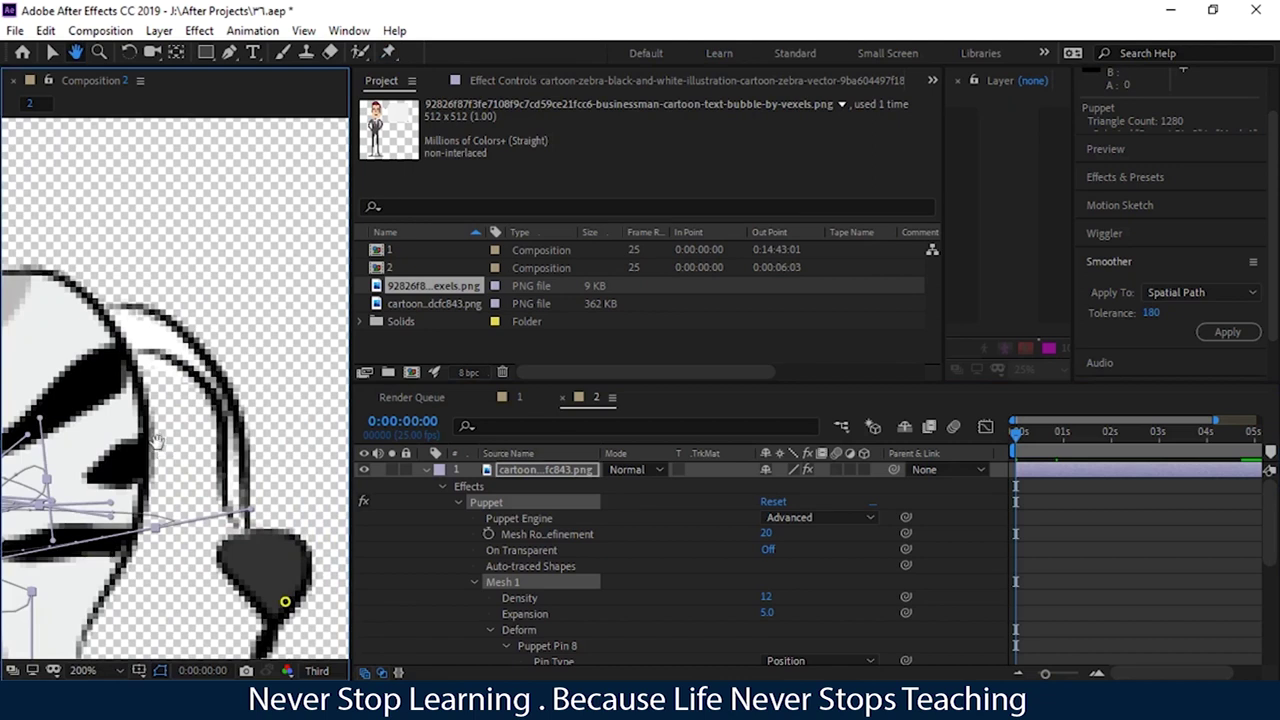
click(312, 671)
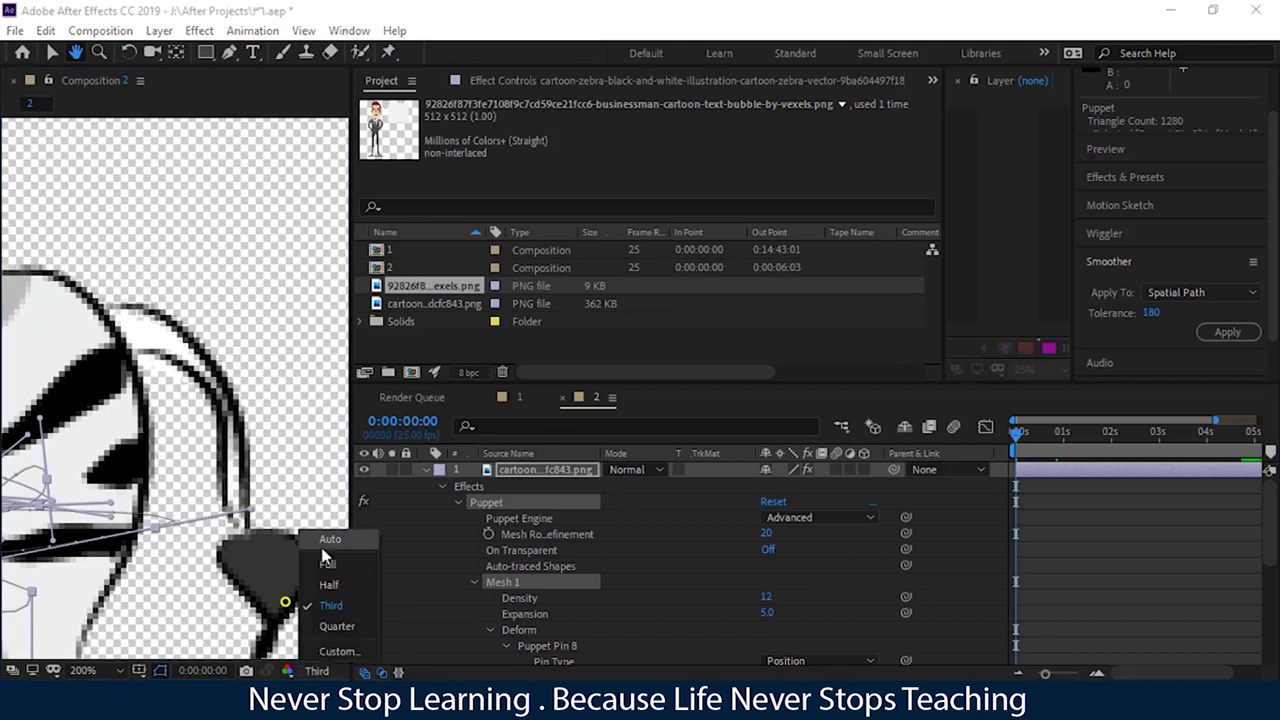
click(327, 563)
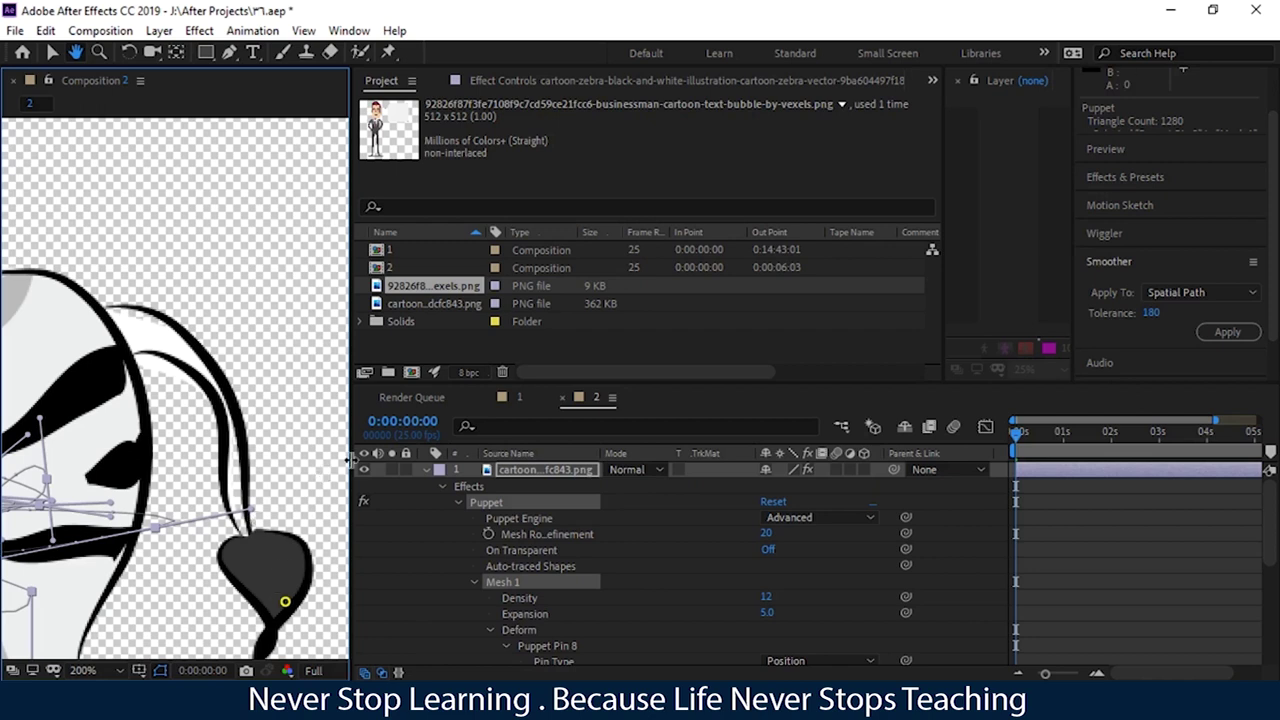
Examine the zebra's tail outline up close with the puppet mesh shown and hidden
key(ctrl+p)
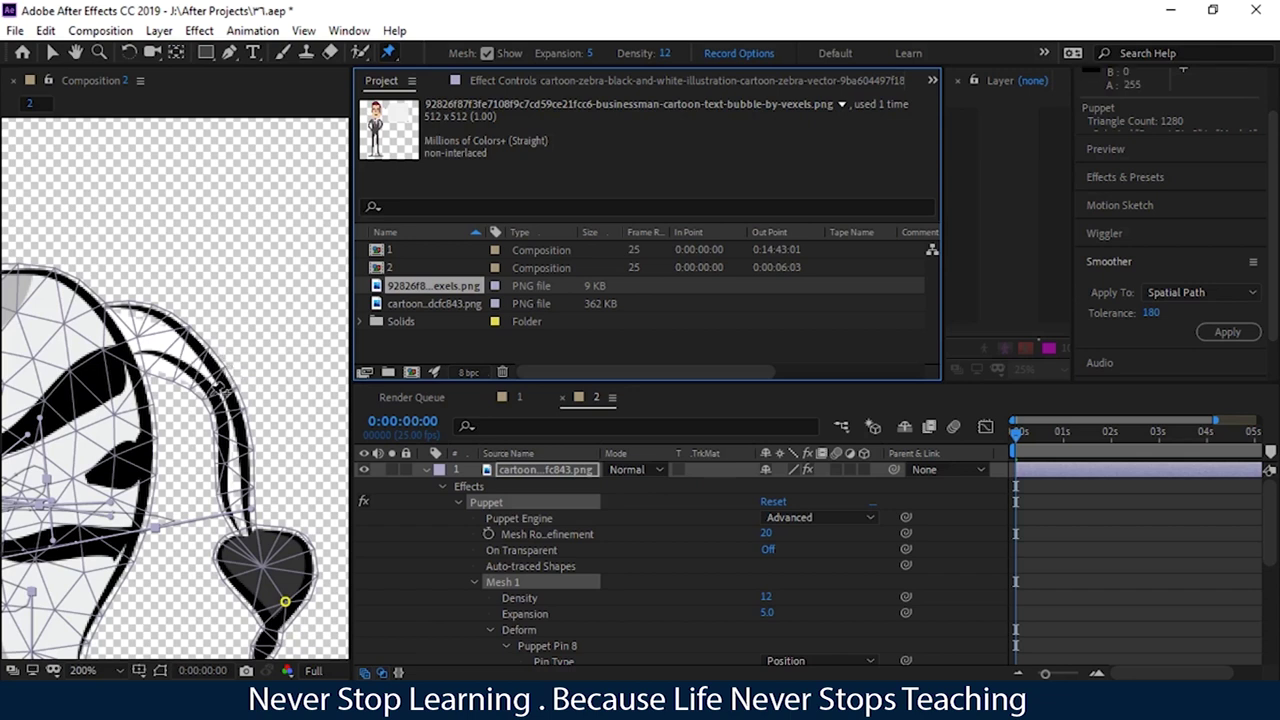
key(v)
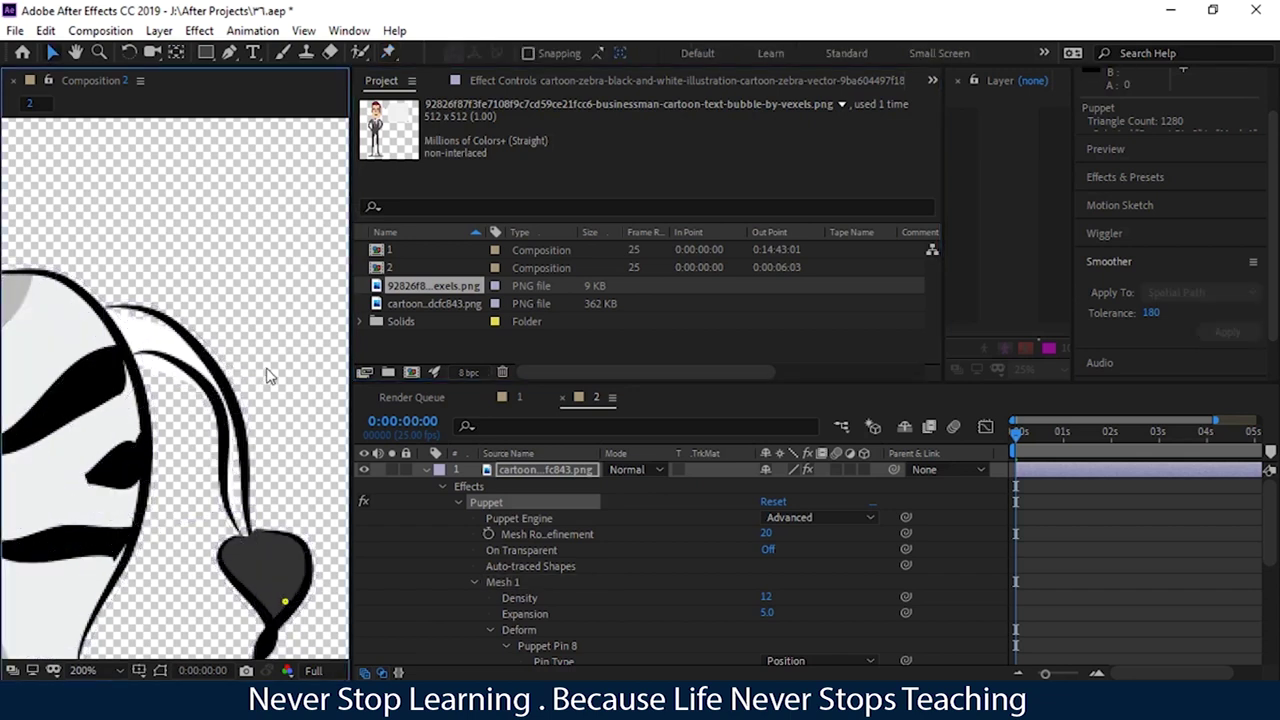
scroll(268, 375, up, 2)
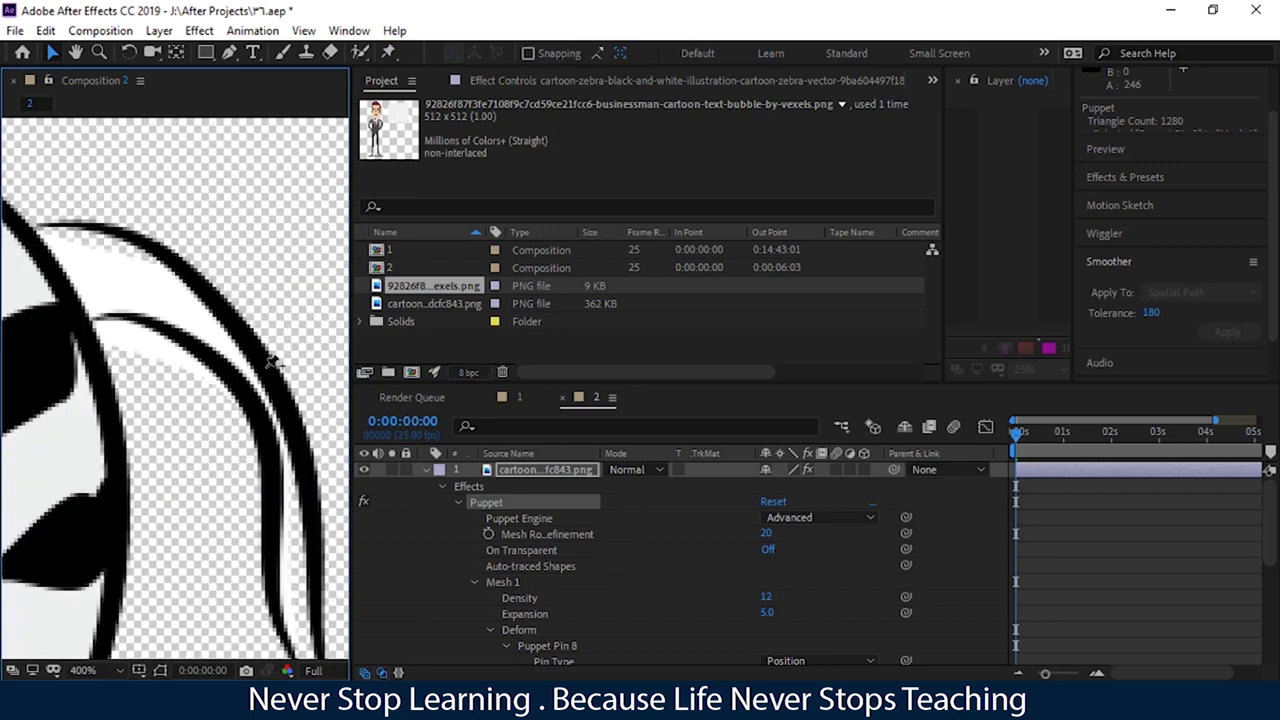
key(ctrl+p)
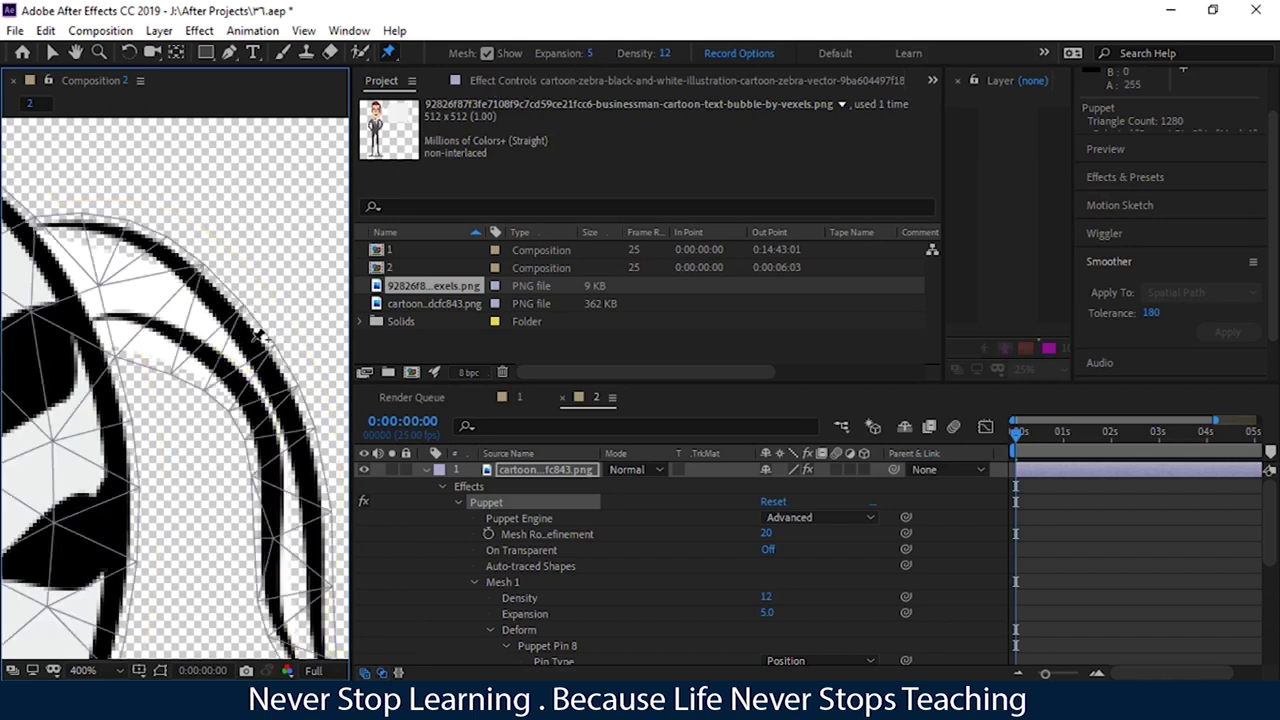
Try a mesh expansion of 25, place a puppet pin on the tail's upper curve, and return expansion to 5
drag(590, 58, 618, 62)
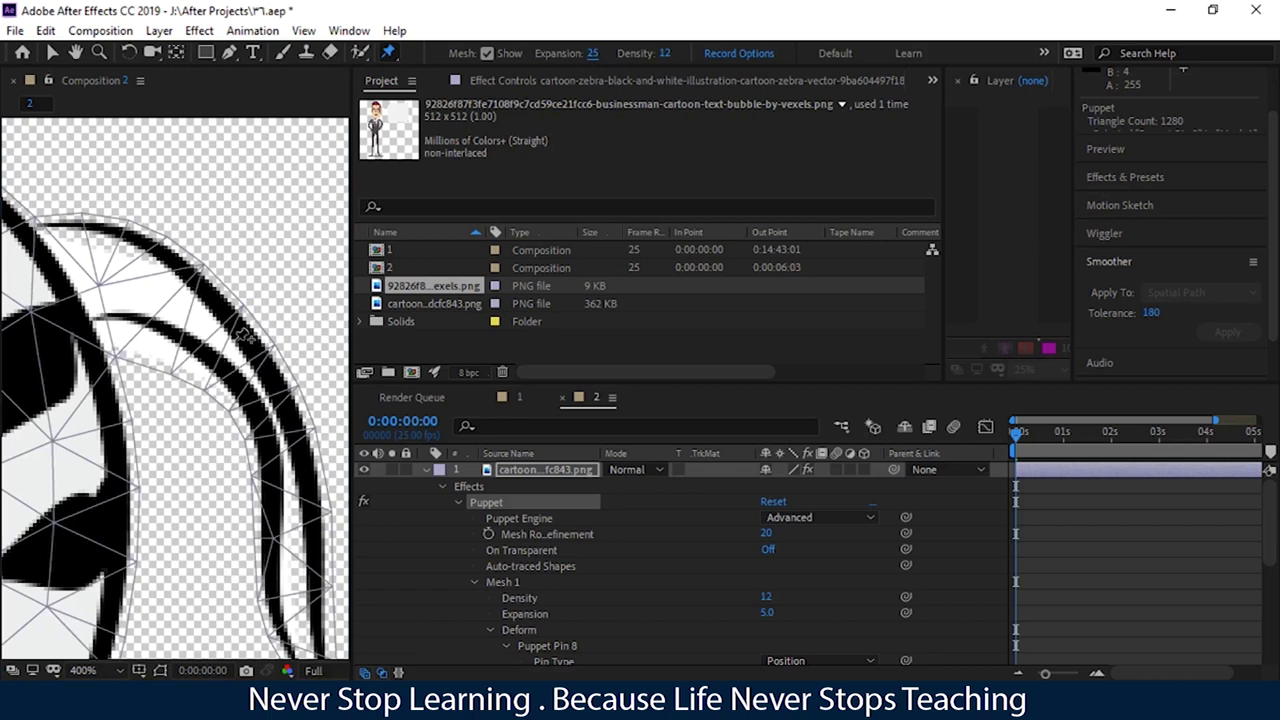
click(234, 341)
drag(592, 53, 491, 94)
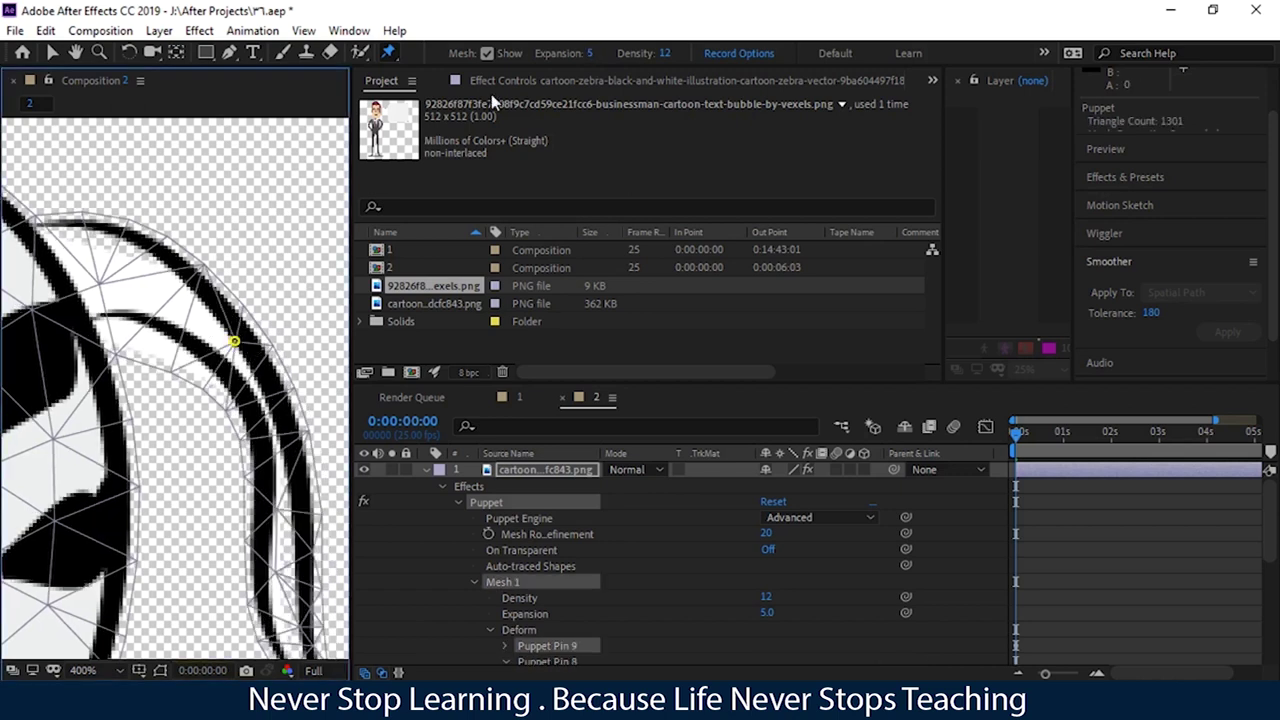
Set the zebra's puppet mesh expansion to 35 and check the widened mesh around the whole figure
drag(586, 52, 612, 53)
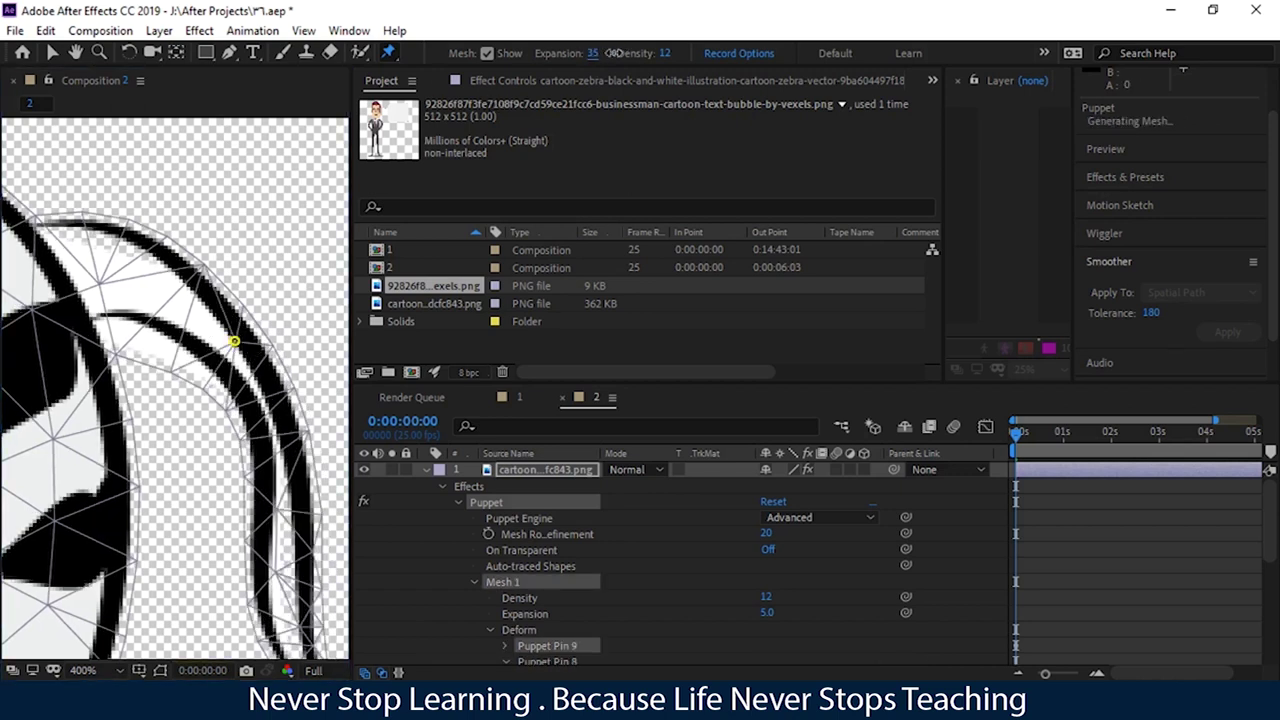
scroll(230, 265, down, 8)
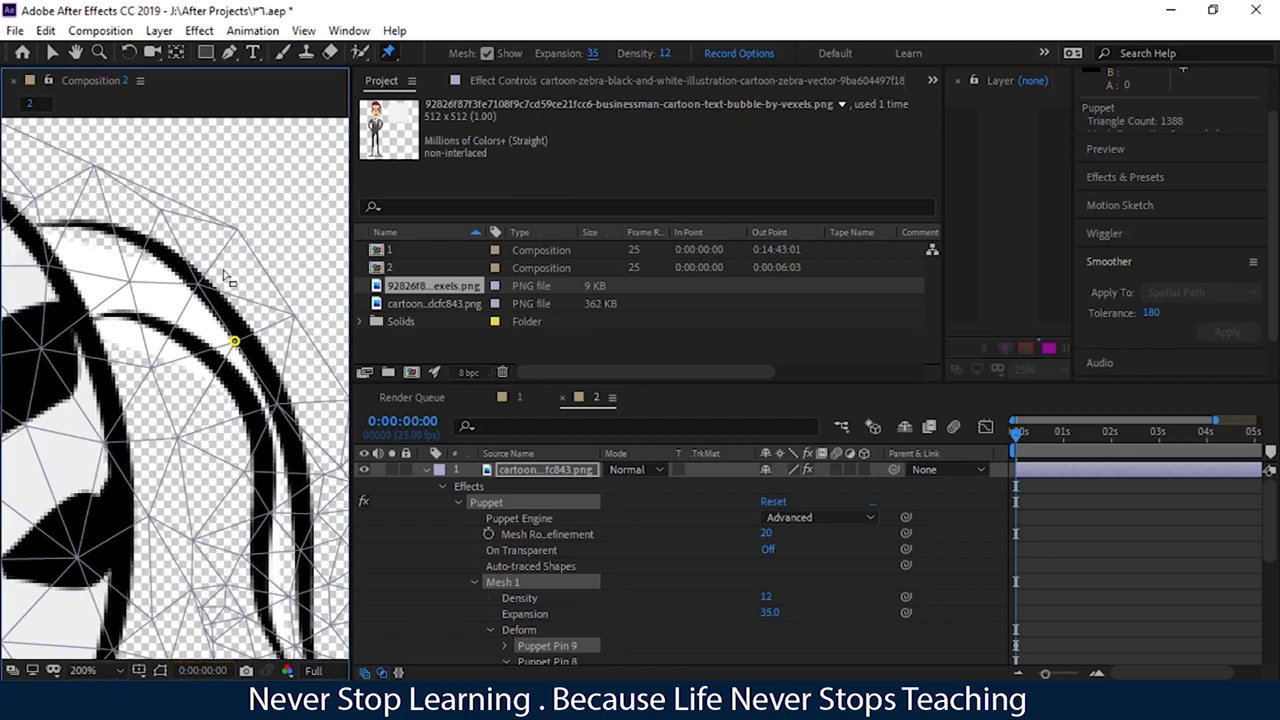
scroll(228, 278, up, 1)
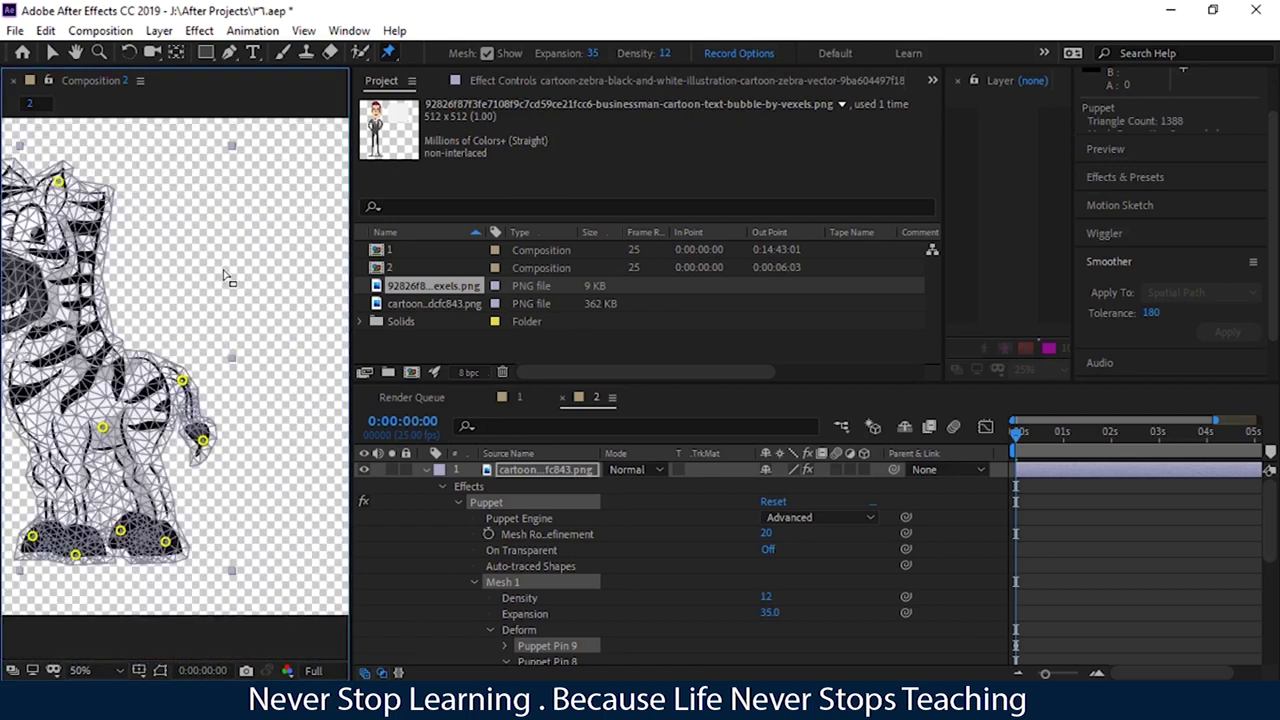
Bend the zebra's tail by moving its tip pin up and outward and its base pin slightly toward the body
click(204, 440)
drag(210, 448, 232, 403)
click(193, 398)
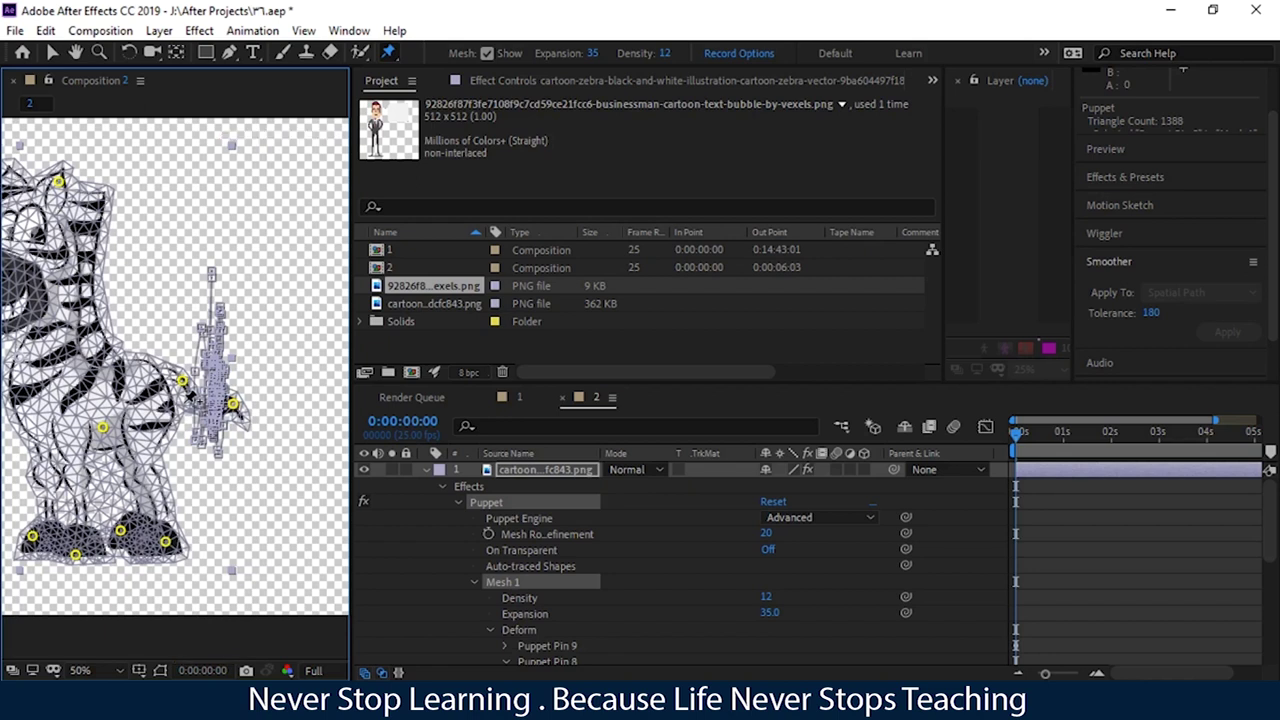
mouse_move(183, 381)
mouse_down()
mouse_move(172, 360)
mouse_move(167, 377)
mouse_up()
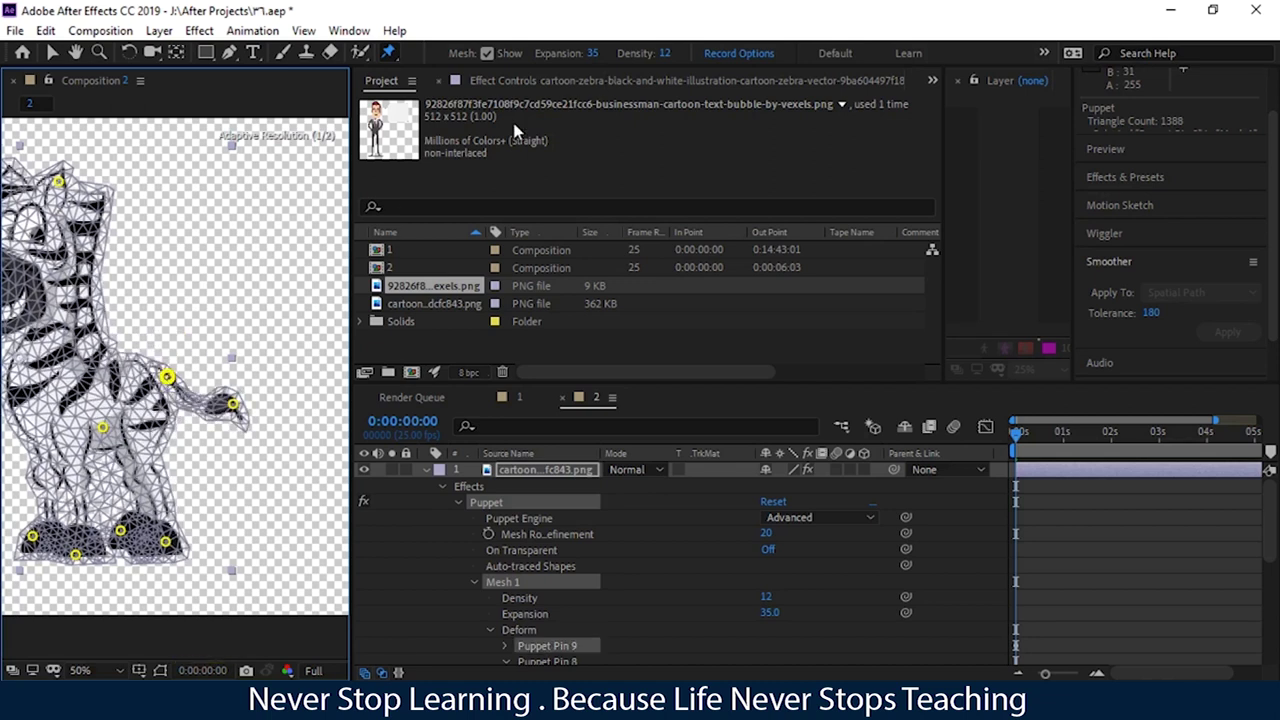
Set the zebra's puppet mesh expansion to 2 and raise the tail's tip pin to test the deformation
click(596, 53)
text(2)
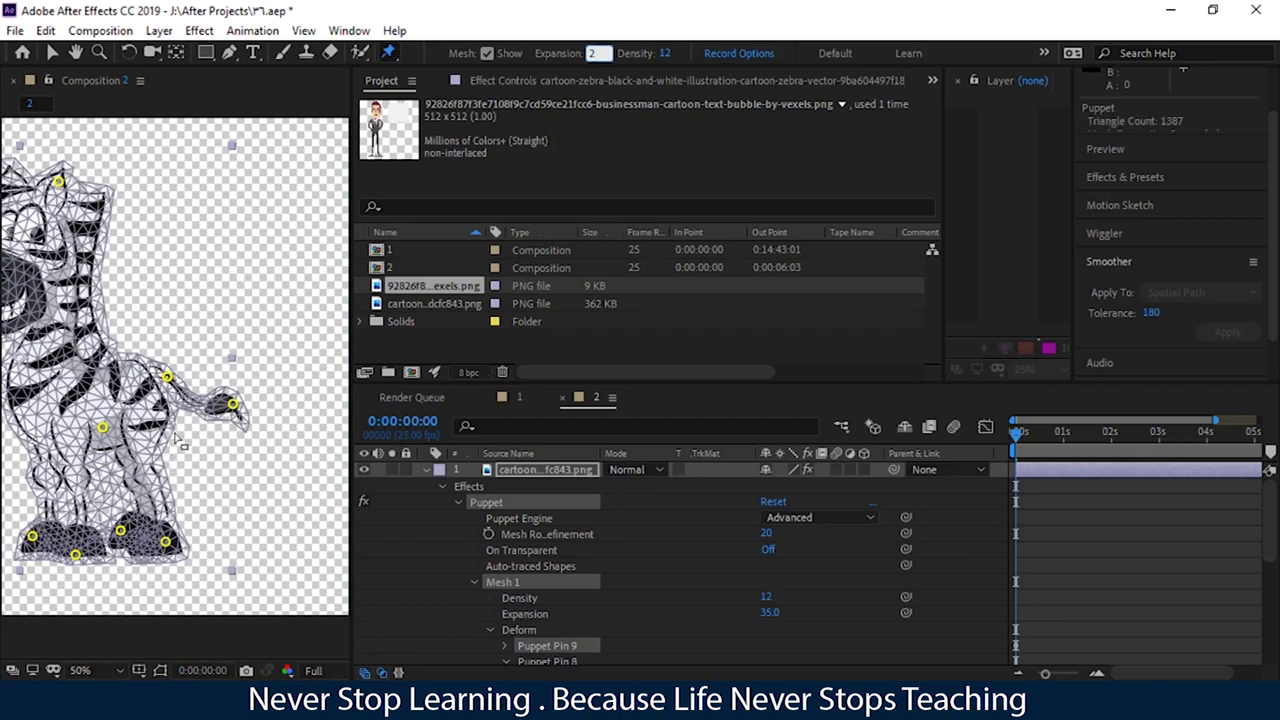
drag(232, 408, 266, 333)
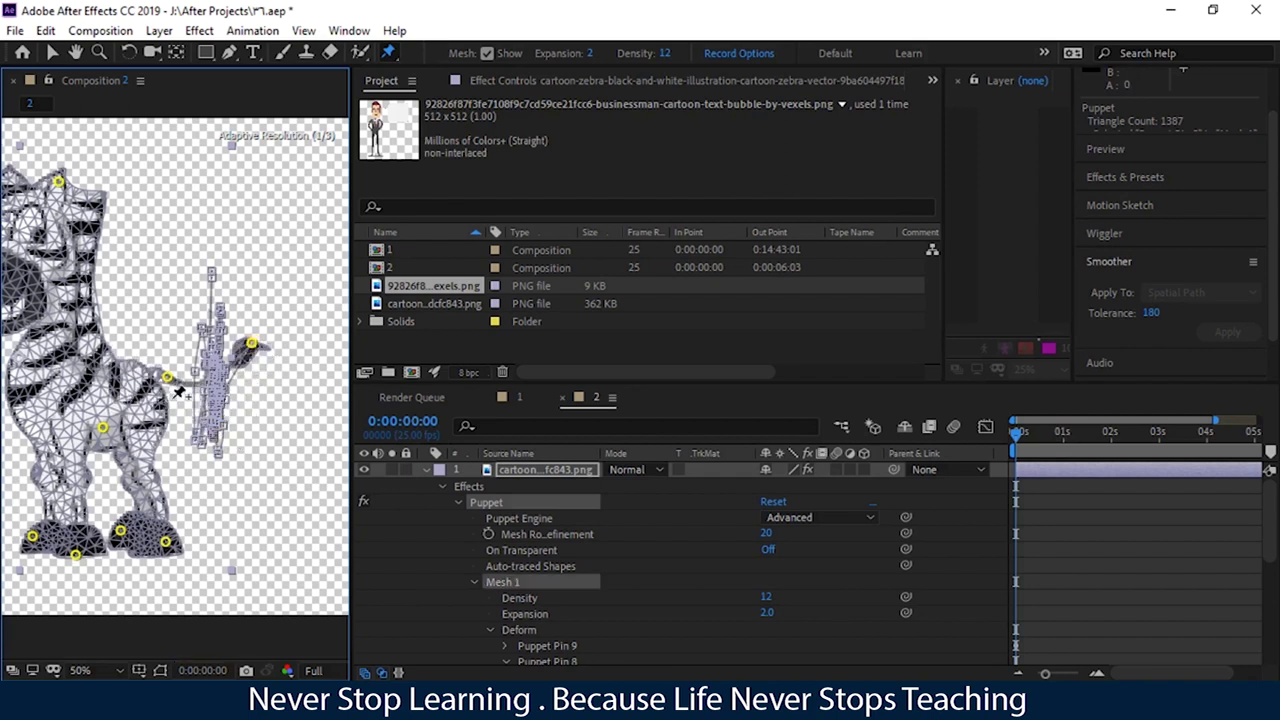
drag(262, 353, 254, 379)
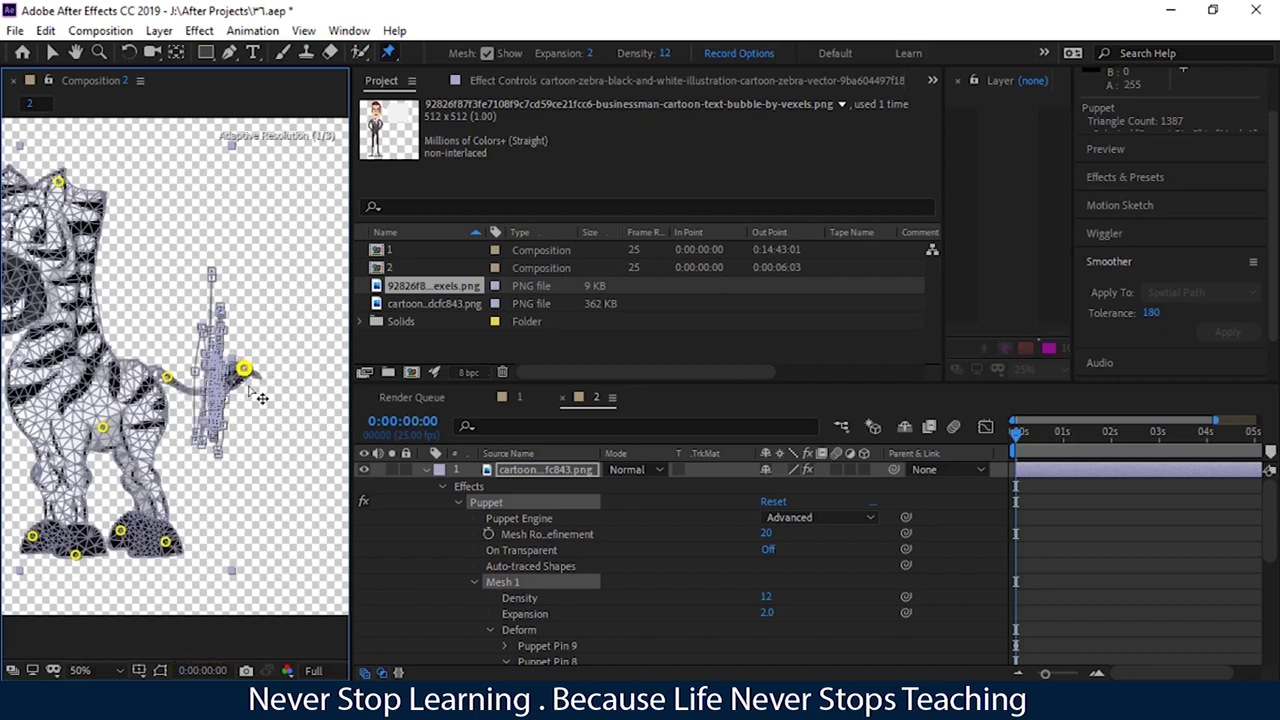
key(comma)
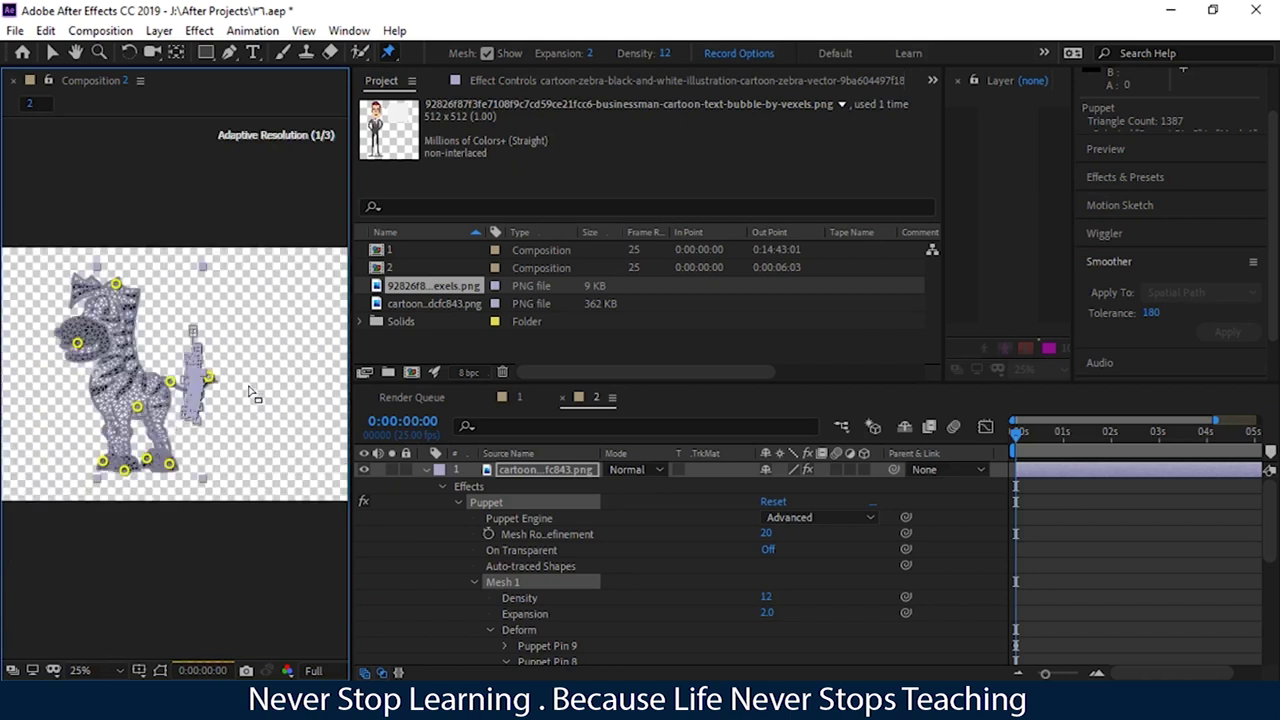
key(comma)
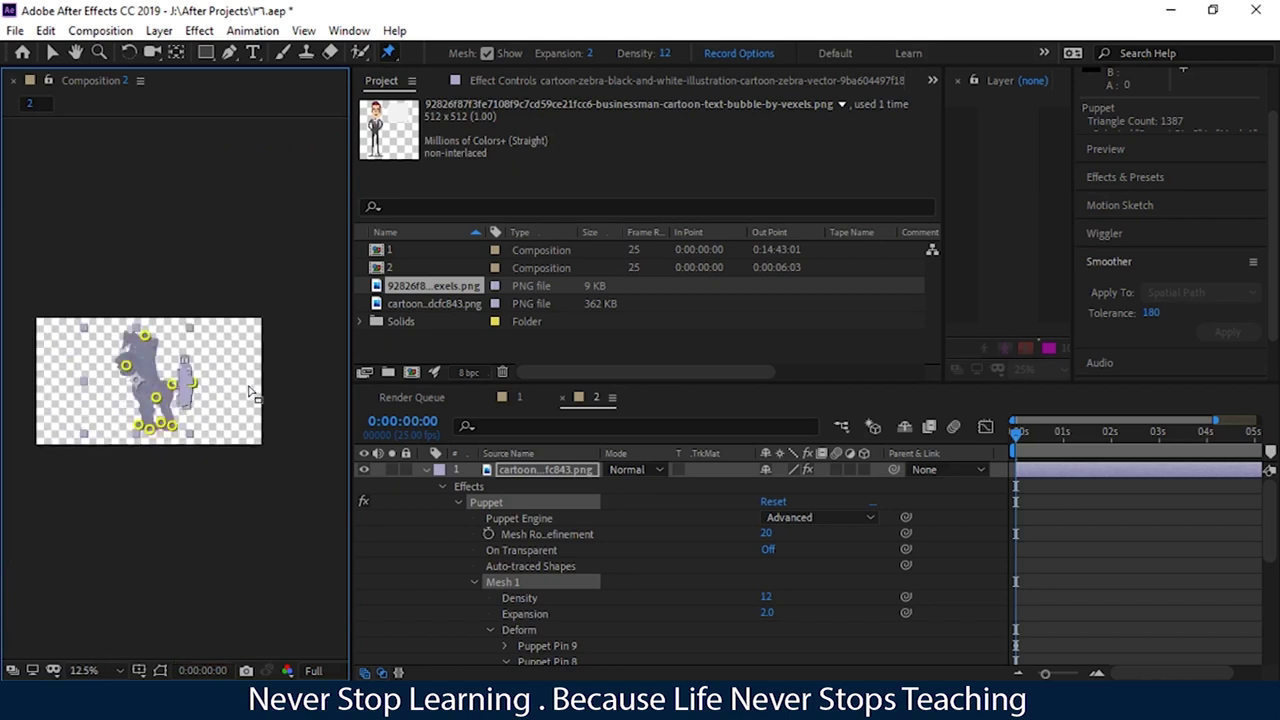
click(50, 53)
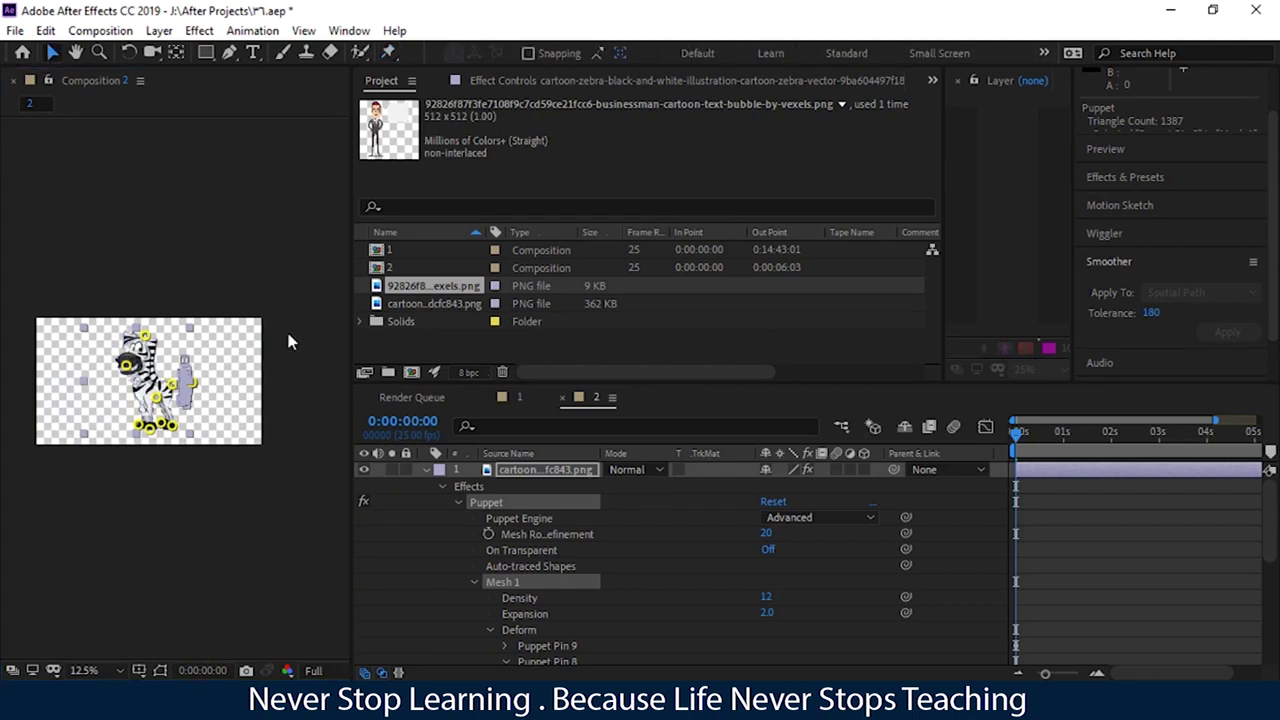
key(XF86MonBrightnessDown)
key(XF86MonBrightnessDown)
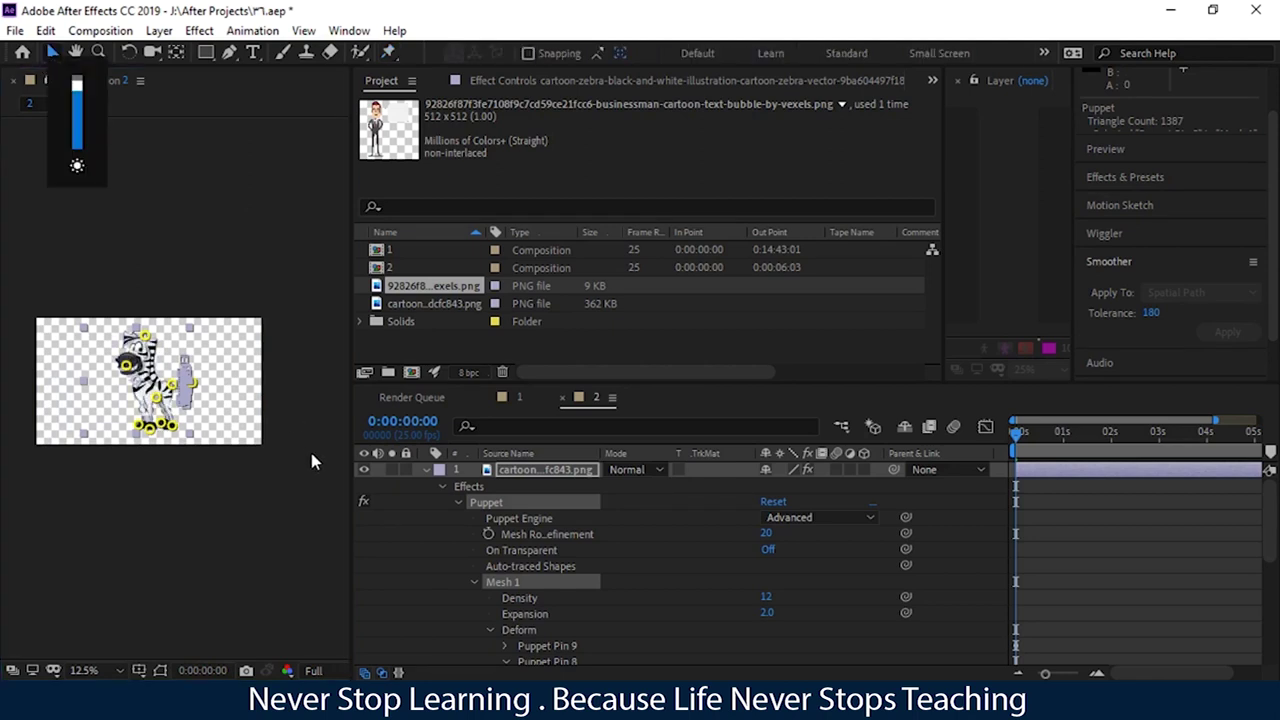
key(XF86MonBrightnessUp)
key(XF86MonBrightnessUp)
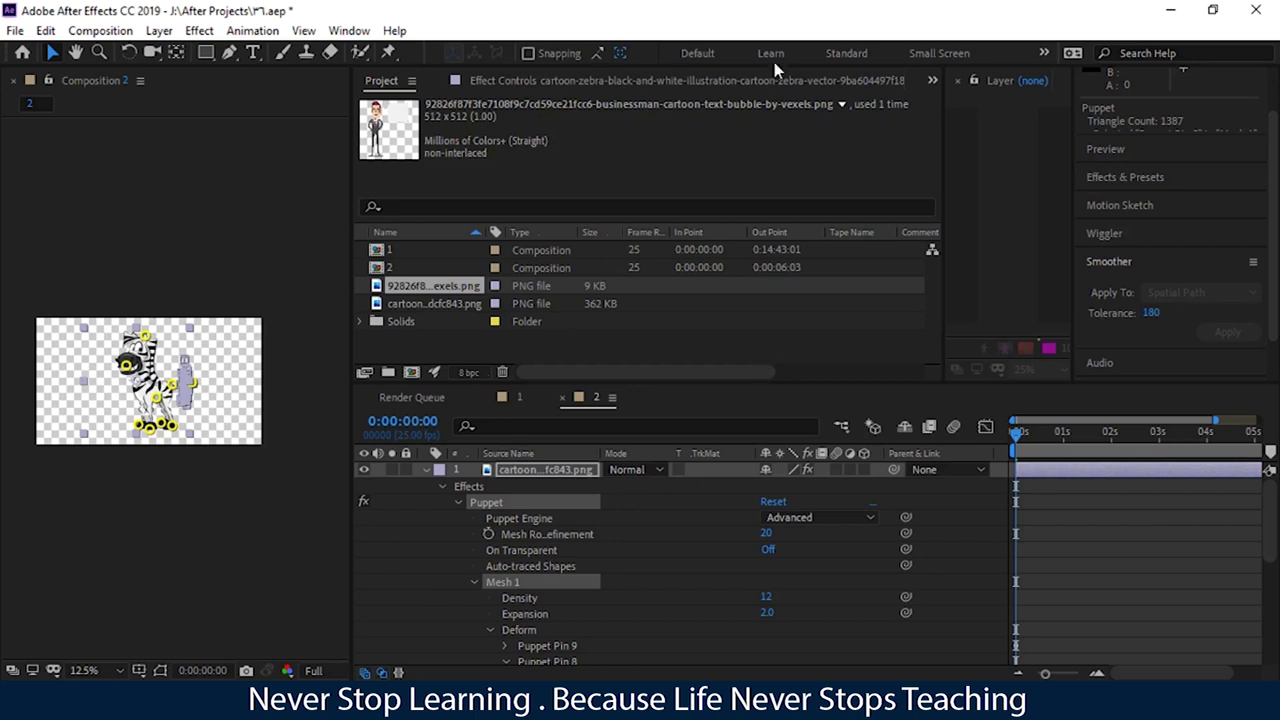
Review the puppet record options for speed, smoothing, draft deformation and mesh display without changing them
click(387, 52)
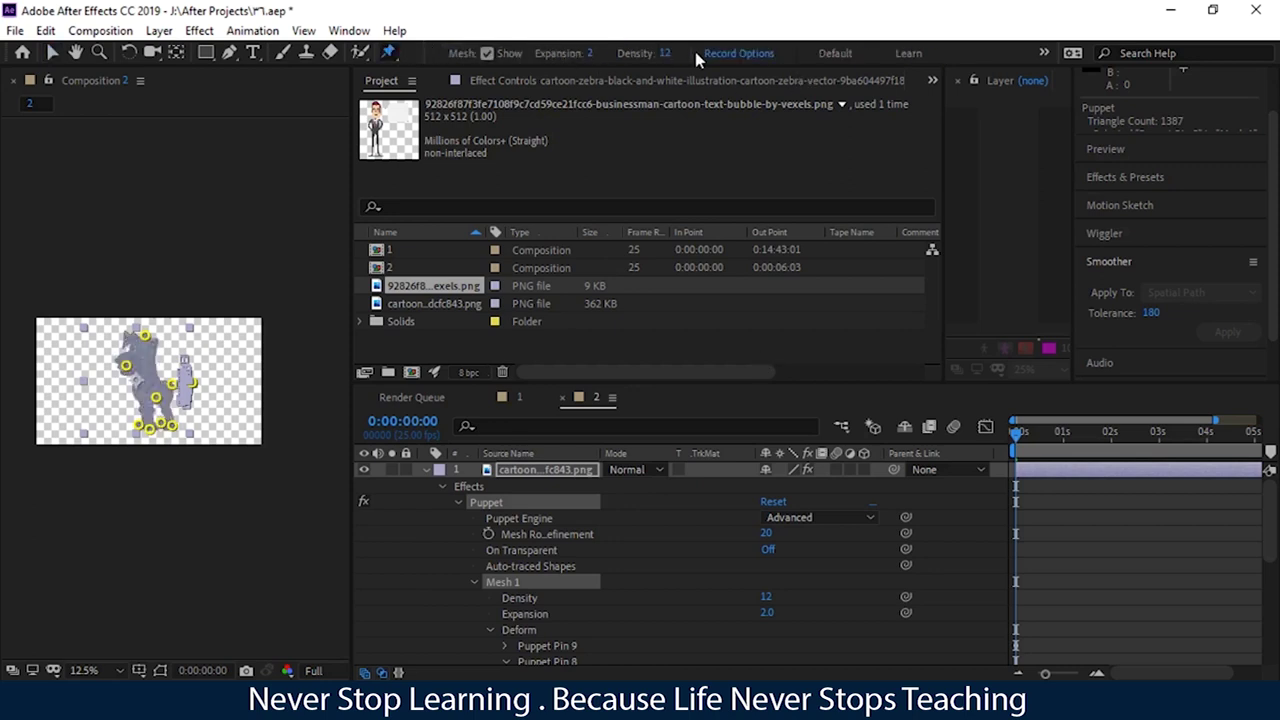
click(739, 53)
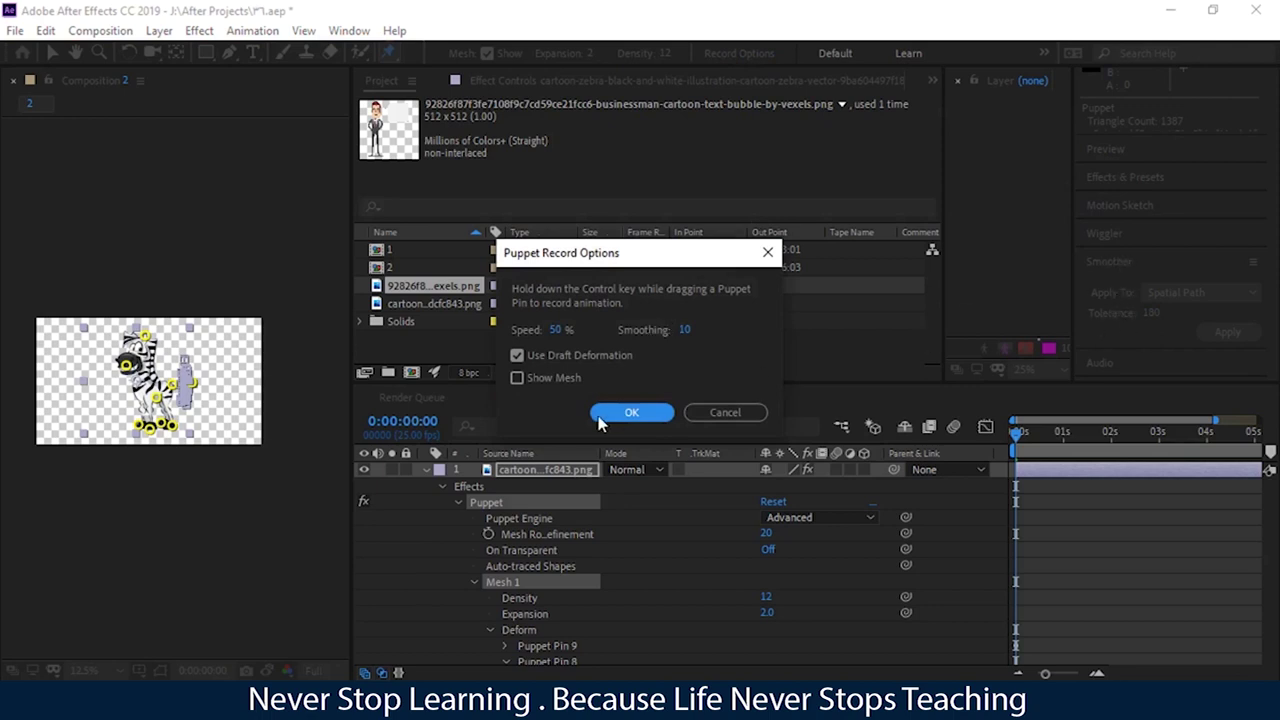
click(628, 412)
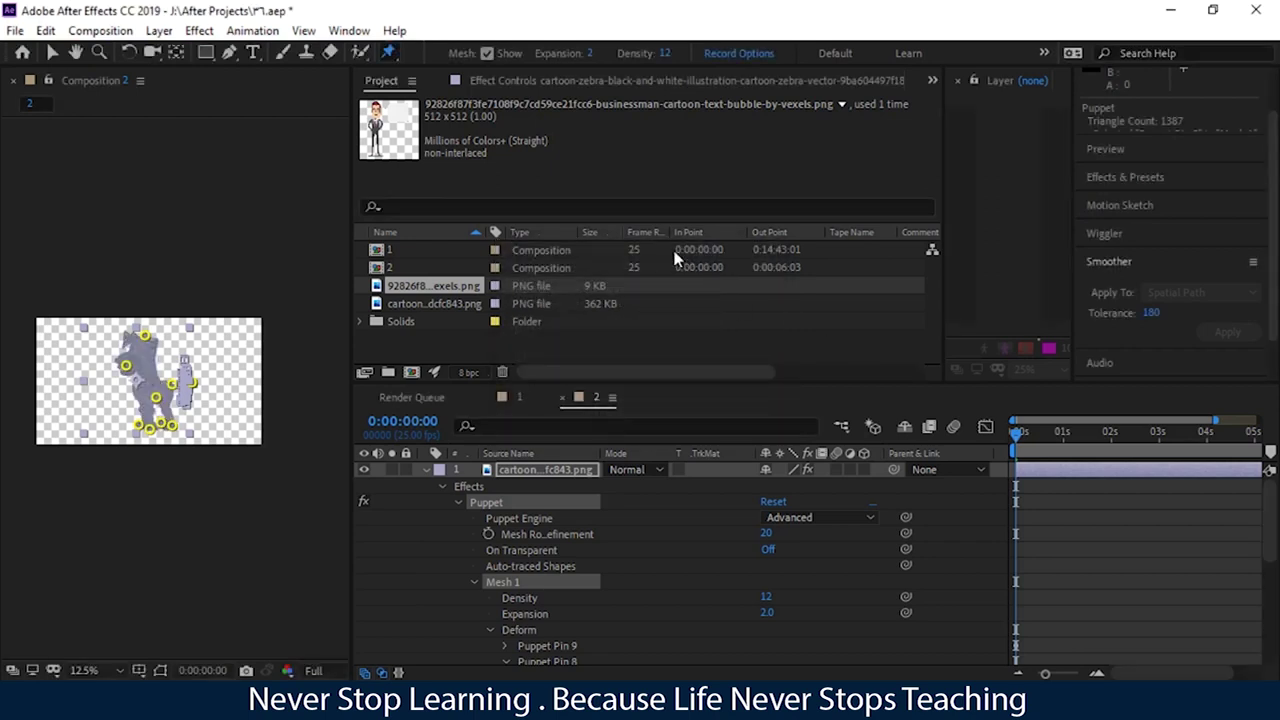
click(757, 57)
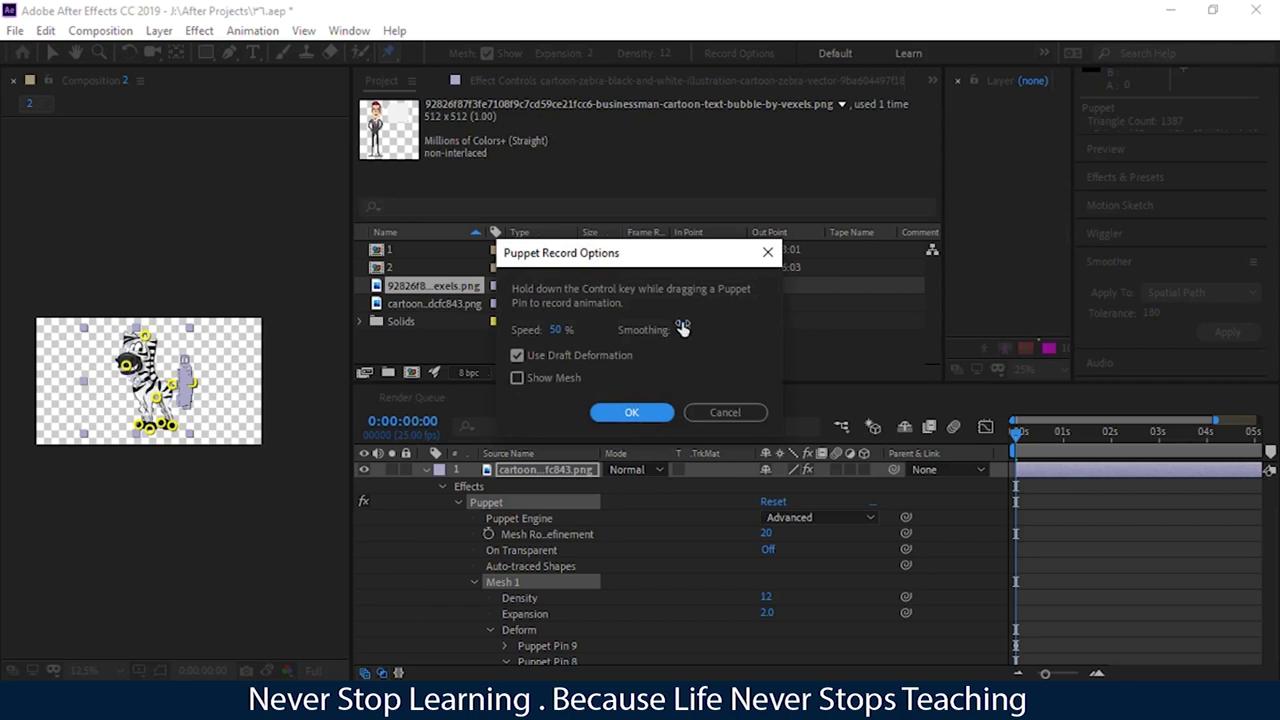
click(743, 410)
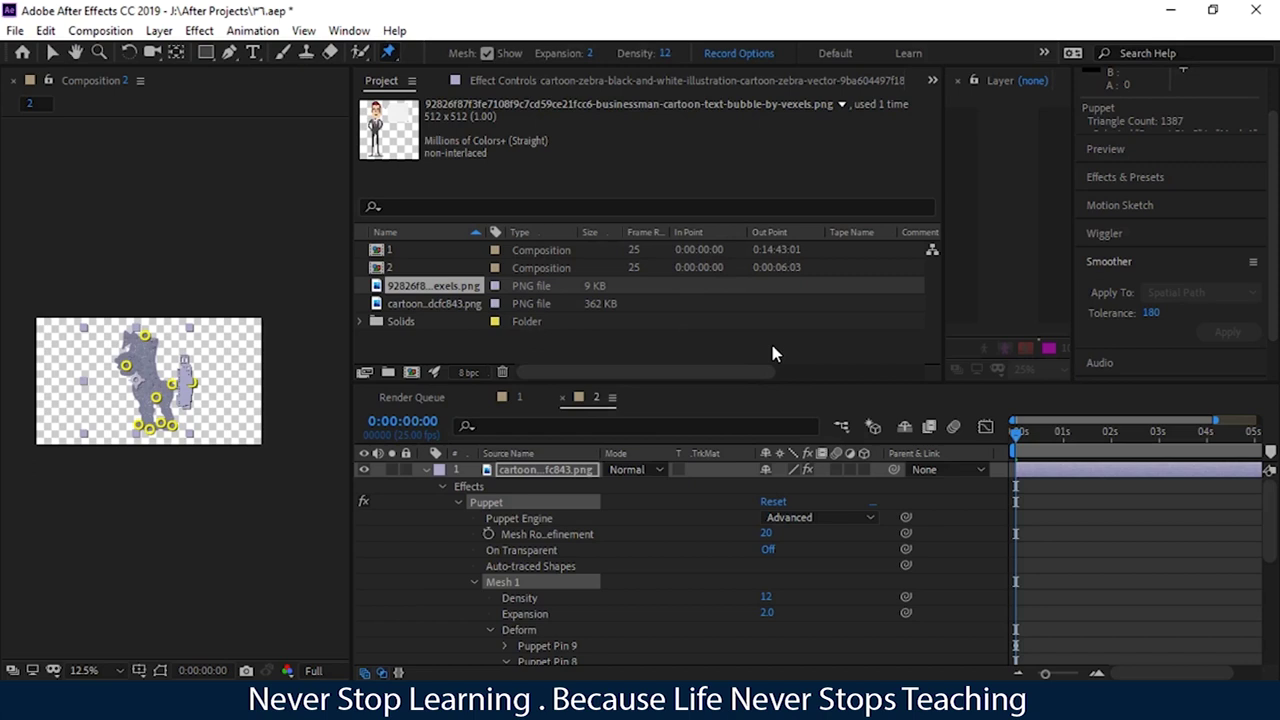
Collapse the zebra layer's properties in the timeline and select the zebra PNG among the project files
mouse_move(1019, 430)
mouse_down()
mouse_move(1053, 437)
mouse_move(1020, 448)
mouse_up()
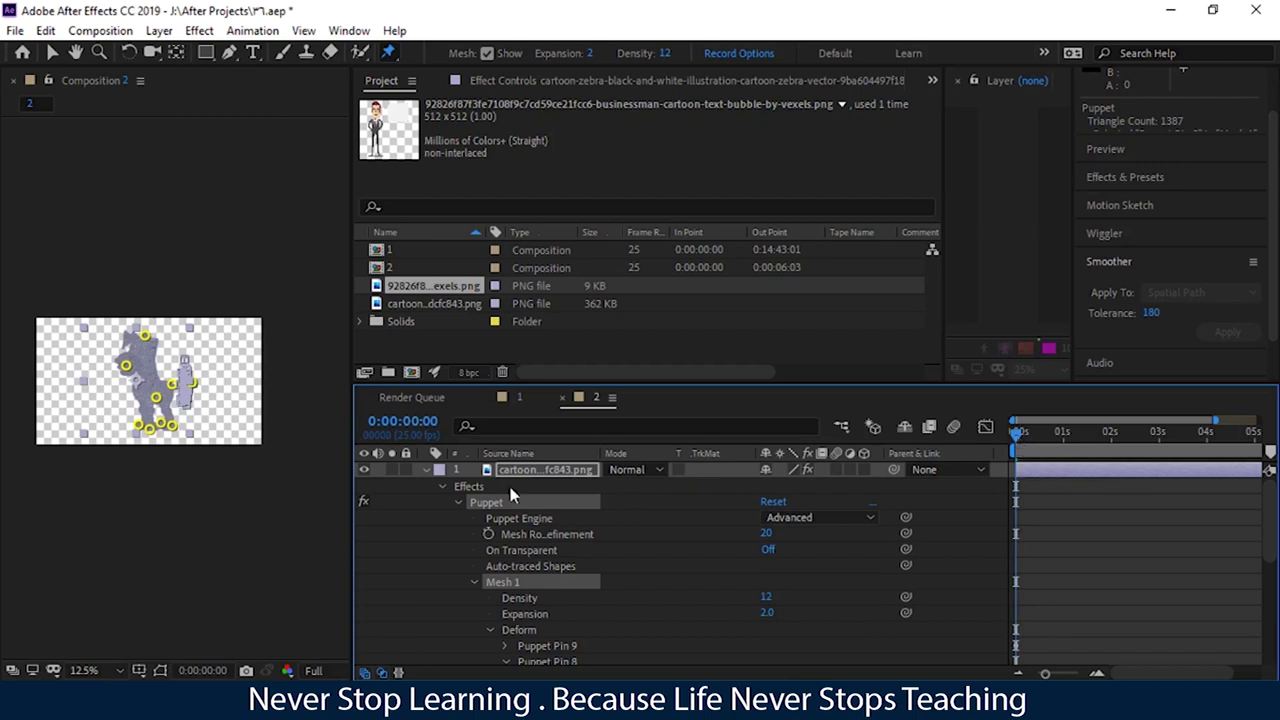
click(419, 471)
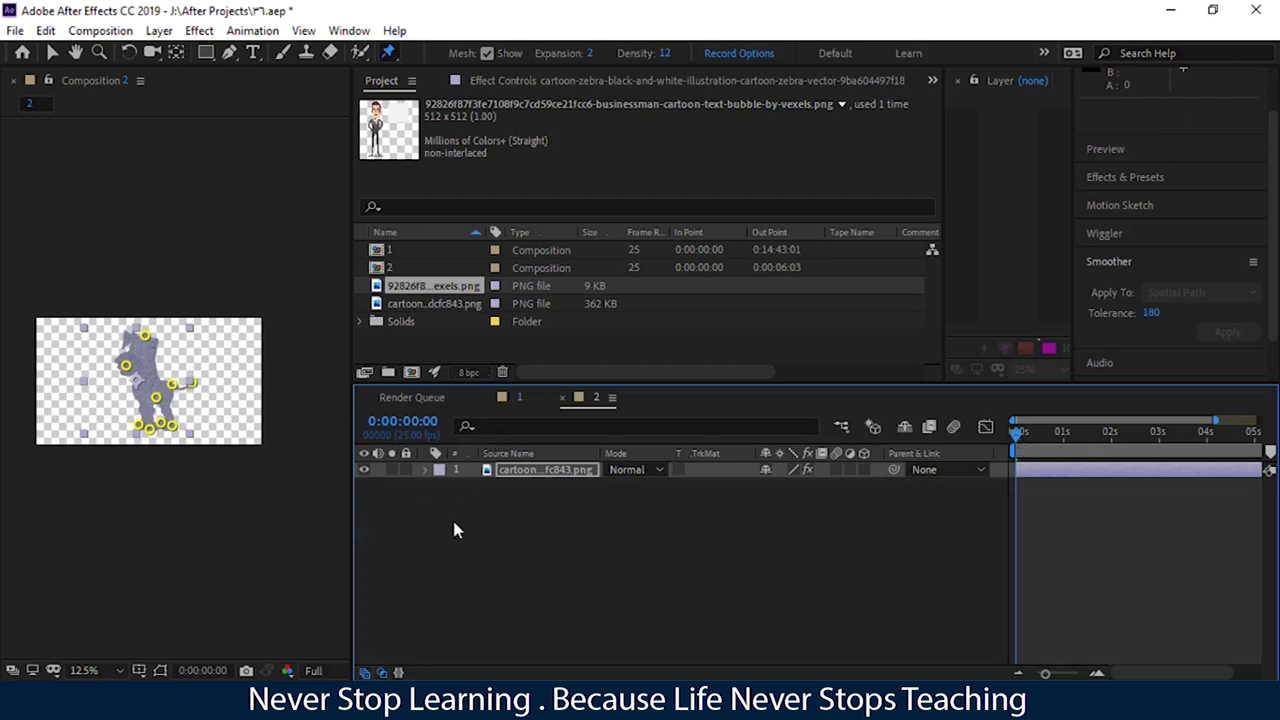
click(432, 302)
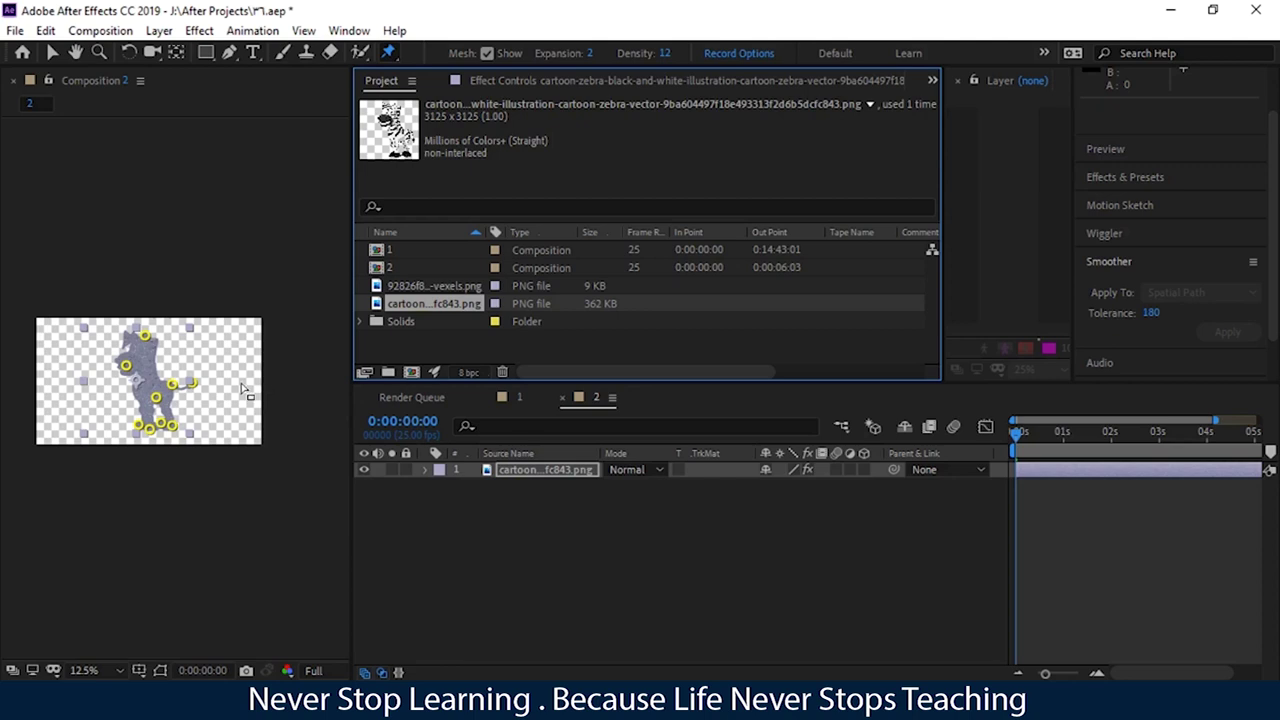
Review the available puppet pin tool variants and the zebra layer's Puppet Engine choices, keeping Advanced, and collapse the layer again
click(388, 52)
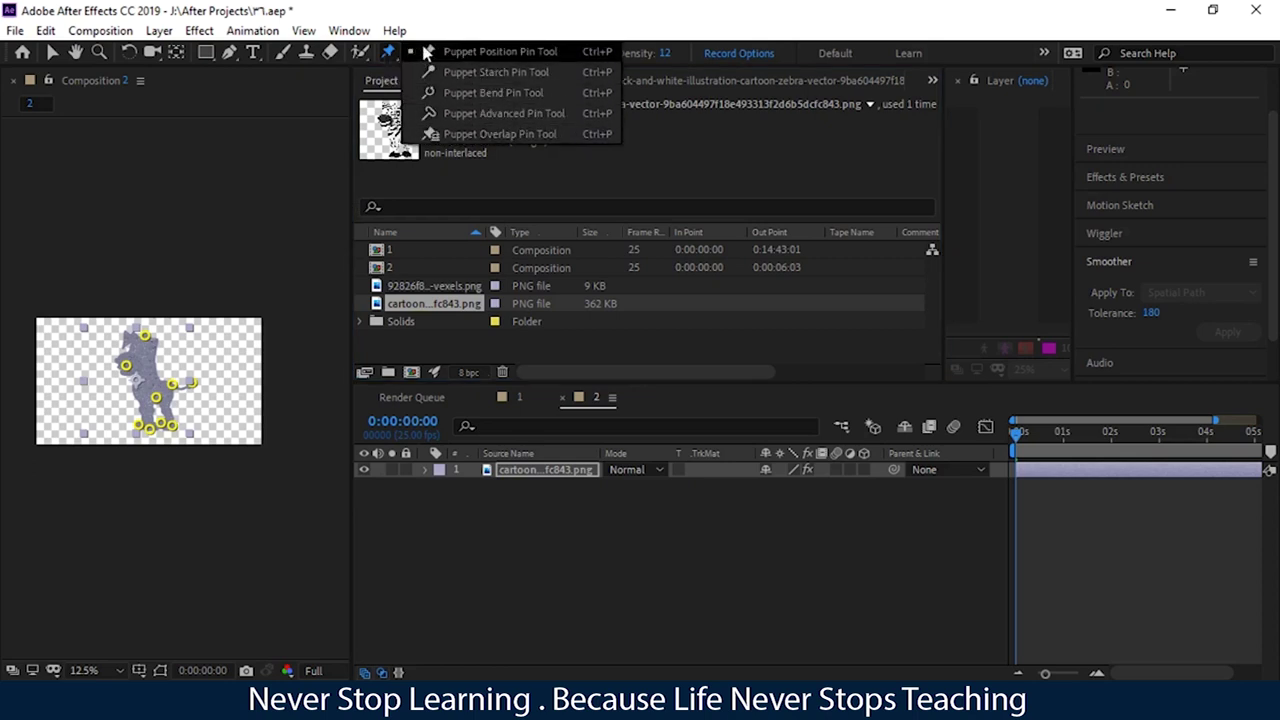
click(390, 56)
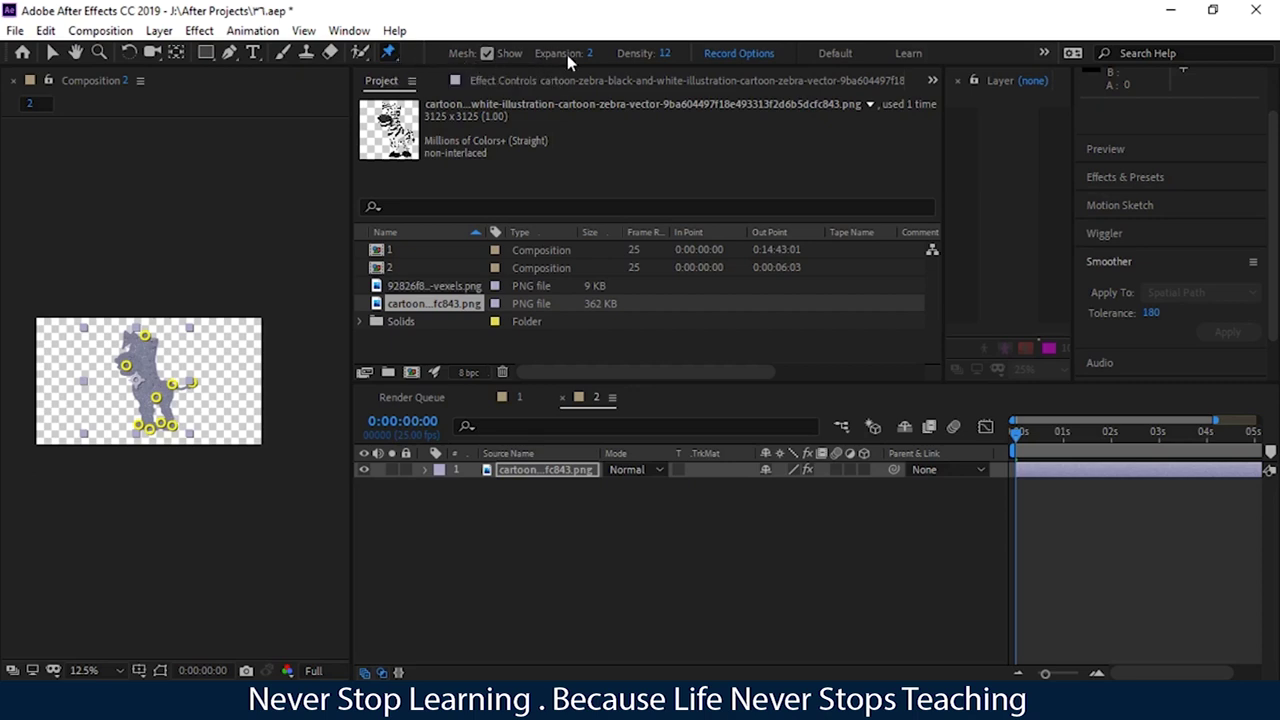
click(425, 469)
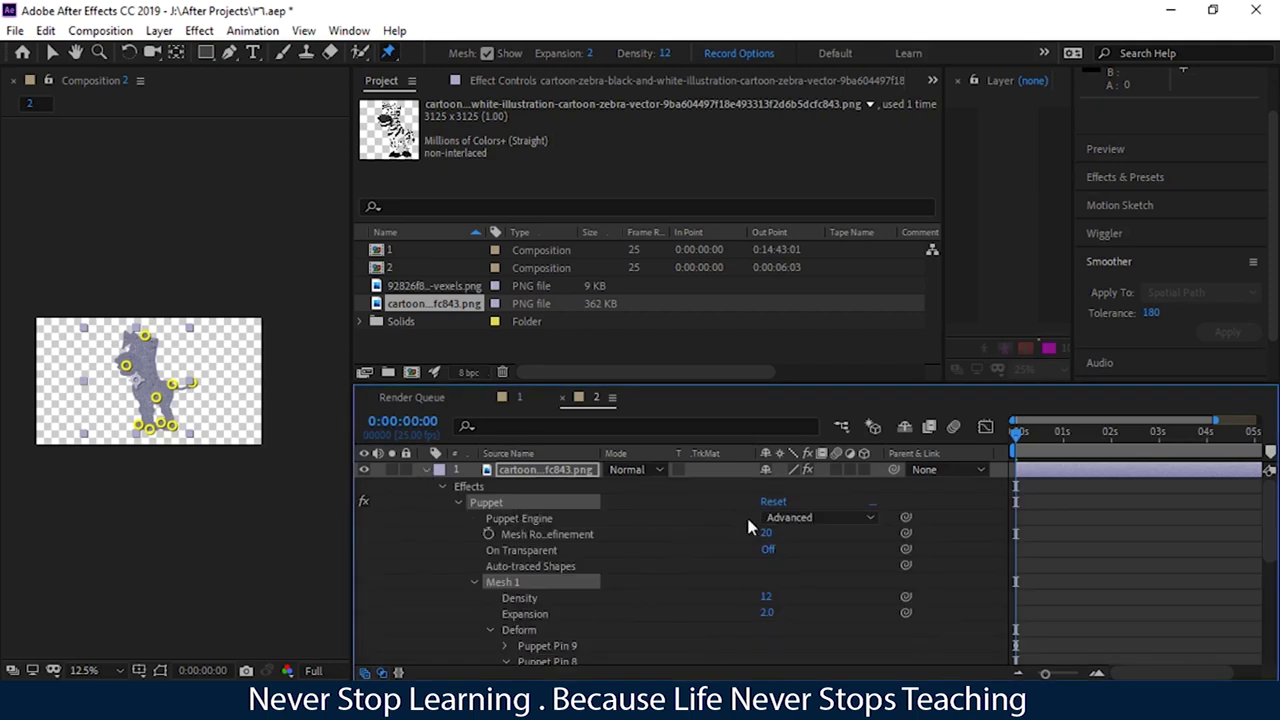
click(768, 517)
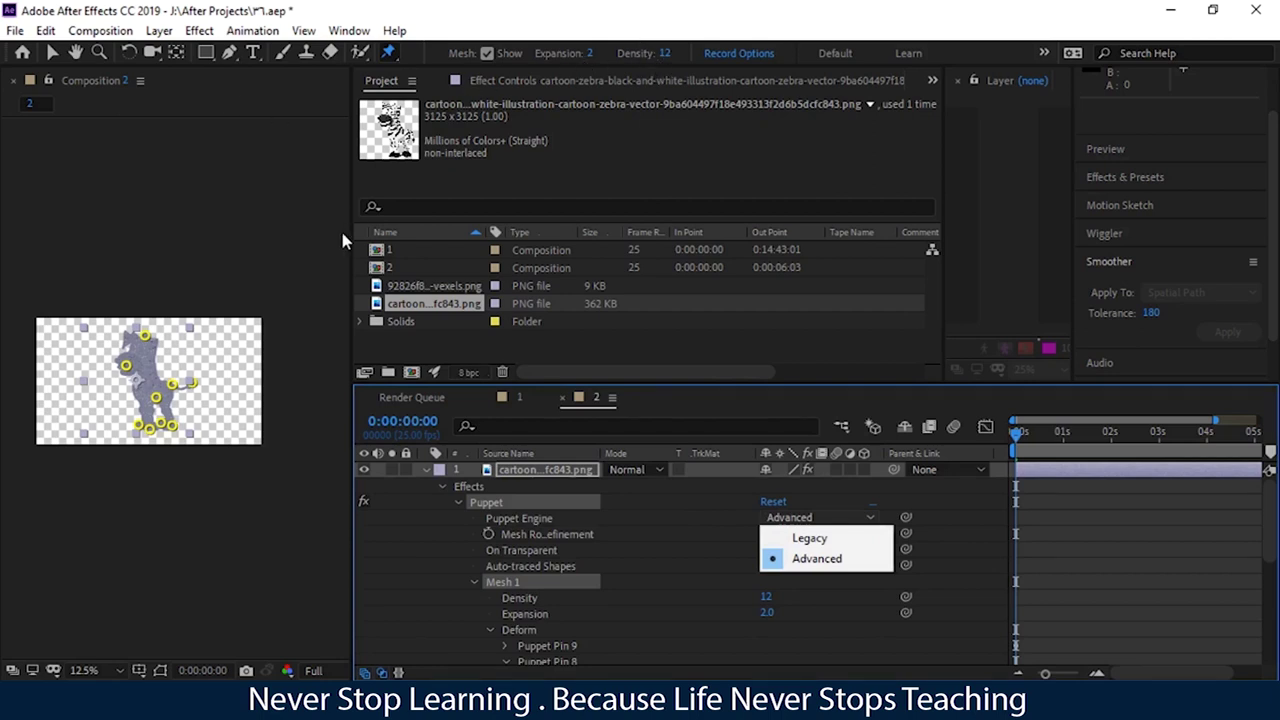
click(425, 472)
click(425, 472)
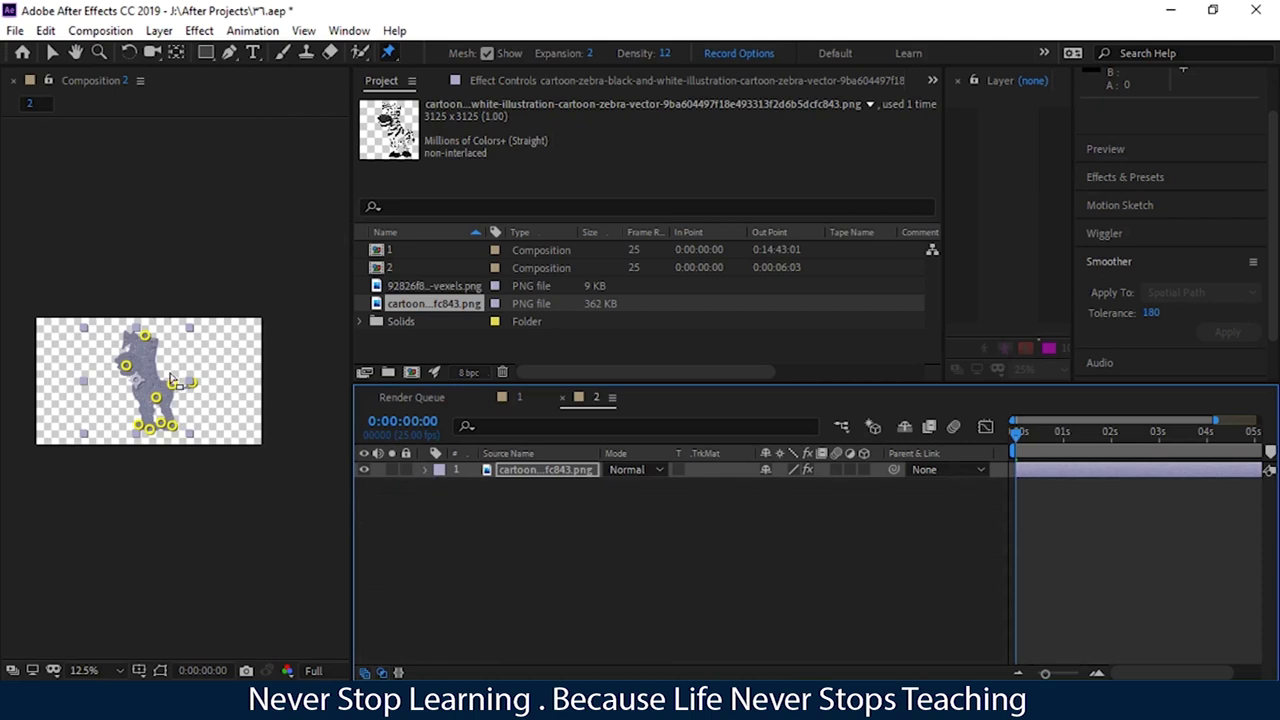
scroll(172, 378, up, 2)
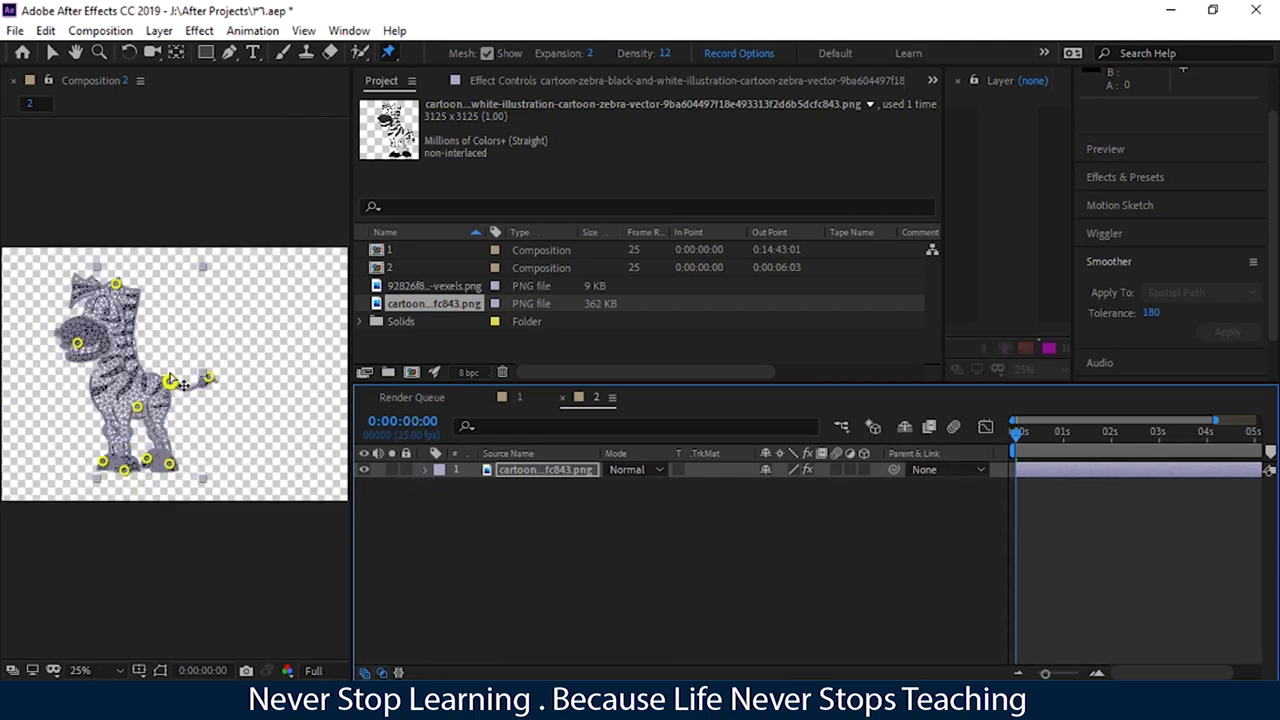